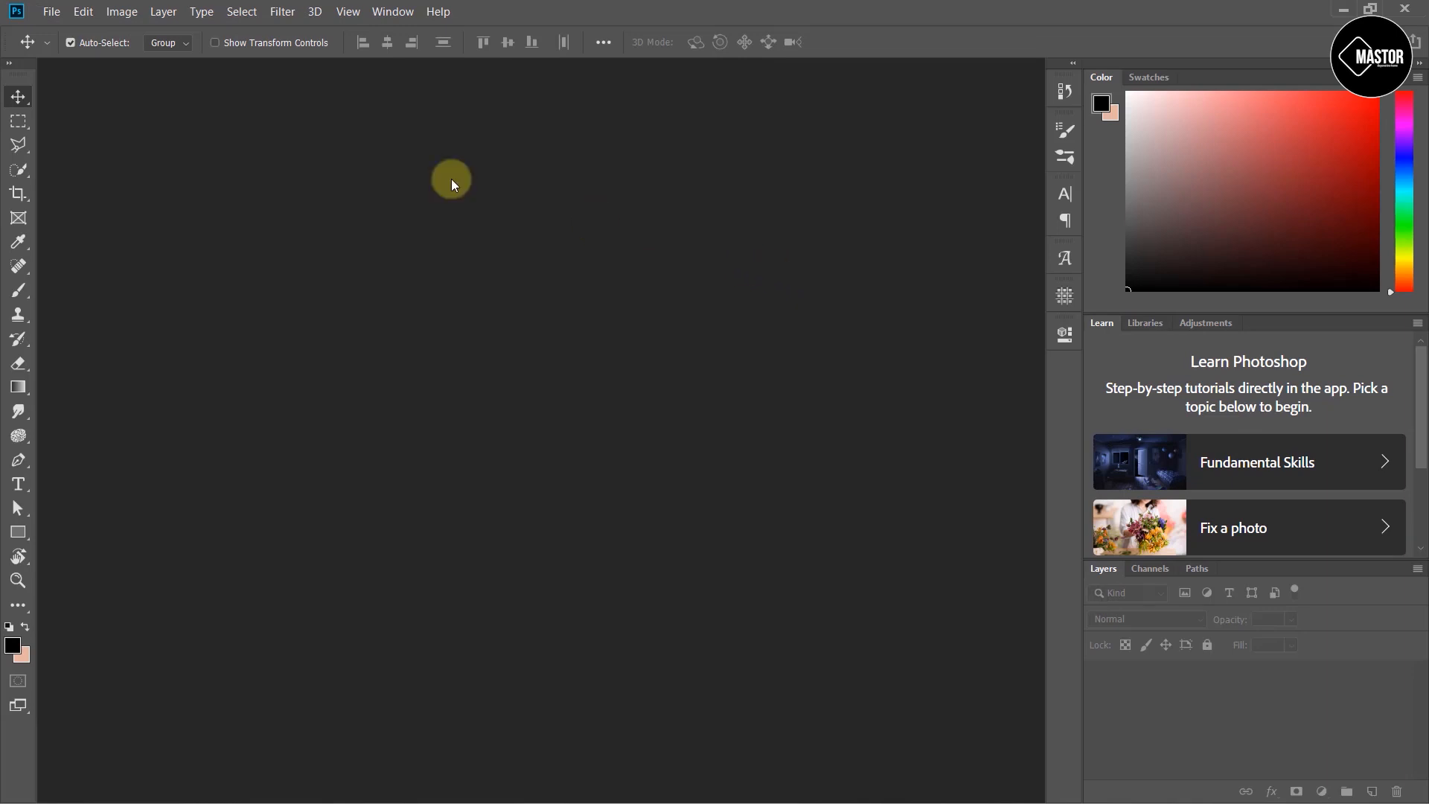
# - Start a new document and switch its measurement units to Pixels
pyautogui.click(51, 11)
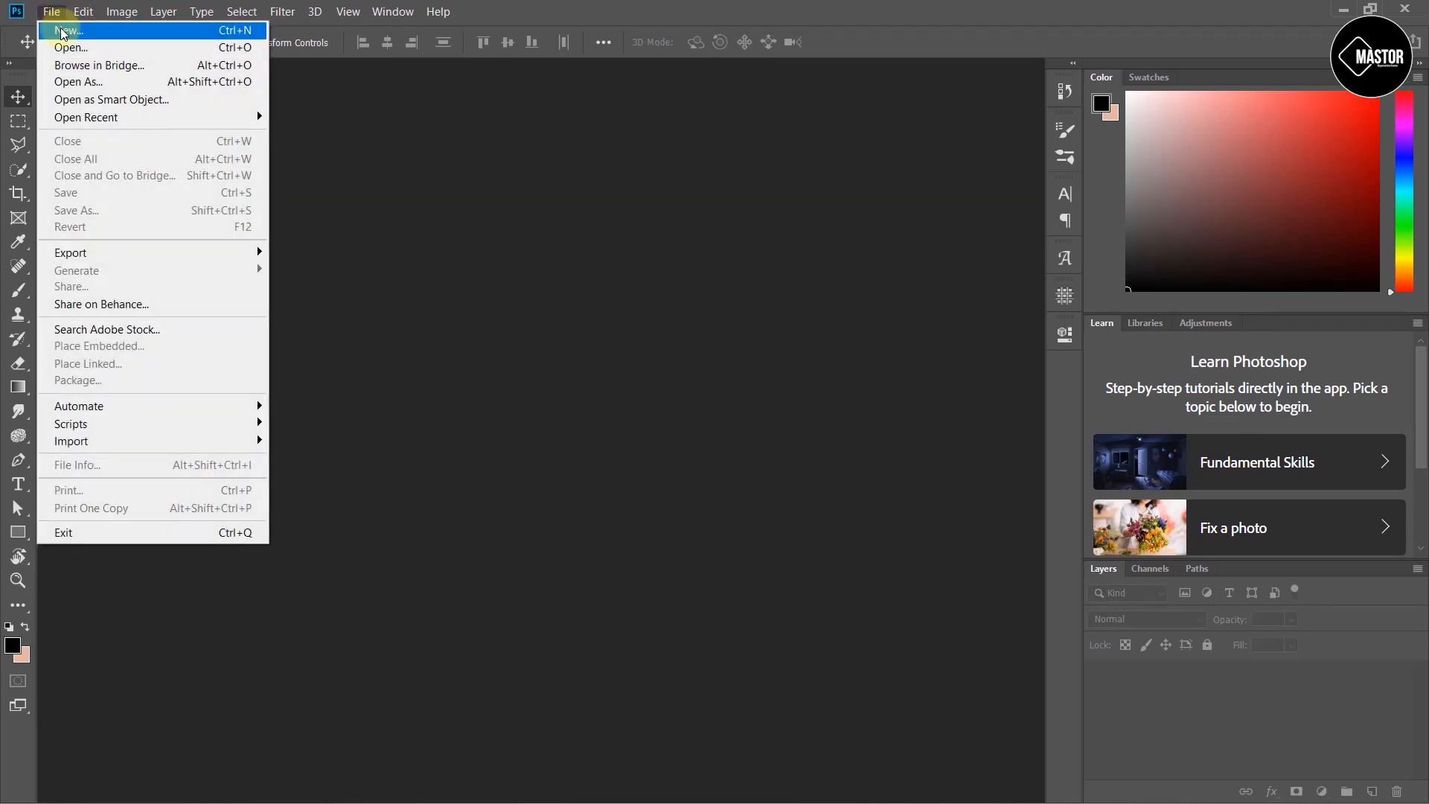
pyautogui.click(62, 30)
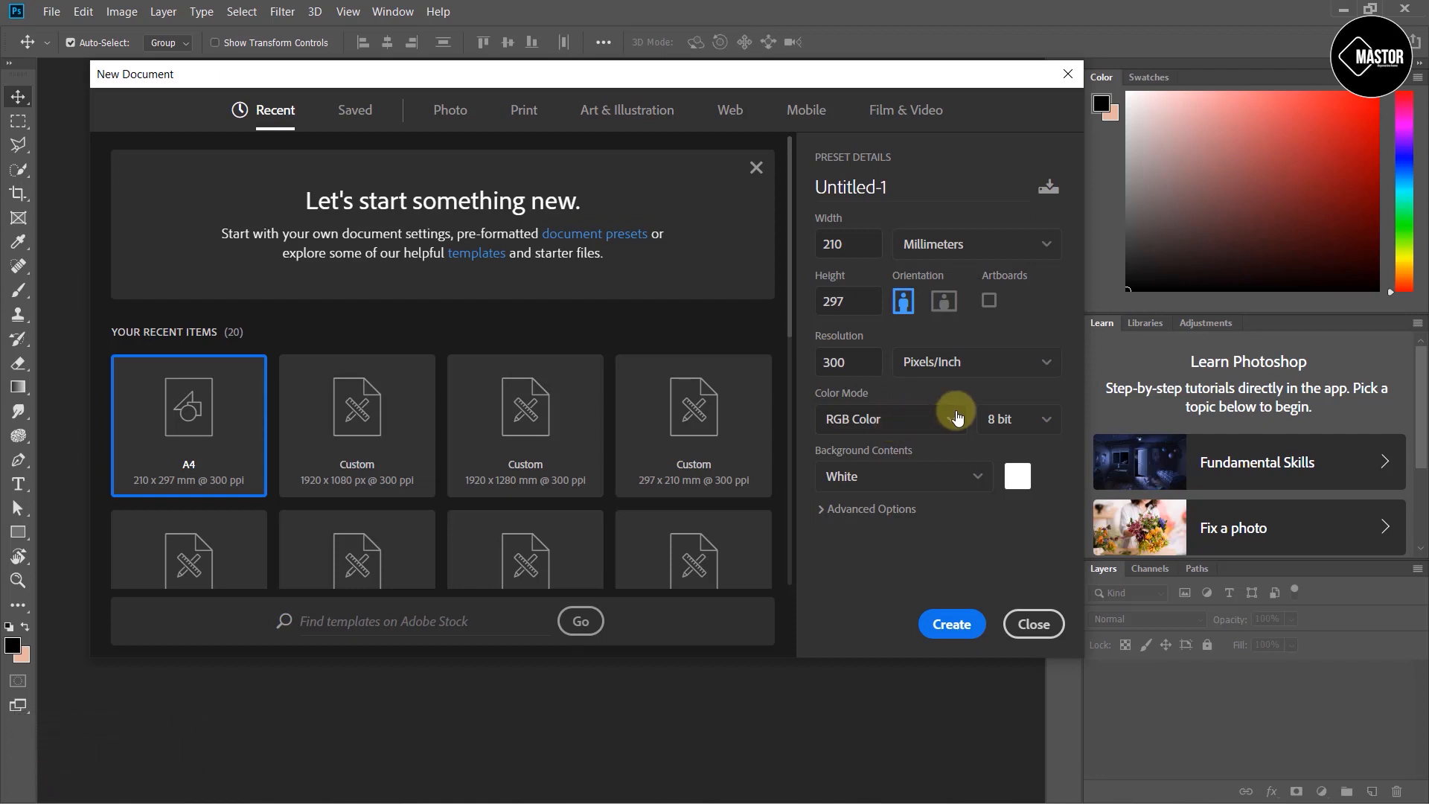
pyautogui.click(1001, 244)
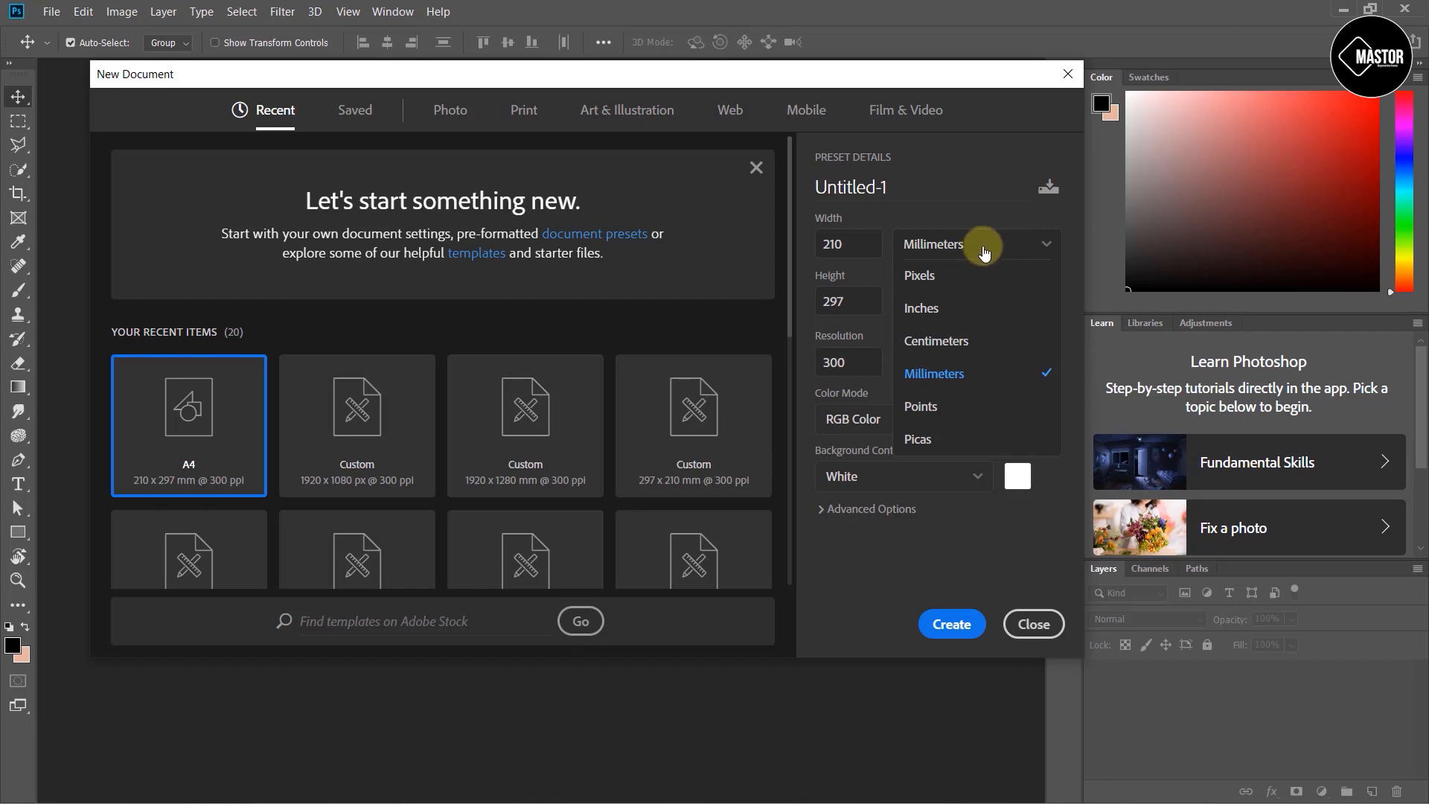
pyautogui.click(975, 283)
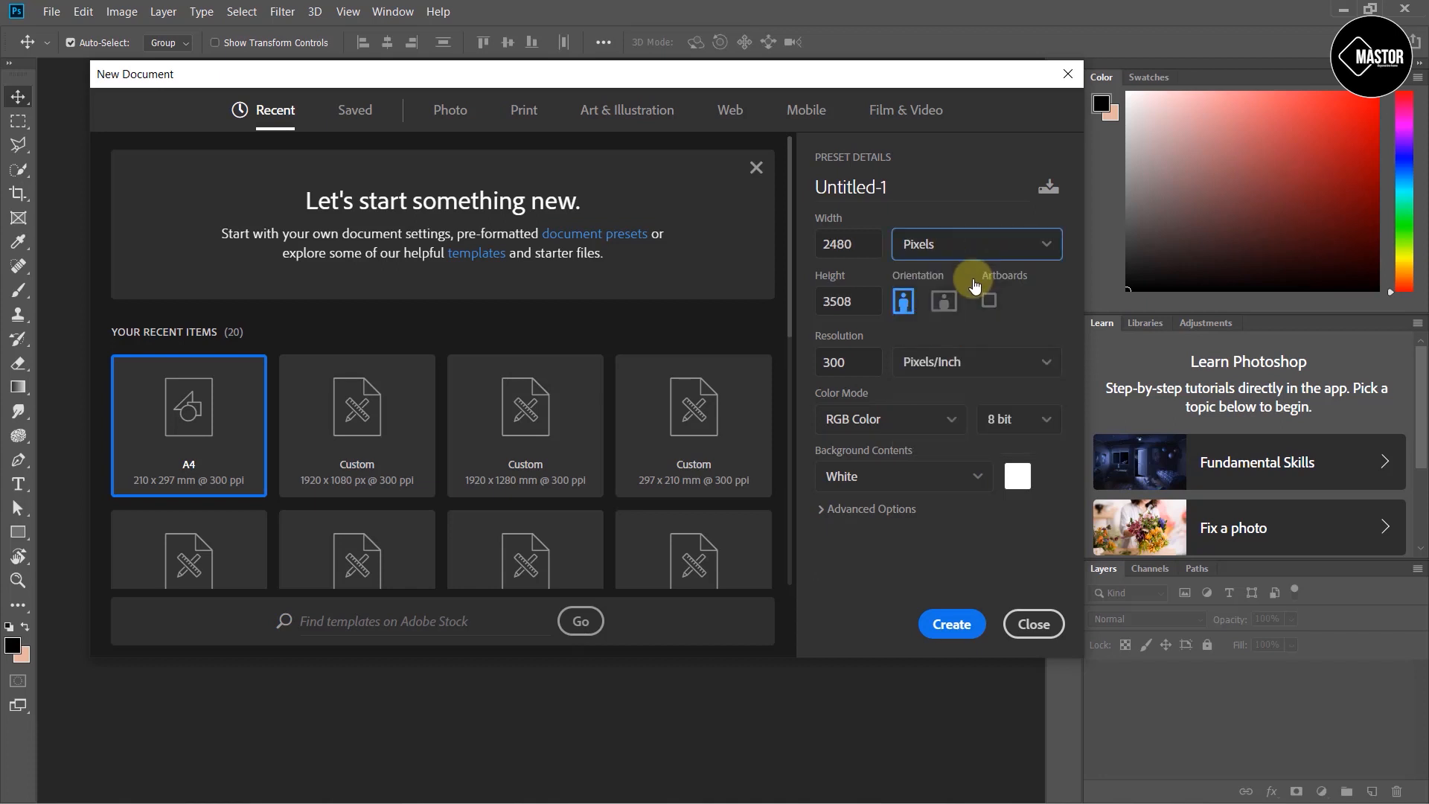
# - Set the document size to 1920 × 1080 pixels in RGB Color and create it
pyautogui.click(867, 249)
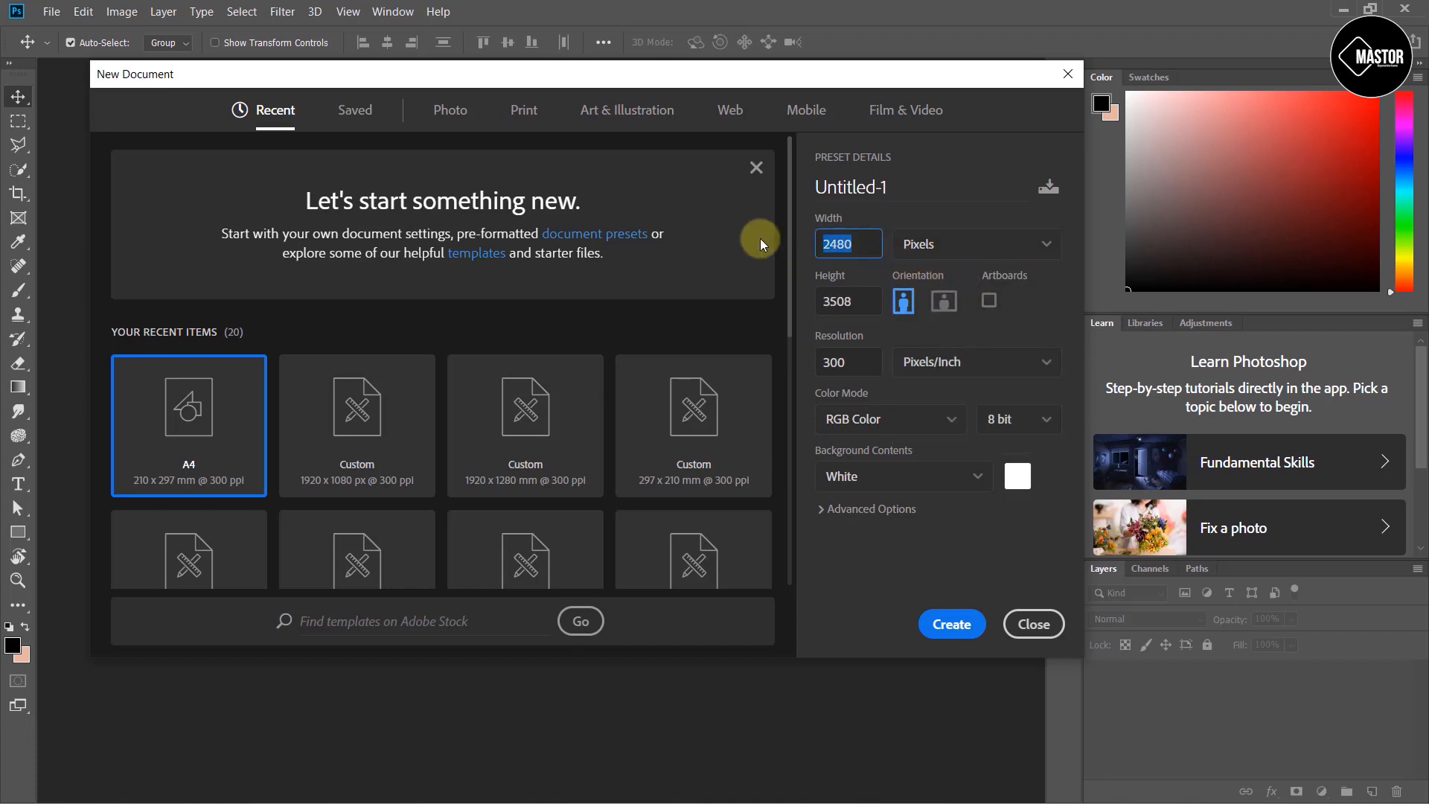
pyautogui.write('1920')
pyautogui.click(867, 296)
pyautogui.write('1080')
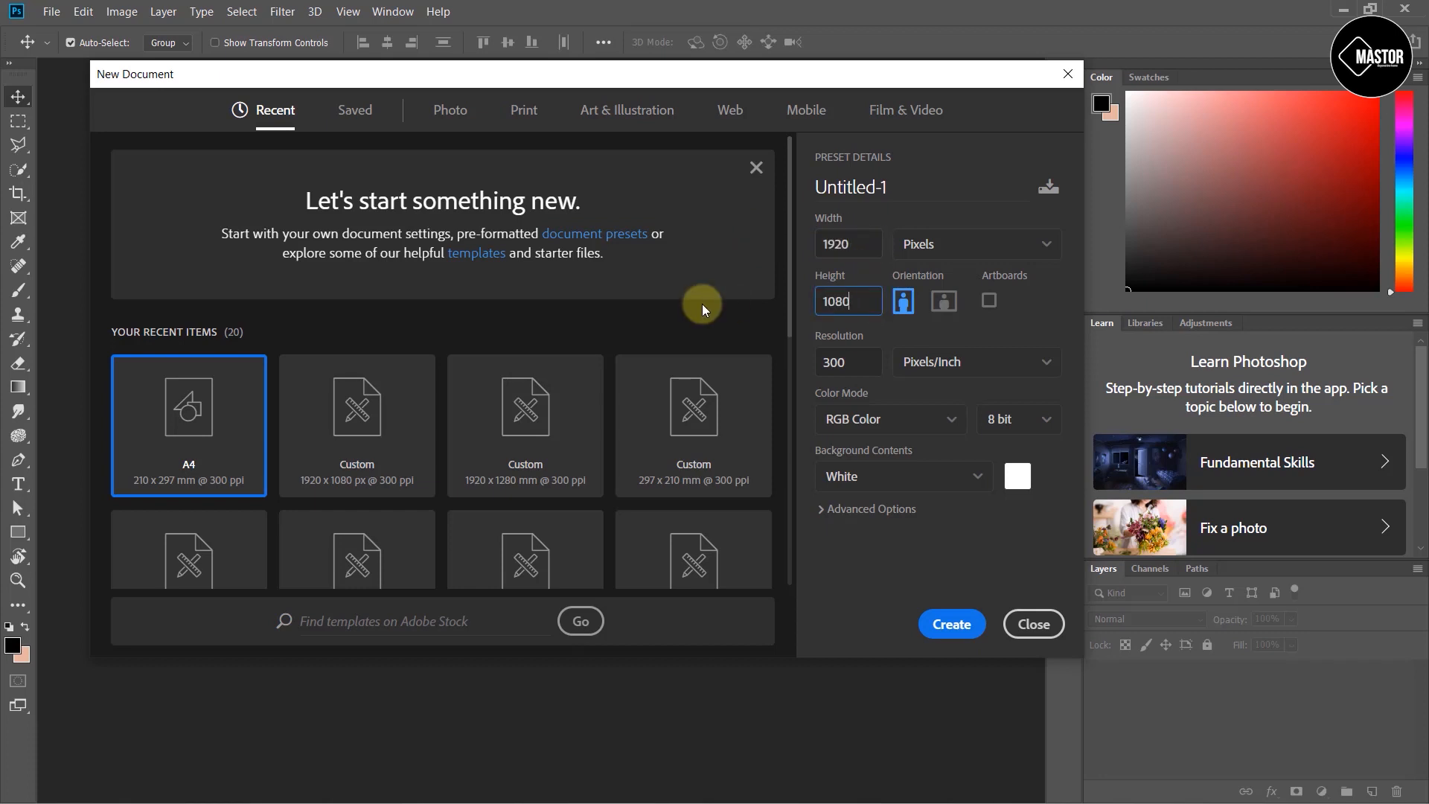
pyautogui.press('Tab')
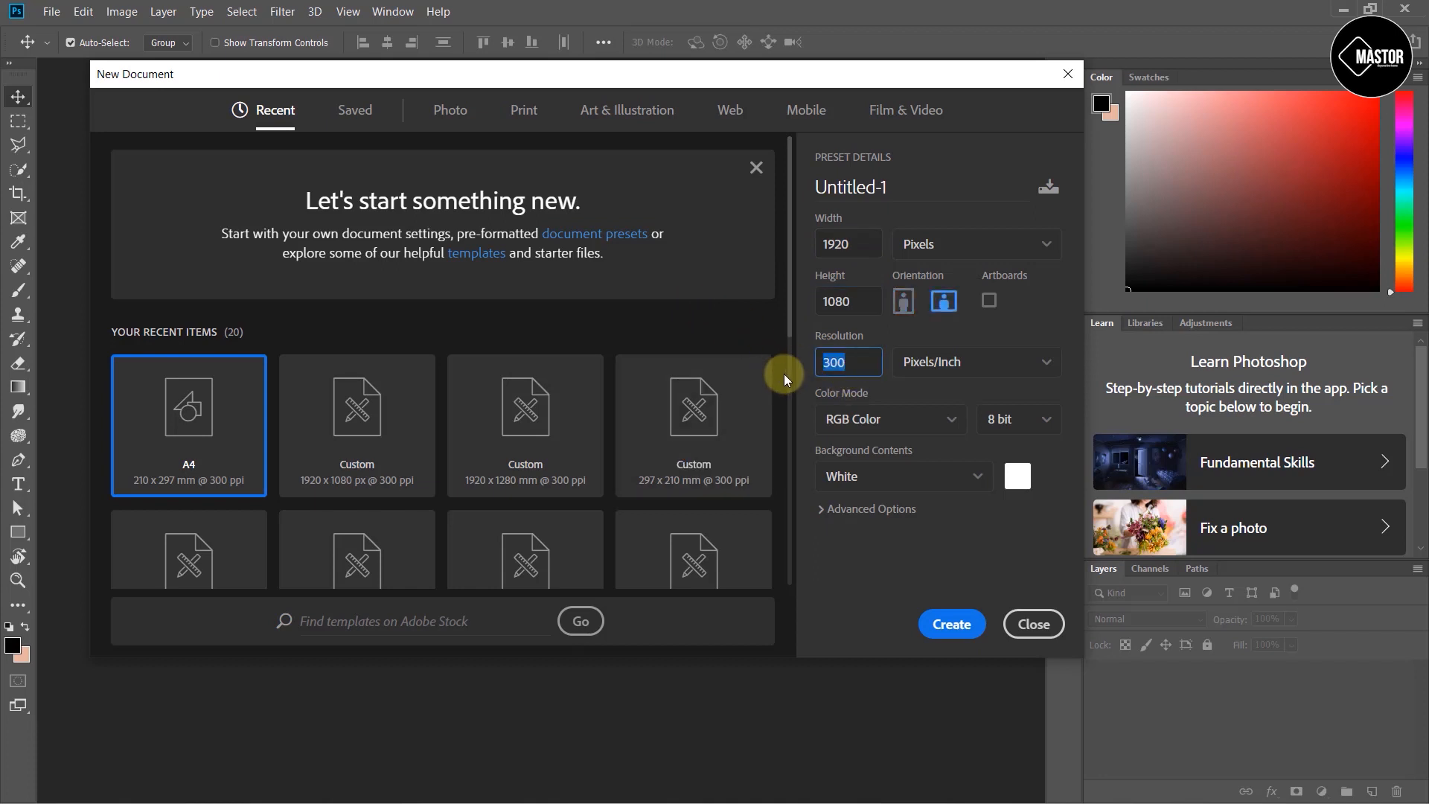
pyautogui.click(922, 419)
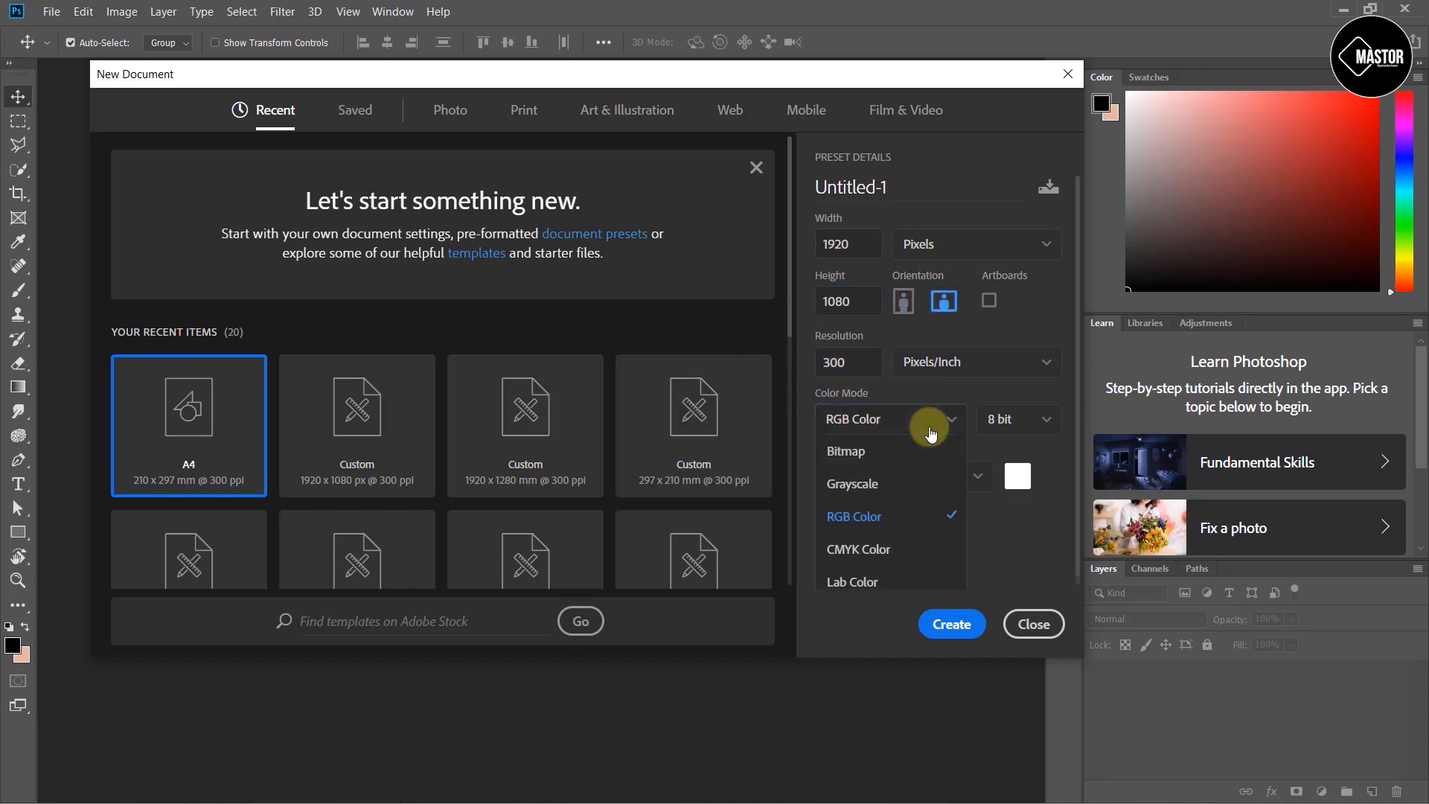
pyautogui.click(902, 517)
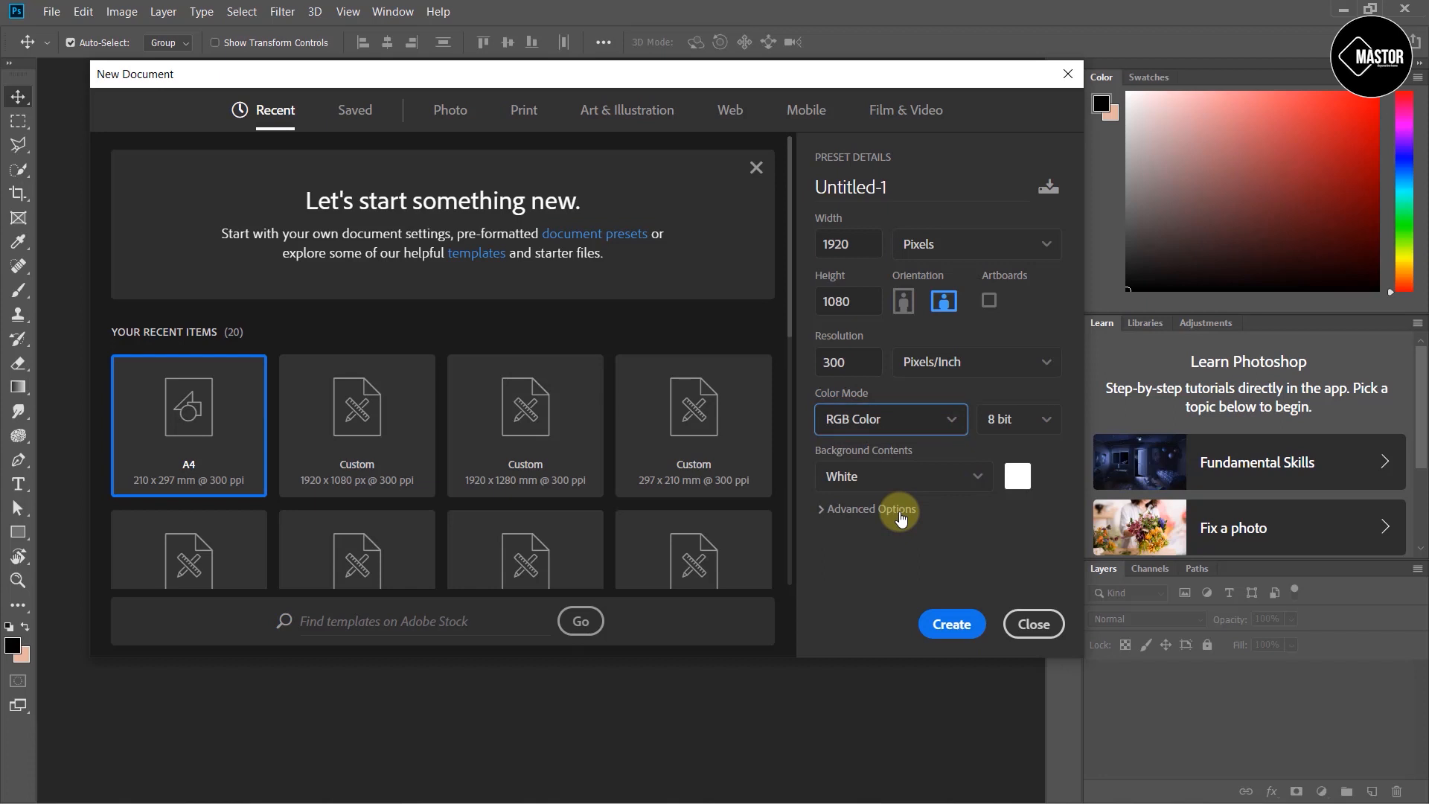
pyautogui.click(966, 631)
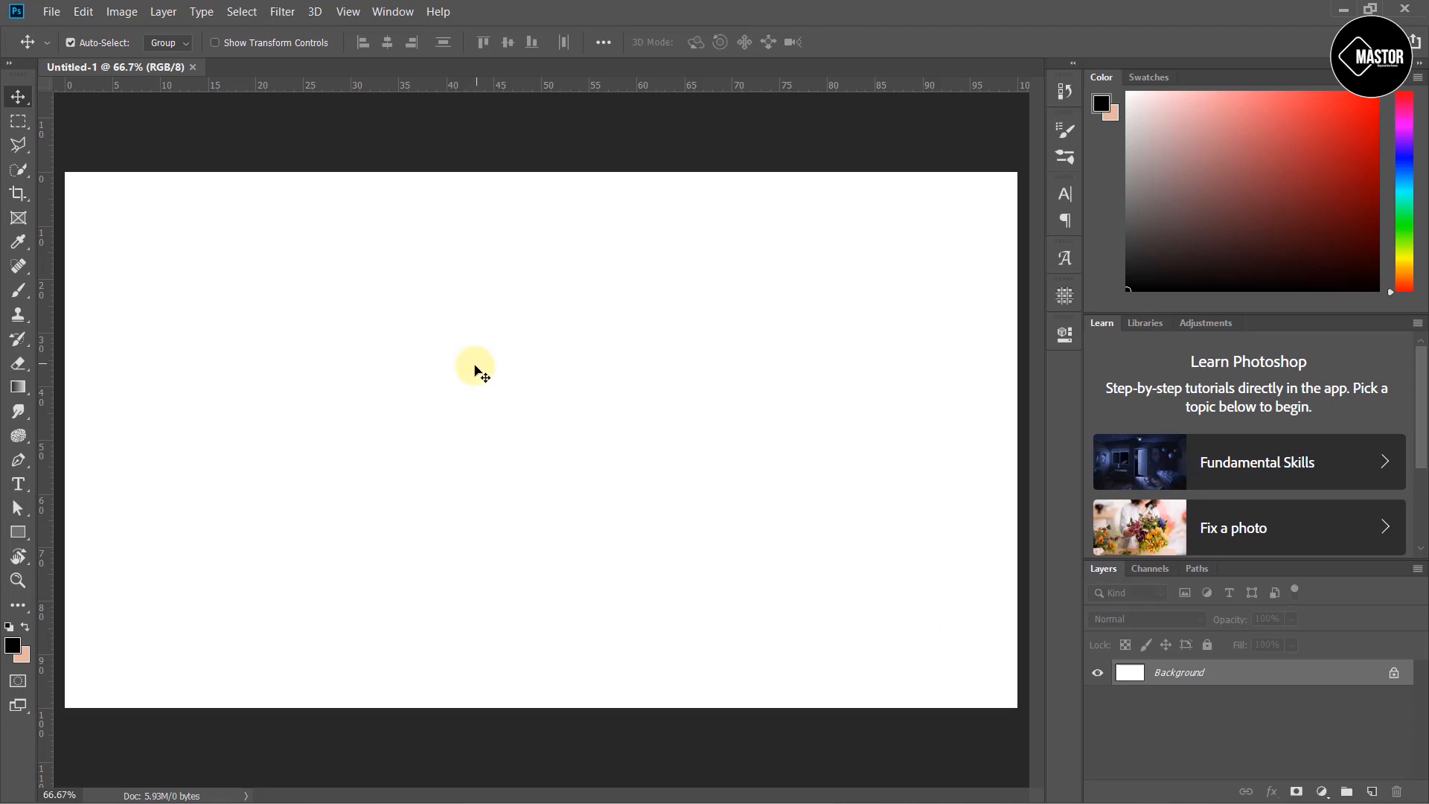
# - Place guides along all four edges of the canvas
pyautogui.moveTo(43, 281); pyautogui.dragTo(64, 280)
pyautogui.moveTo(253, 87); pyautogui.dragTo(251, 173)
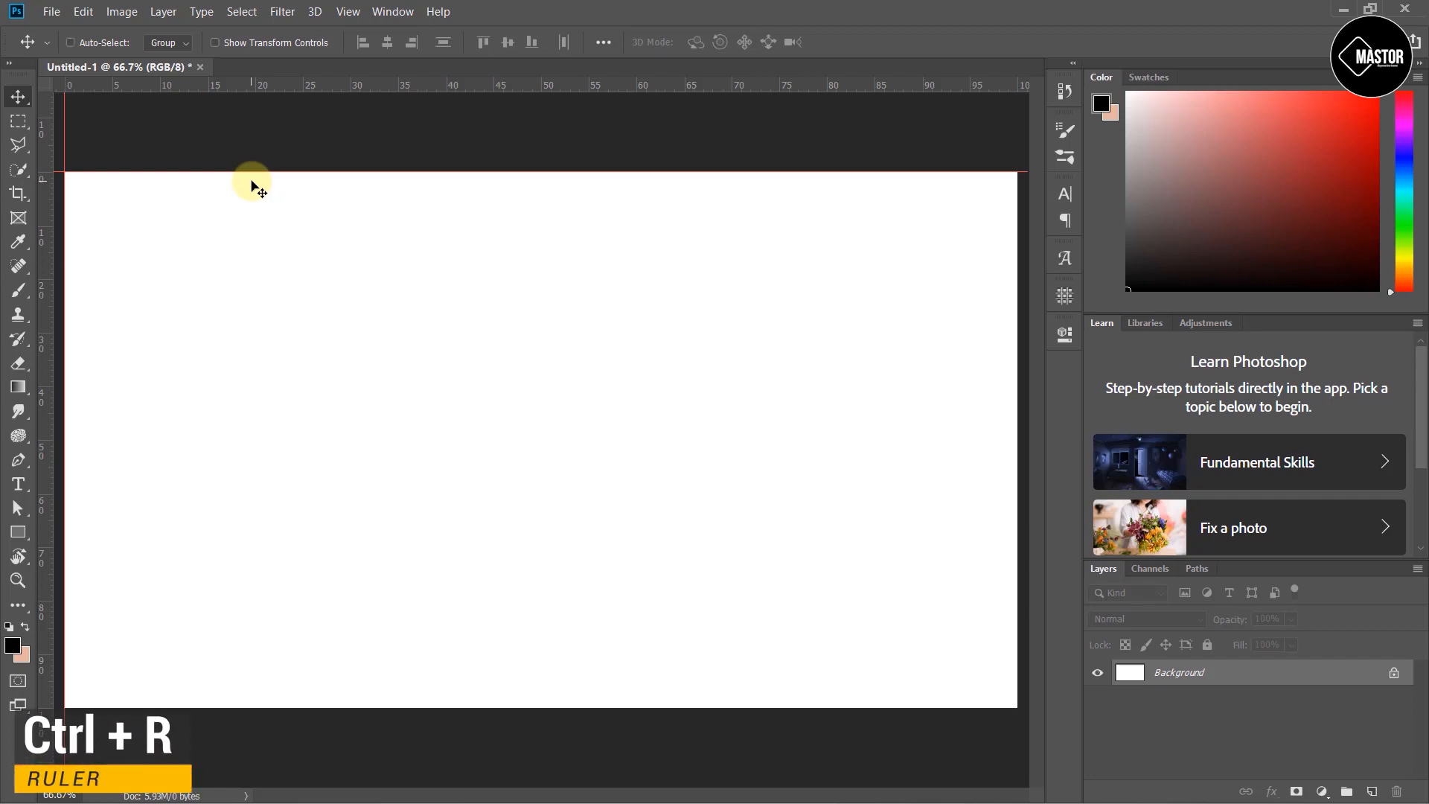
pyautogui.hotkey('ctrl', 'r')
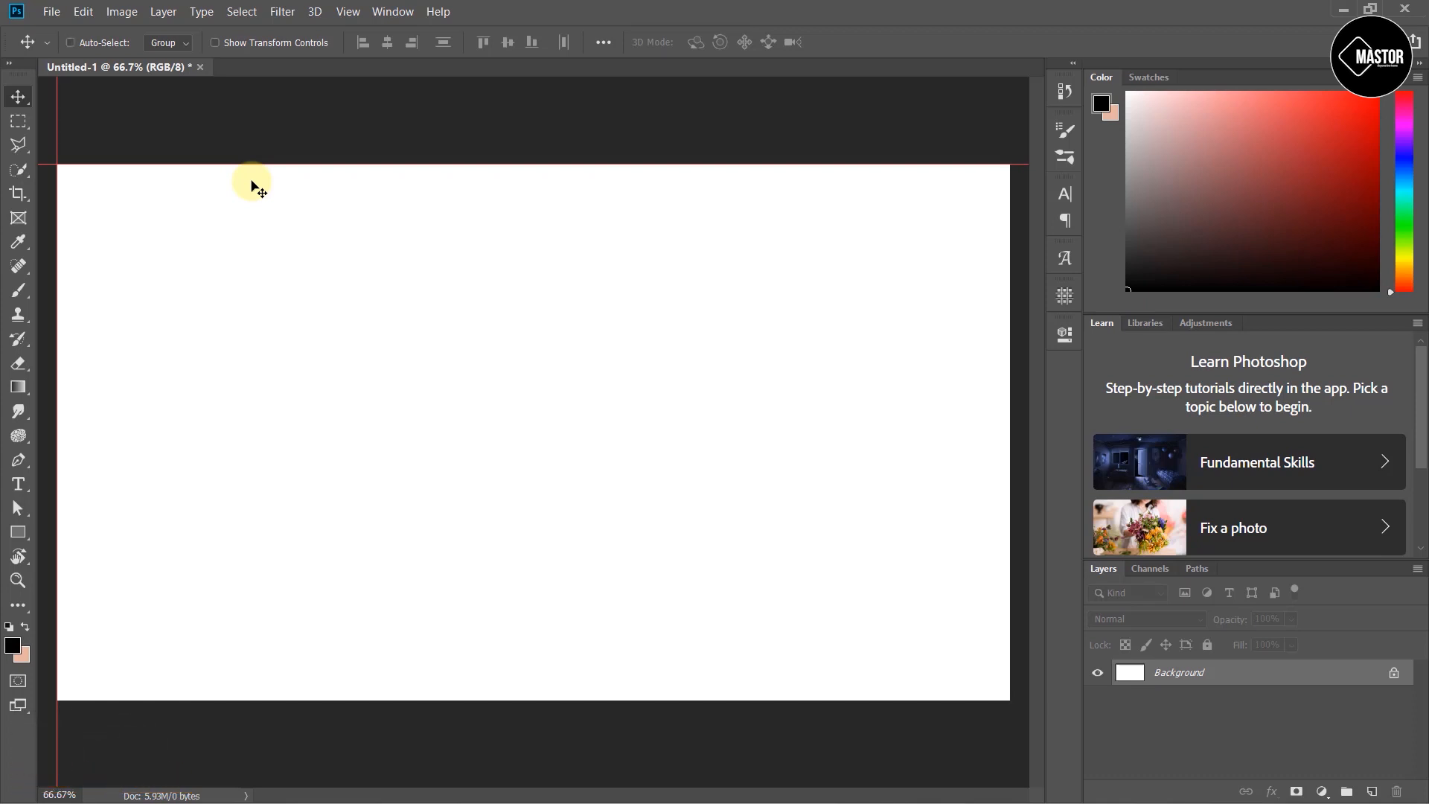
pyautogui.hotkey('ctrl', 'r')
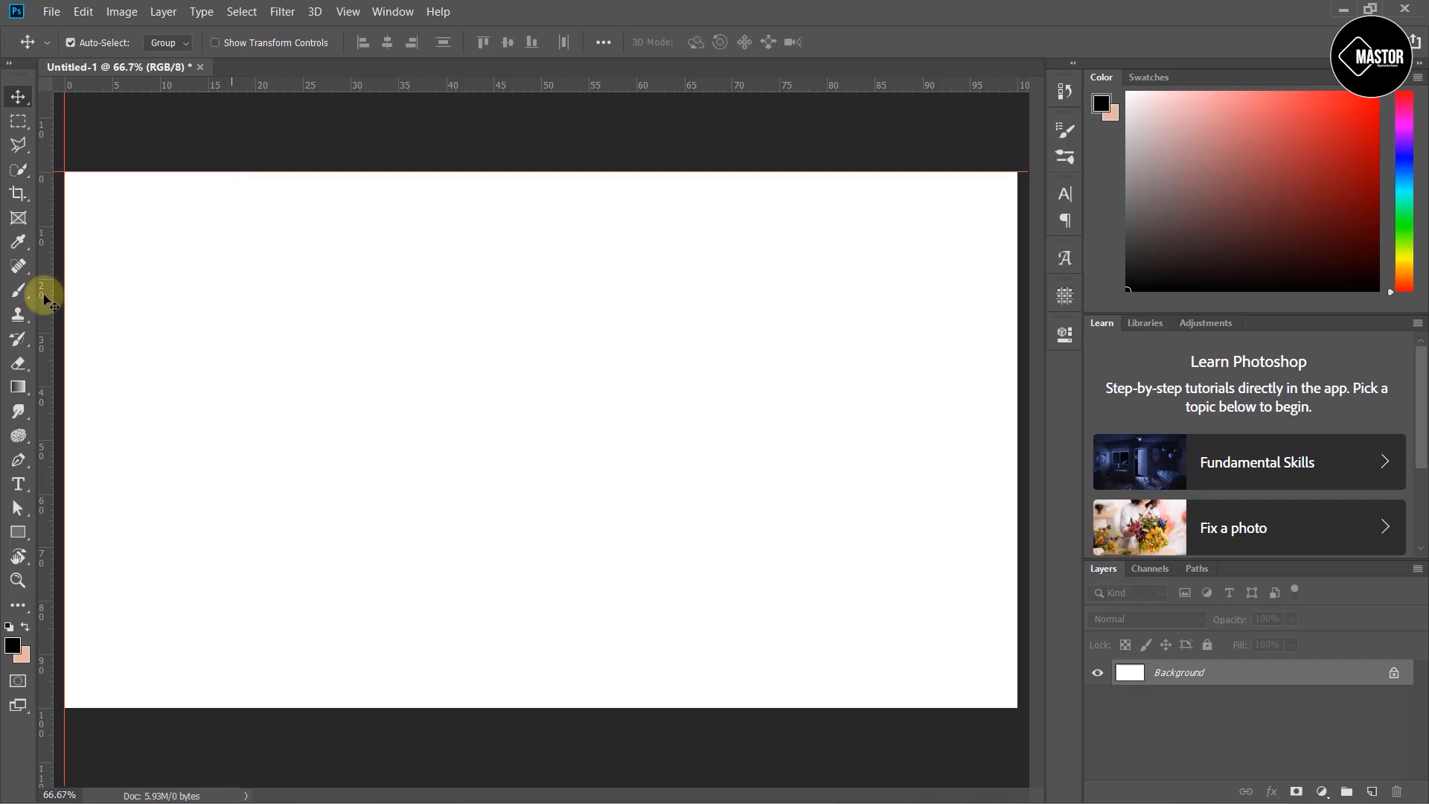
pyautogui.moveTo(45, 313); pyautogui.dragTo(1022, 345)
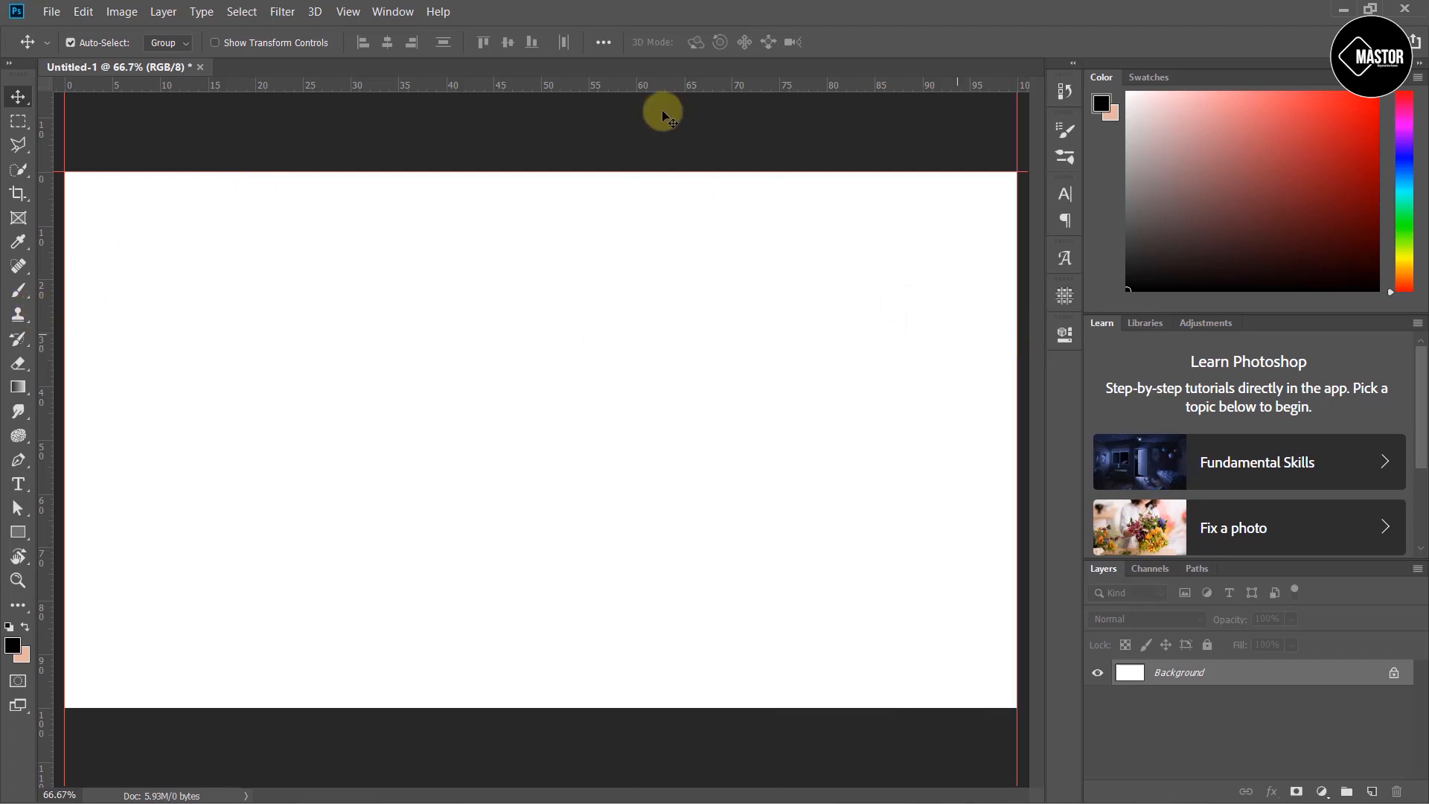
pyautogui.moveTo(622, 83); pyautogui.dragTo(585, 703)
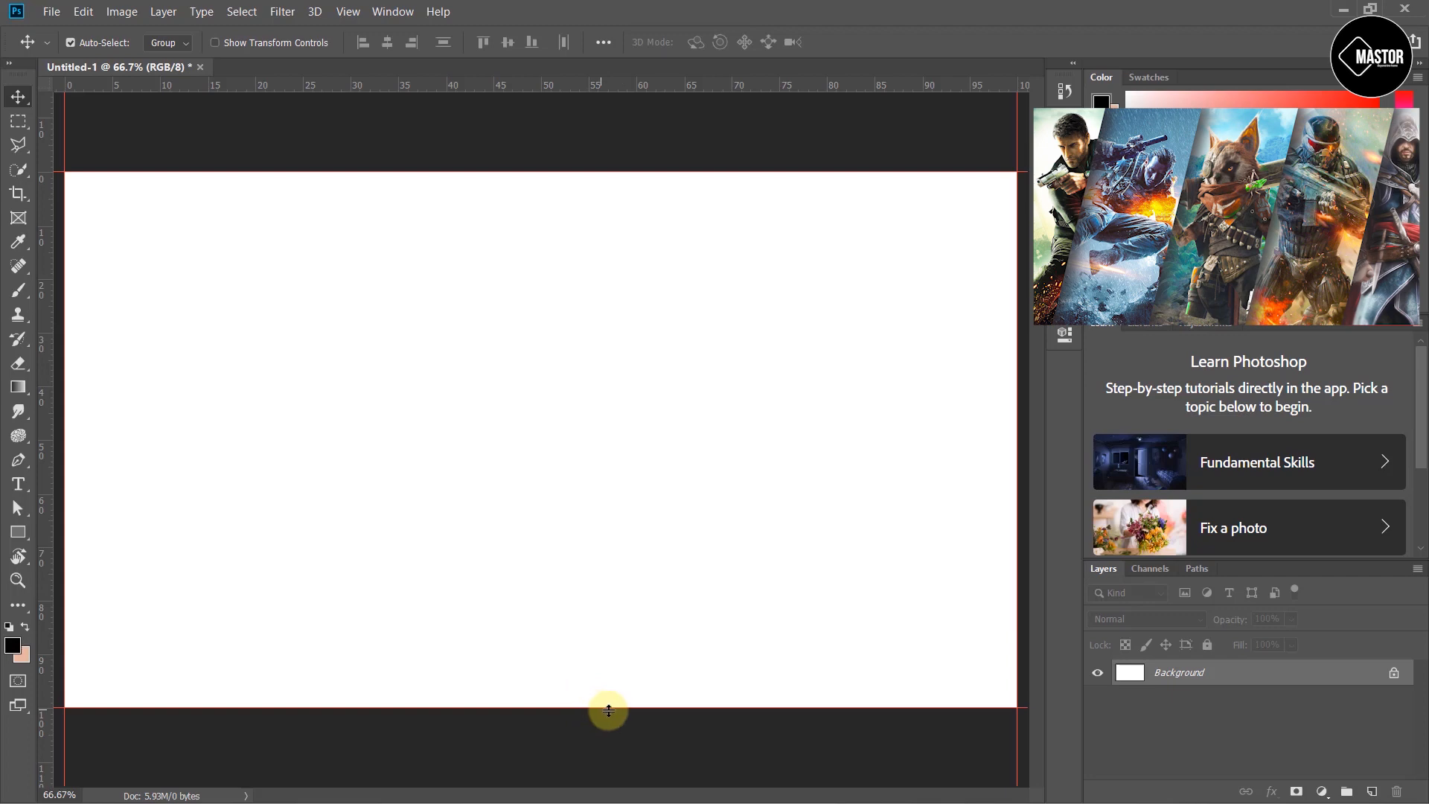
# - Draw a rectangle about 480 × 1080 px spanning the canvas height at its left edge
pyautogui.click(18, 533)
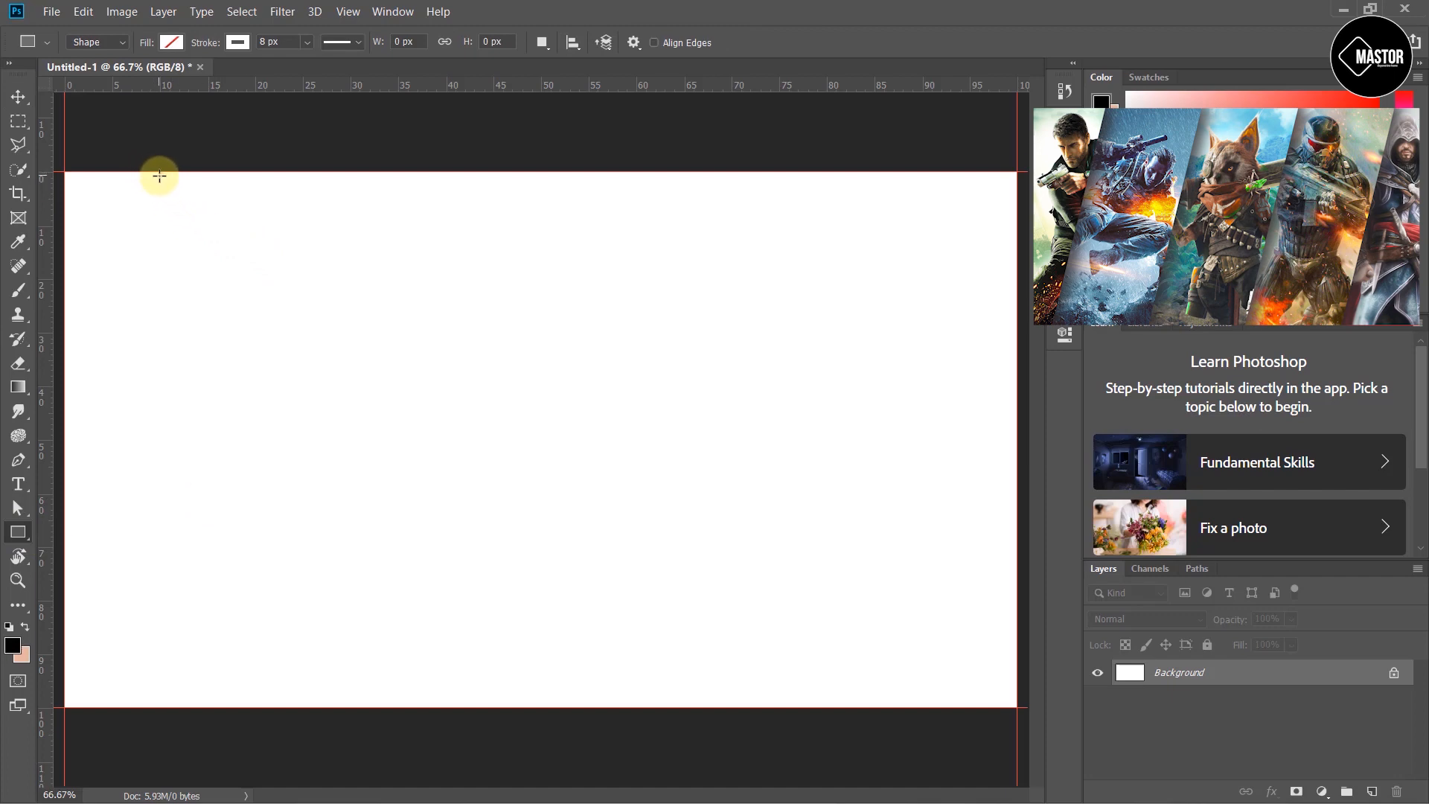
pyautogui.moveTo(70, 176); pyautogui.dragTo(303, 708)
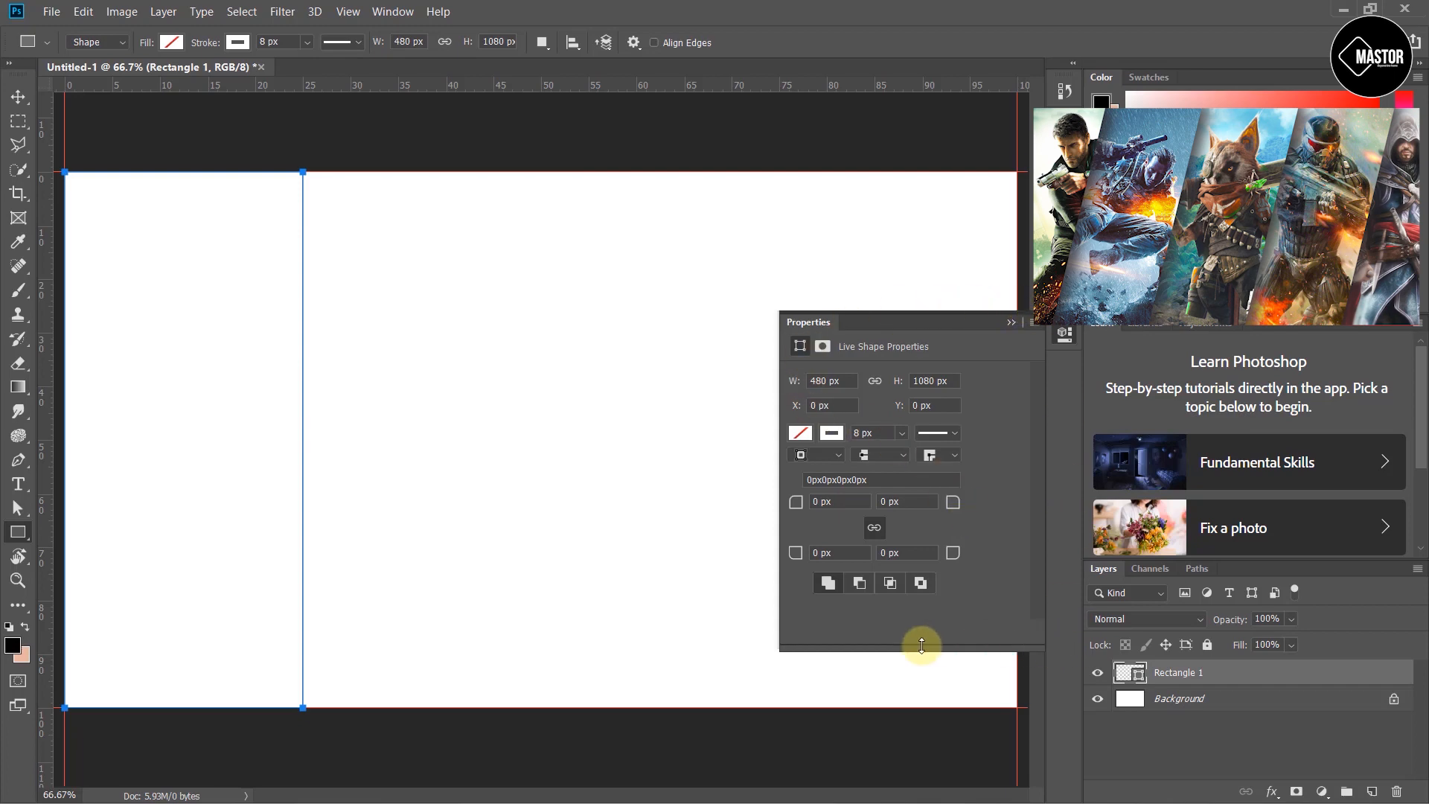
pyautogui.click(401, 17)
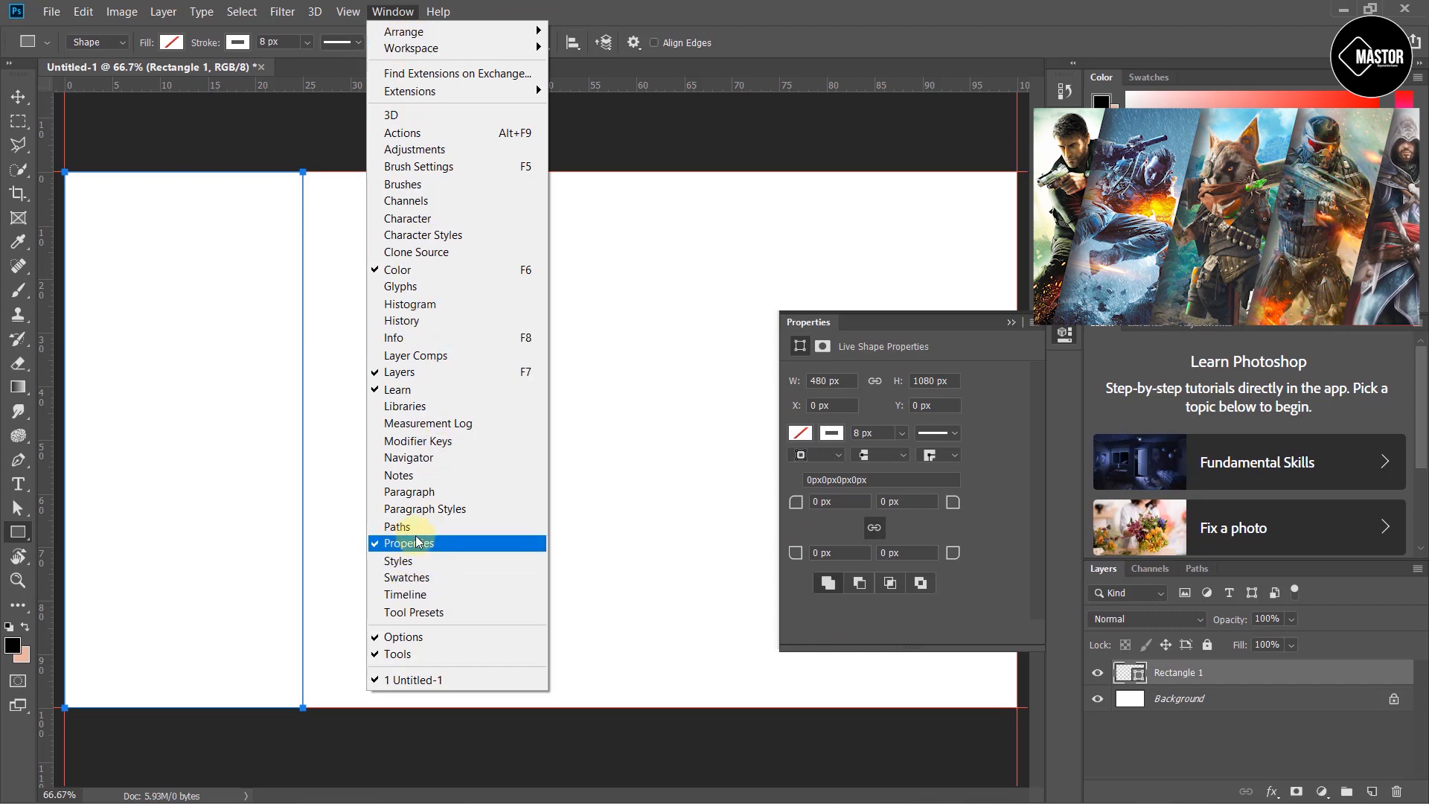
pyautogui.click(624, 459)
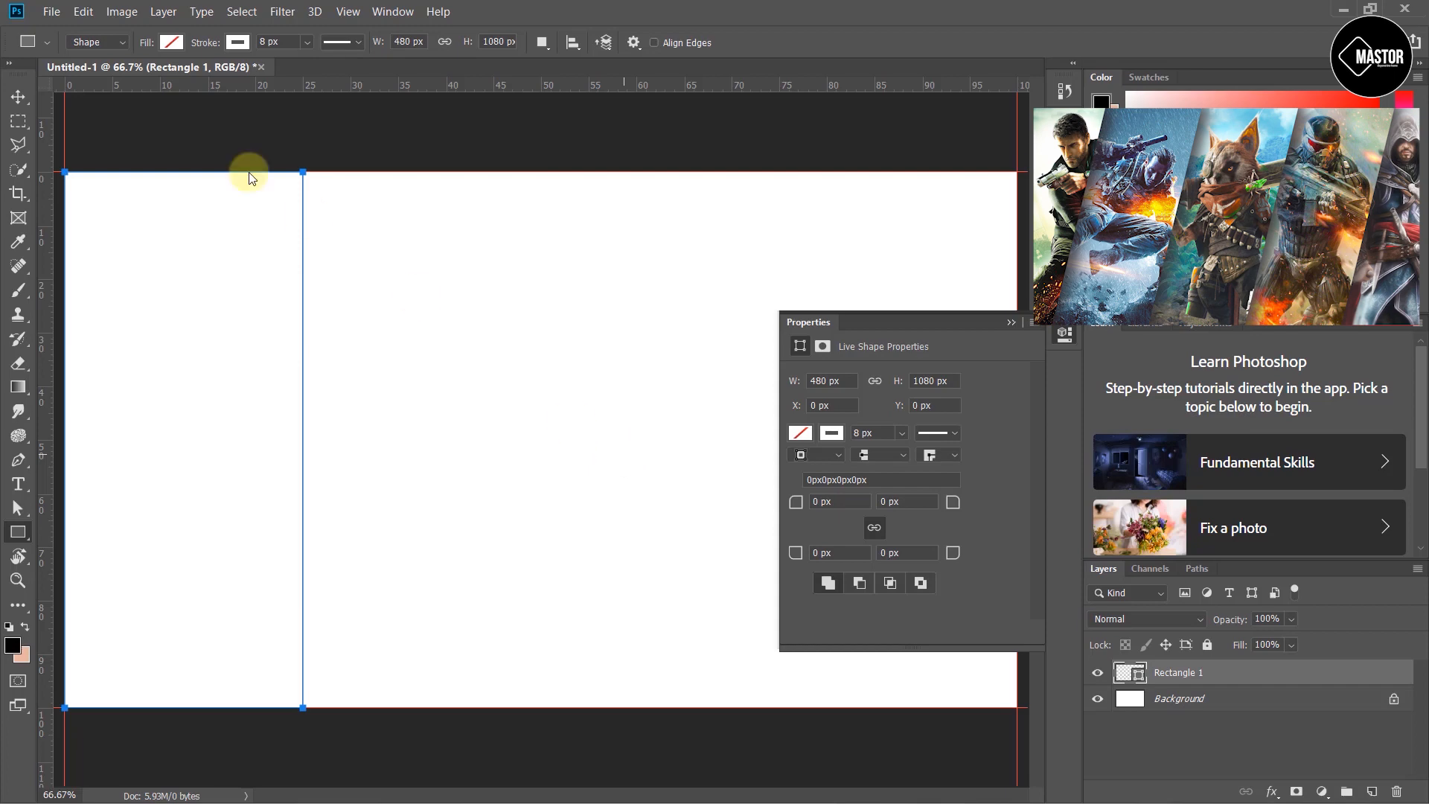
# - Give the rectangle a yellow fill and no stroke
pyautogui.click(172, 43)
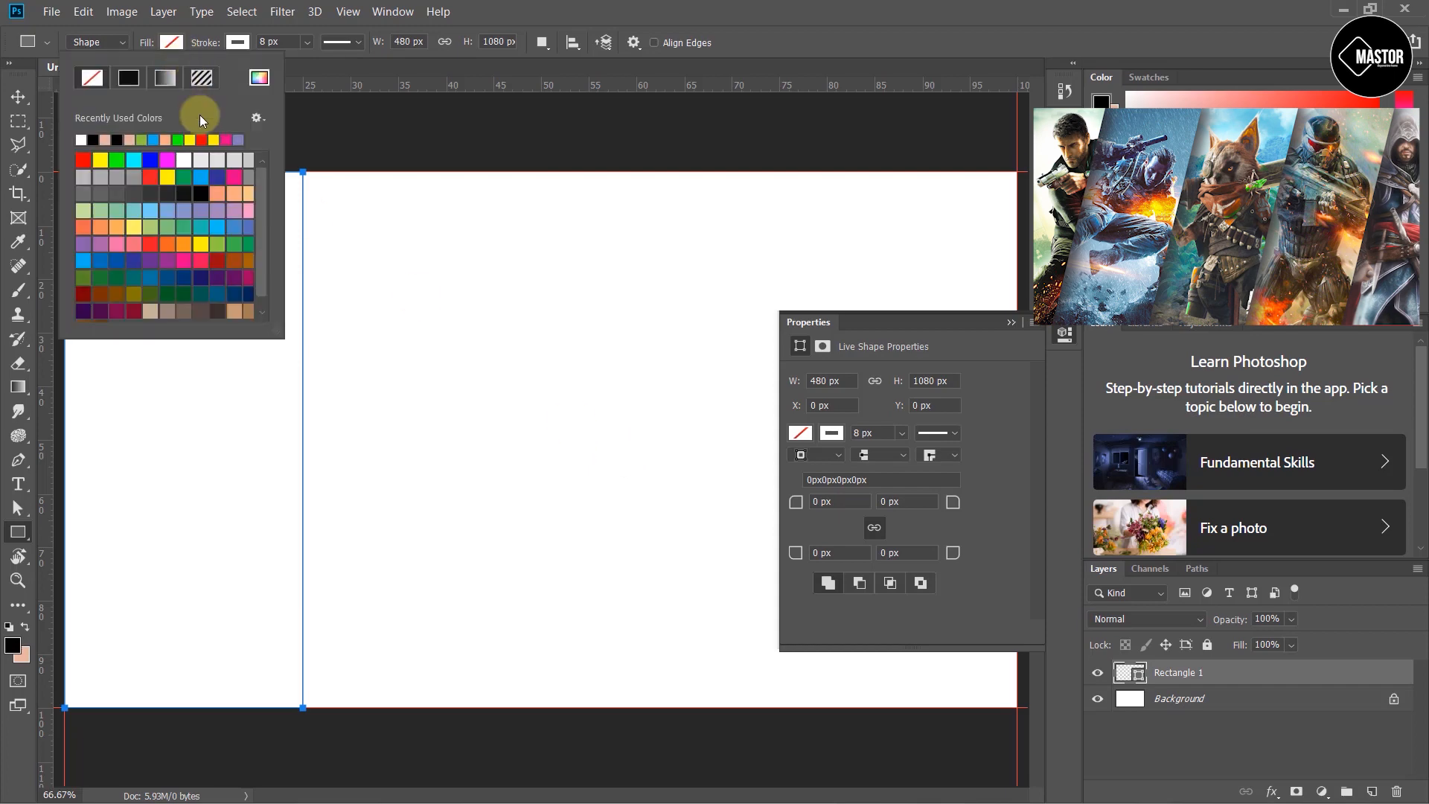
pyautogui.click(102, 159)
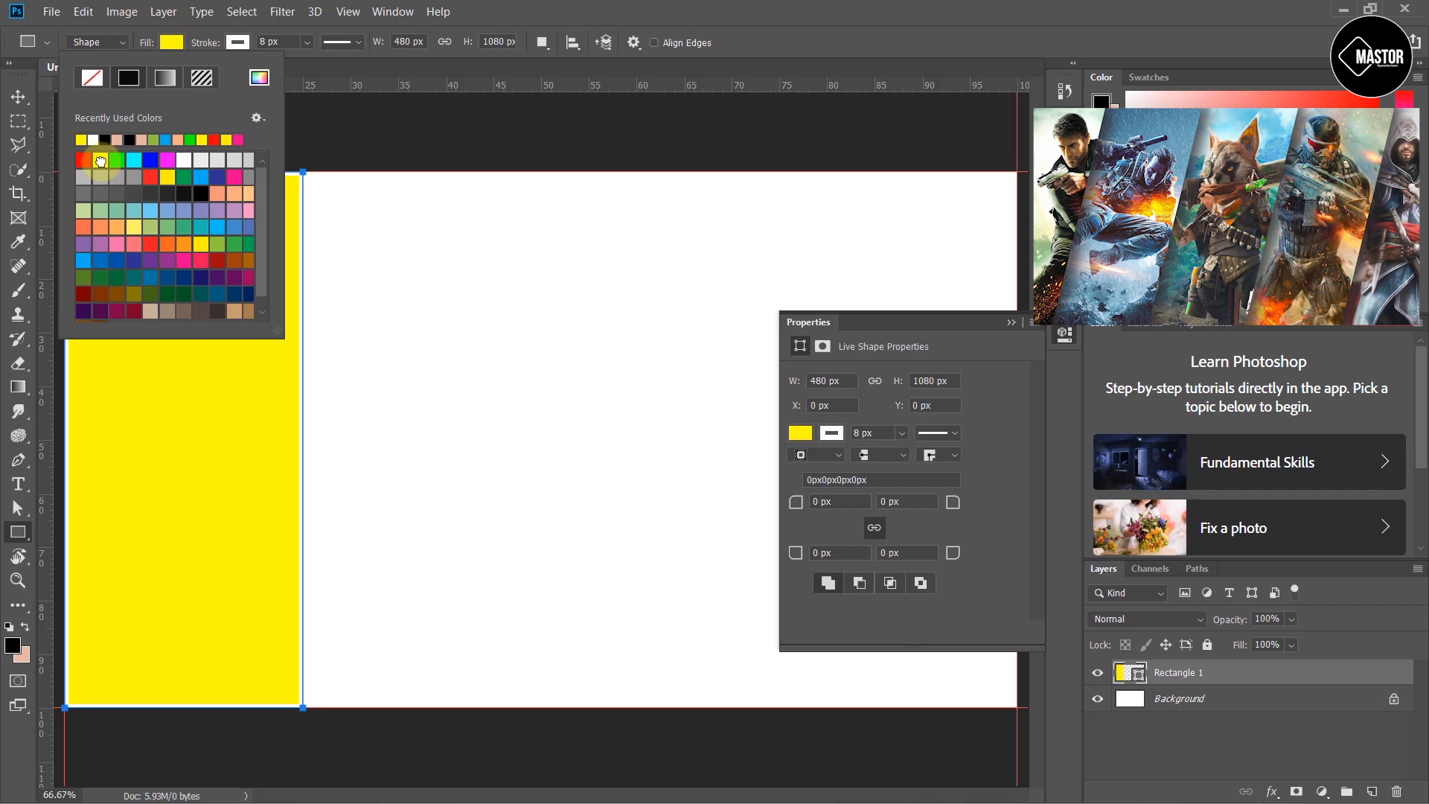
pyautogui.click(240, 43)
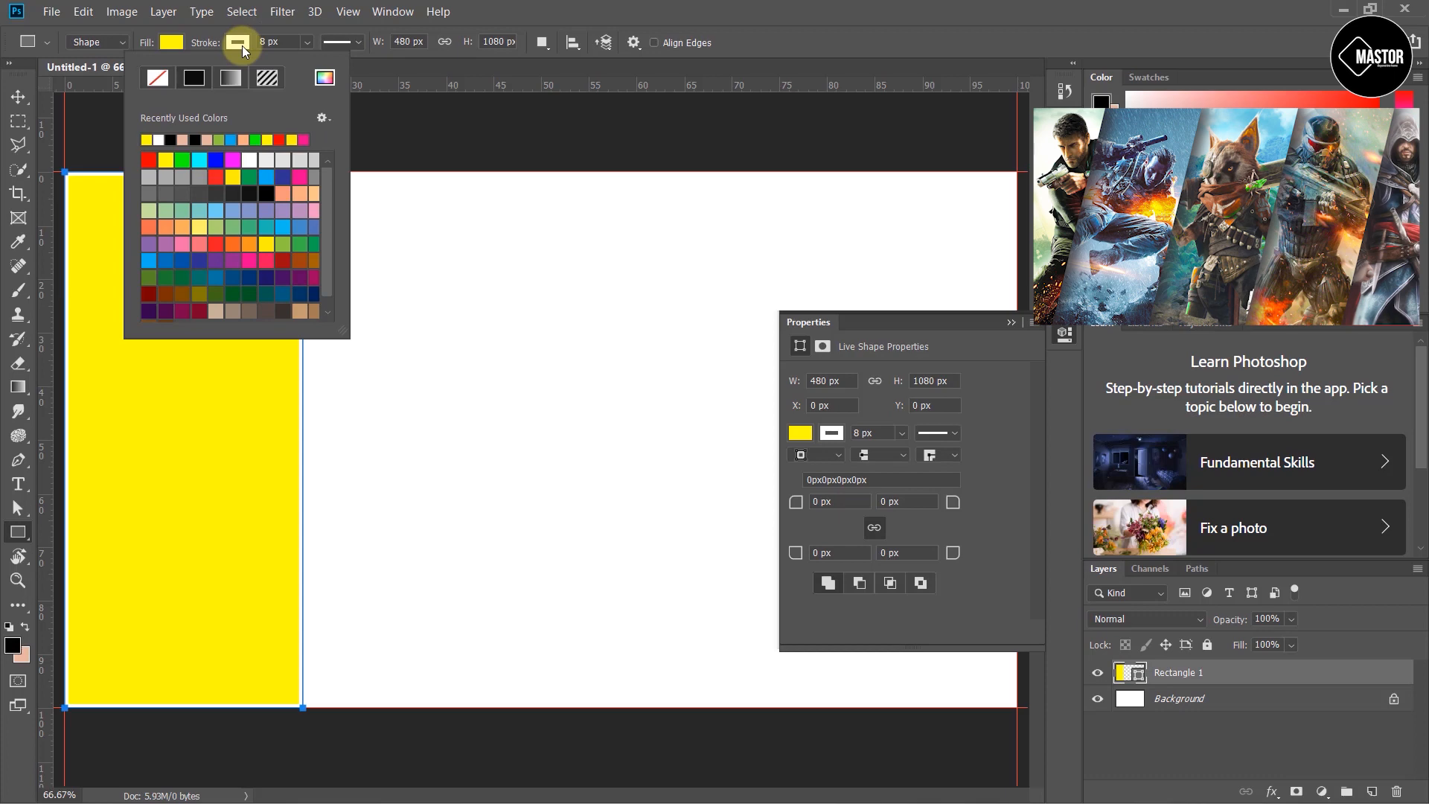
pyautogui.click(157, 77)
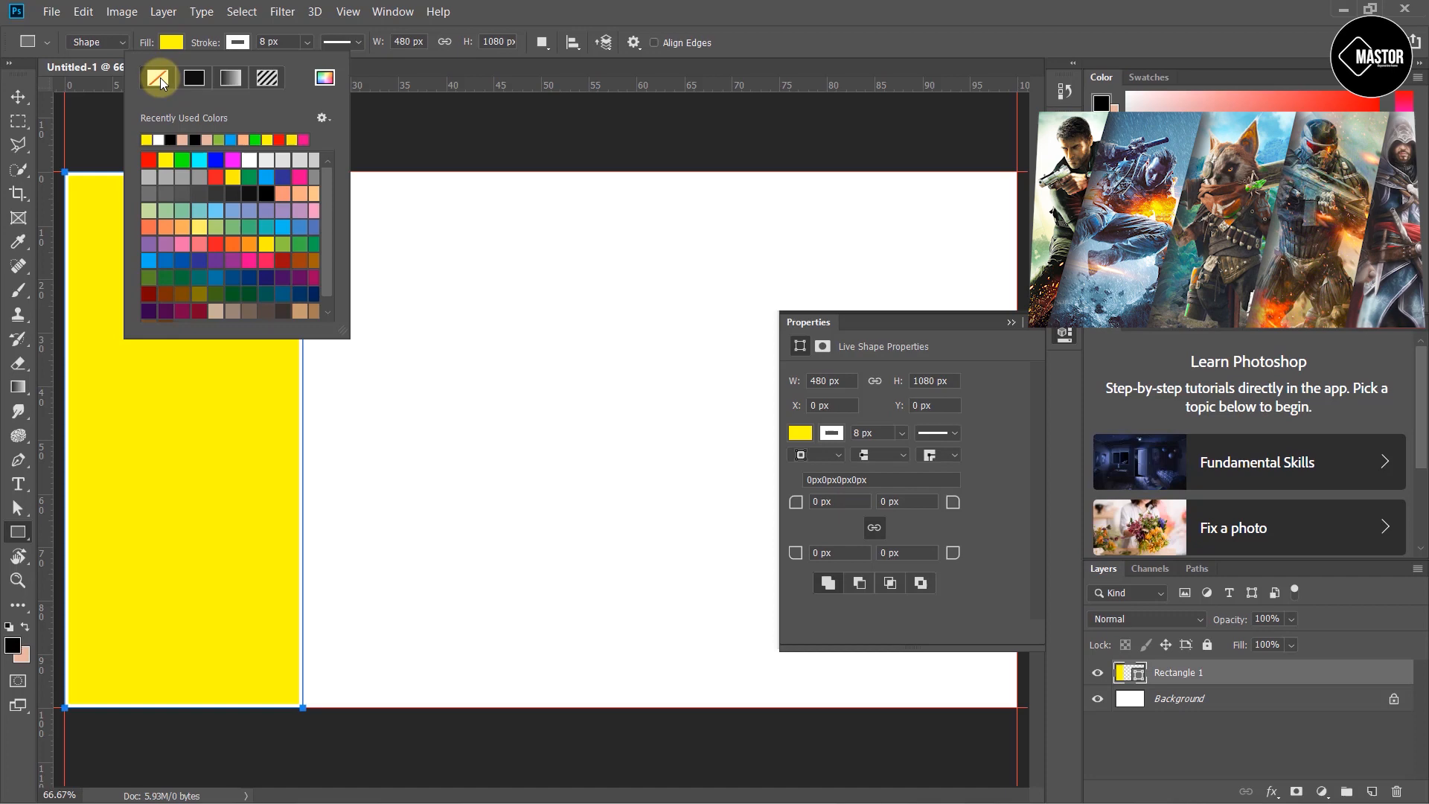
pyautogui.click(399, 112)
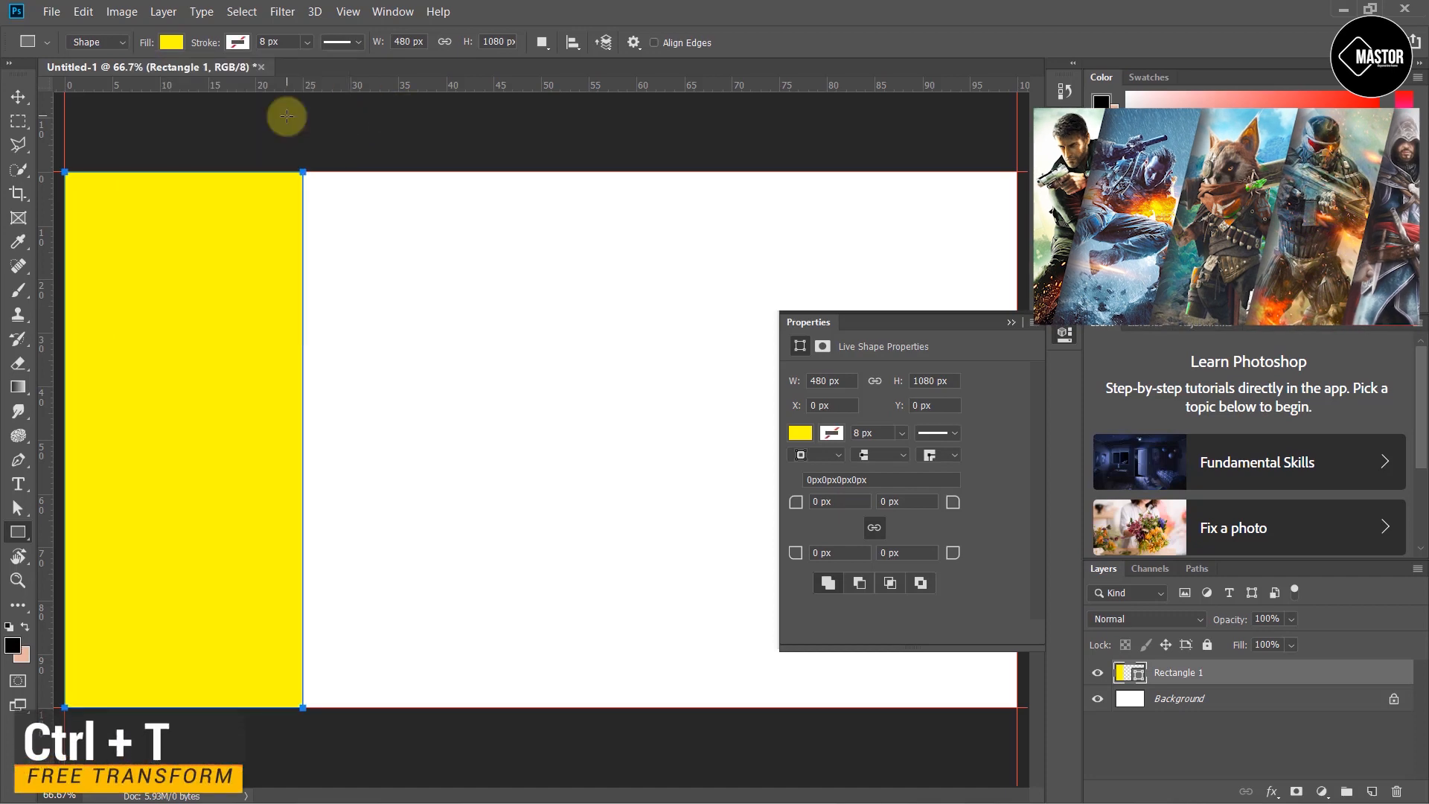
# - Skew the rectangle about -13.74° by sliding its top edge to the right and apply the transform
pyautogui.hotkey('ctrl', 't')
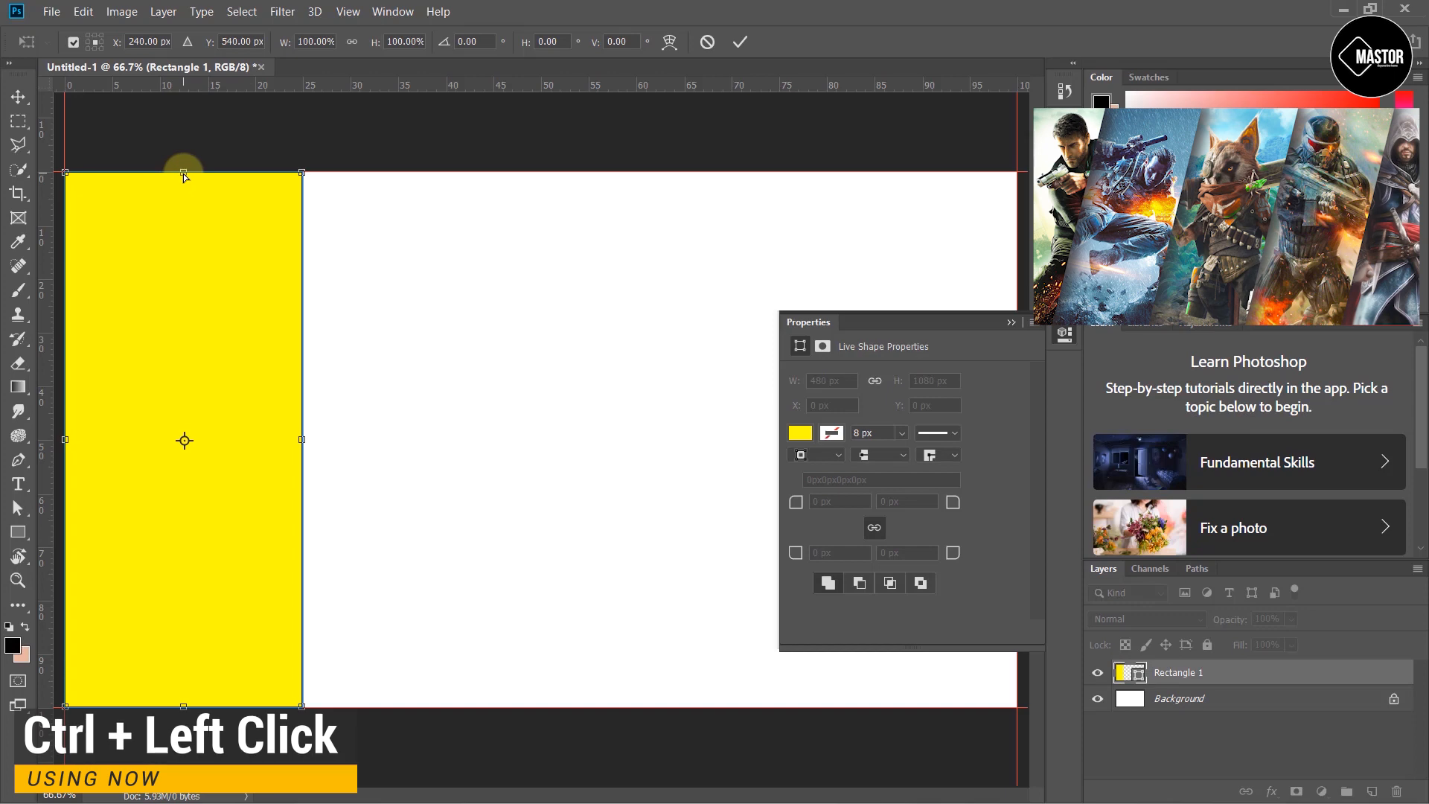
pyautogui.moveTo(183, 172); pyautogui.dragTo(312, 177)
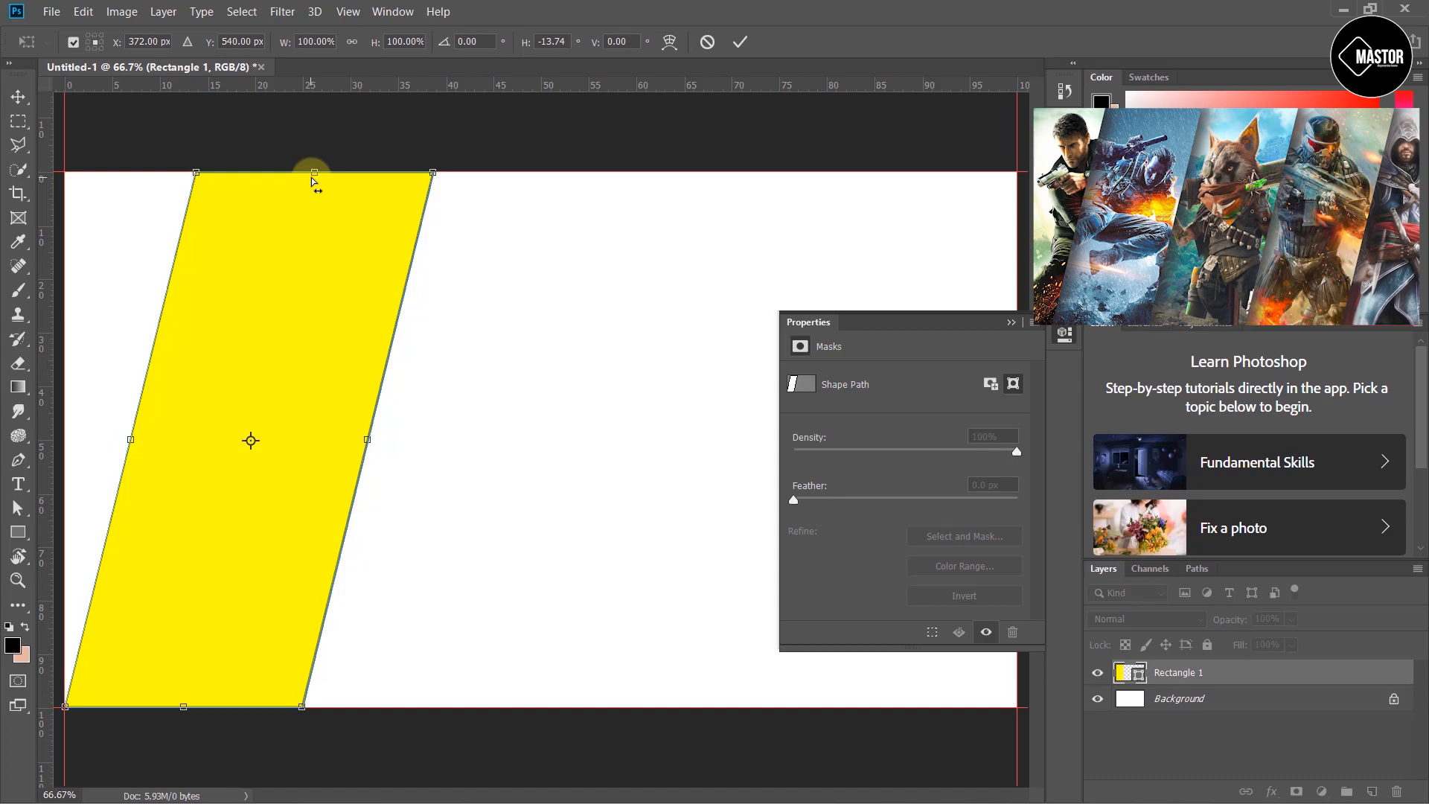
pyautogui.press('u')
pyautogui.click(691, 320)
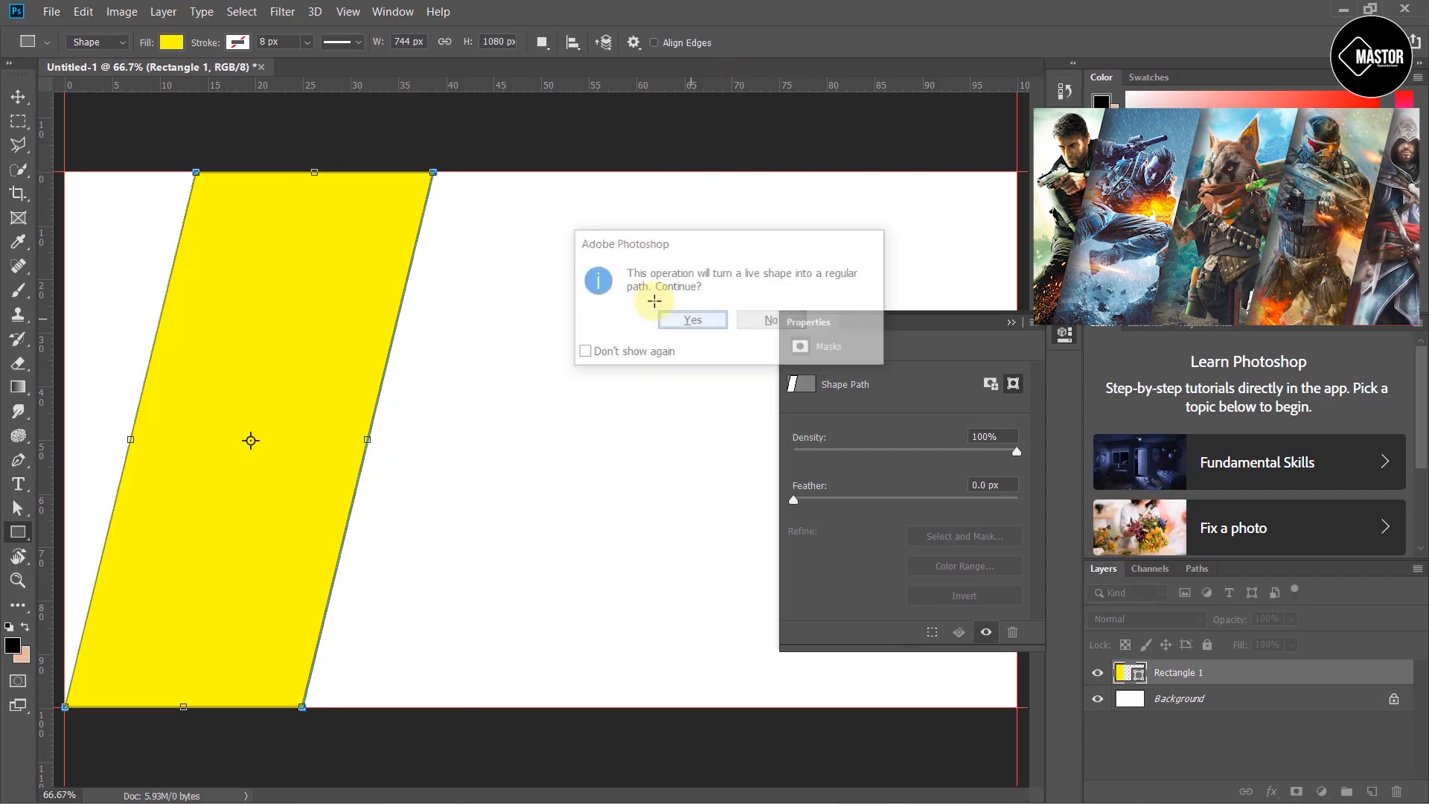
# - Duplicate the slanted rectangle and place the copy to its right with a white gap between them
pyautogui.click(18, 97)
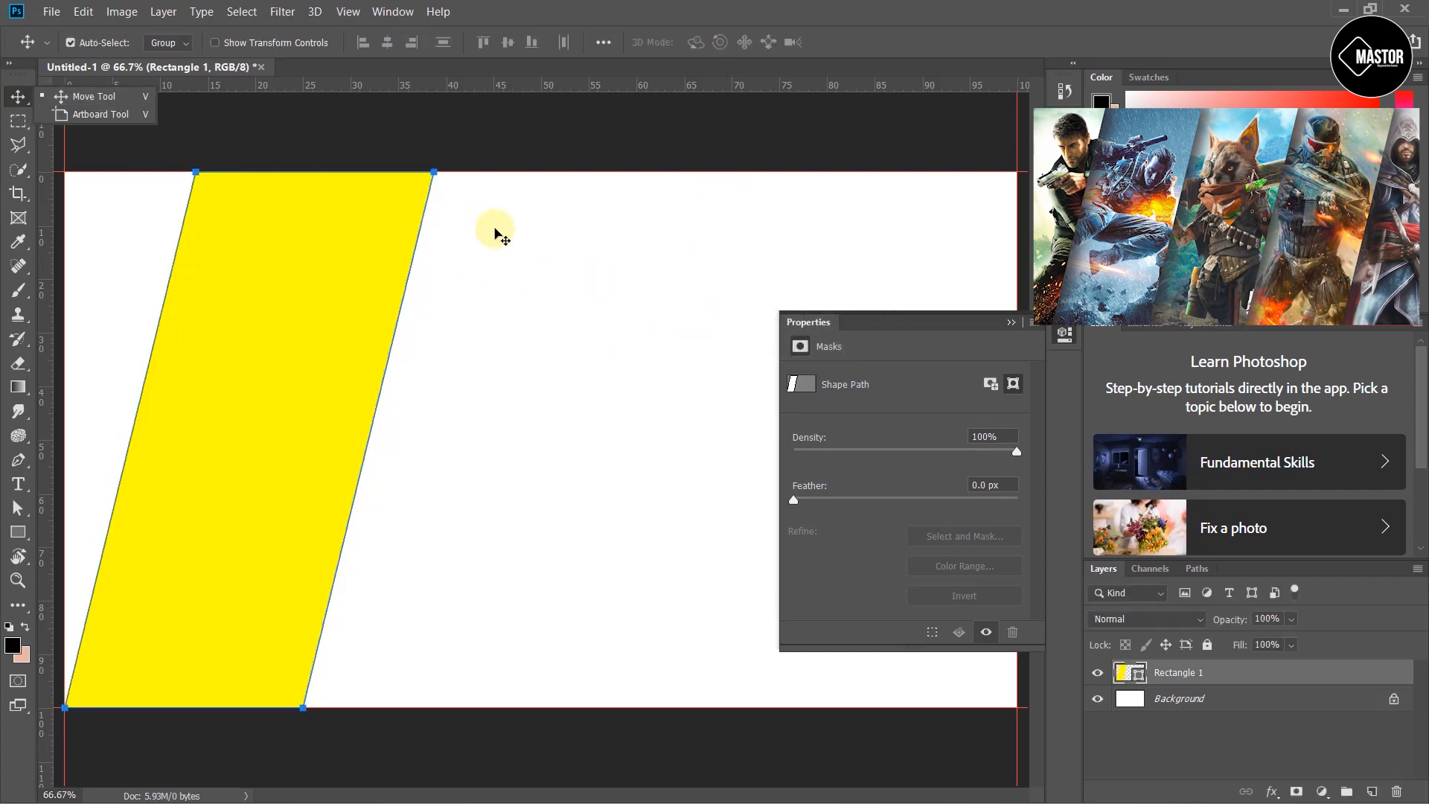
pyautogui.click(497, 233)
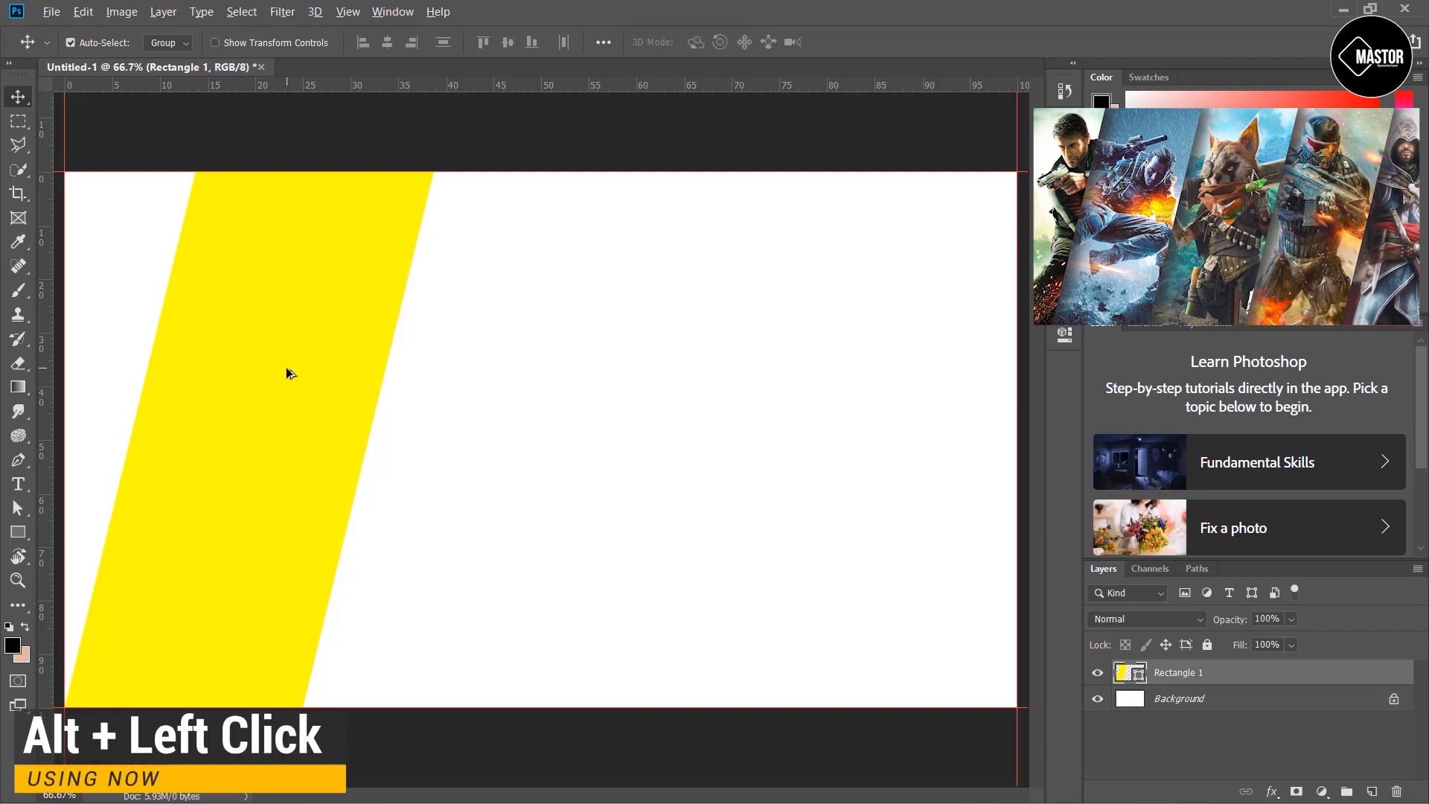
pyautogui.moveTo(287, 367); pyautogui.dragTo(608, 387)
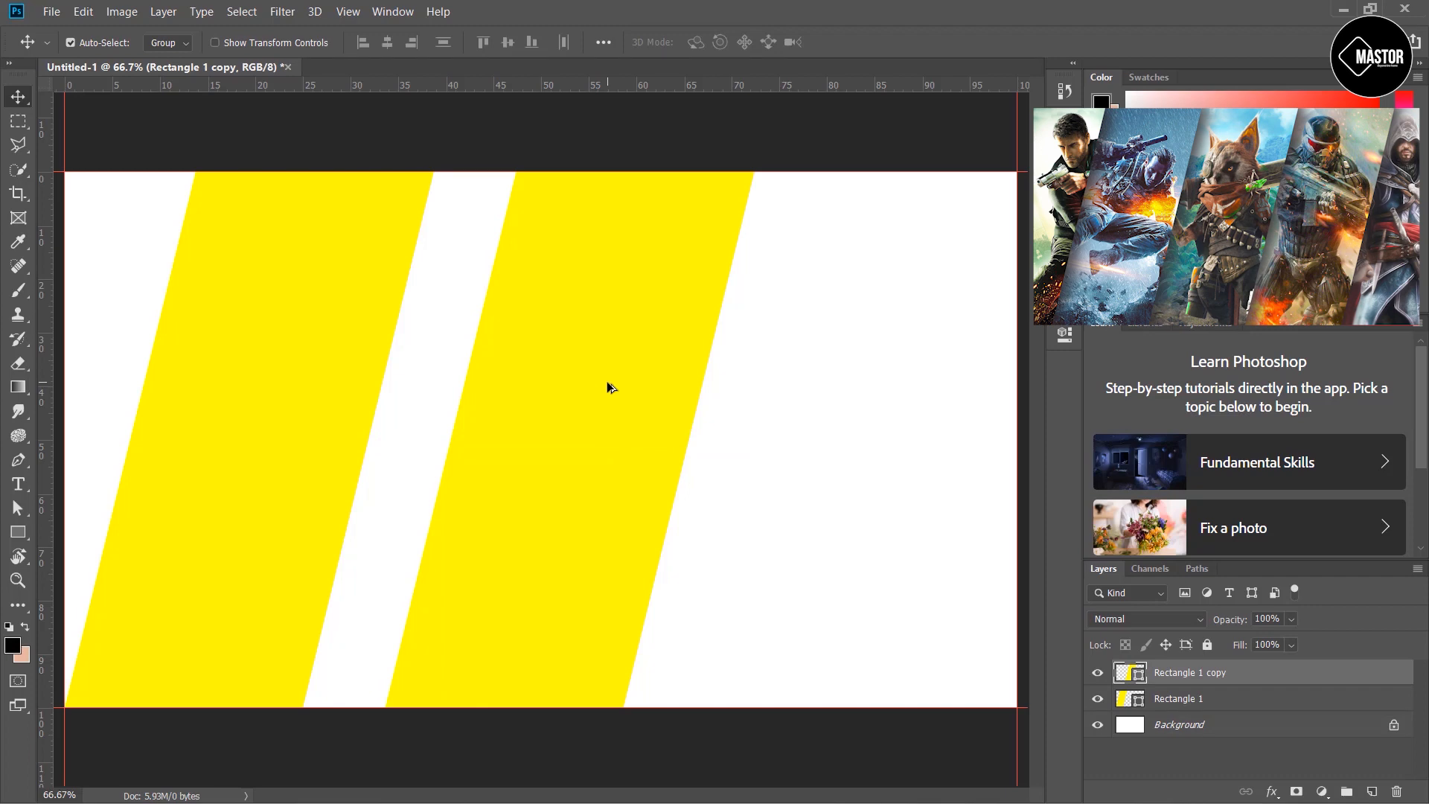
# - Change the copied rectangle's fill color to green
pyautogui.press('u')
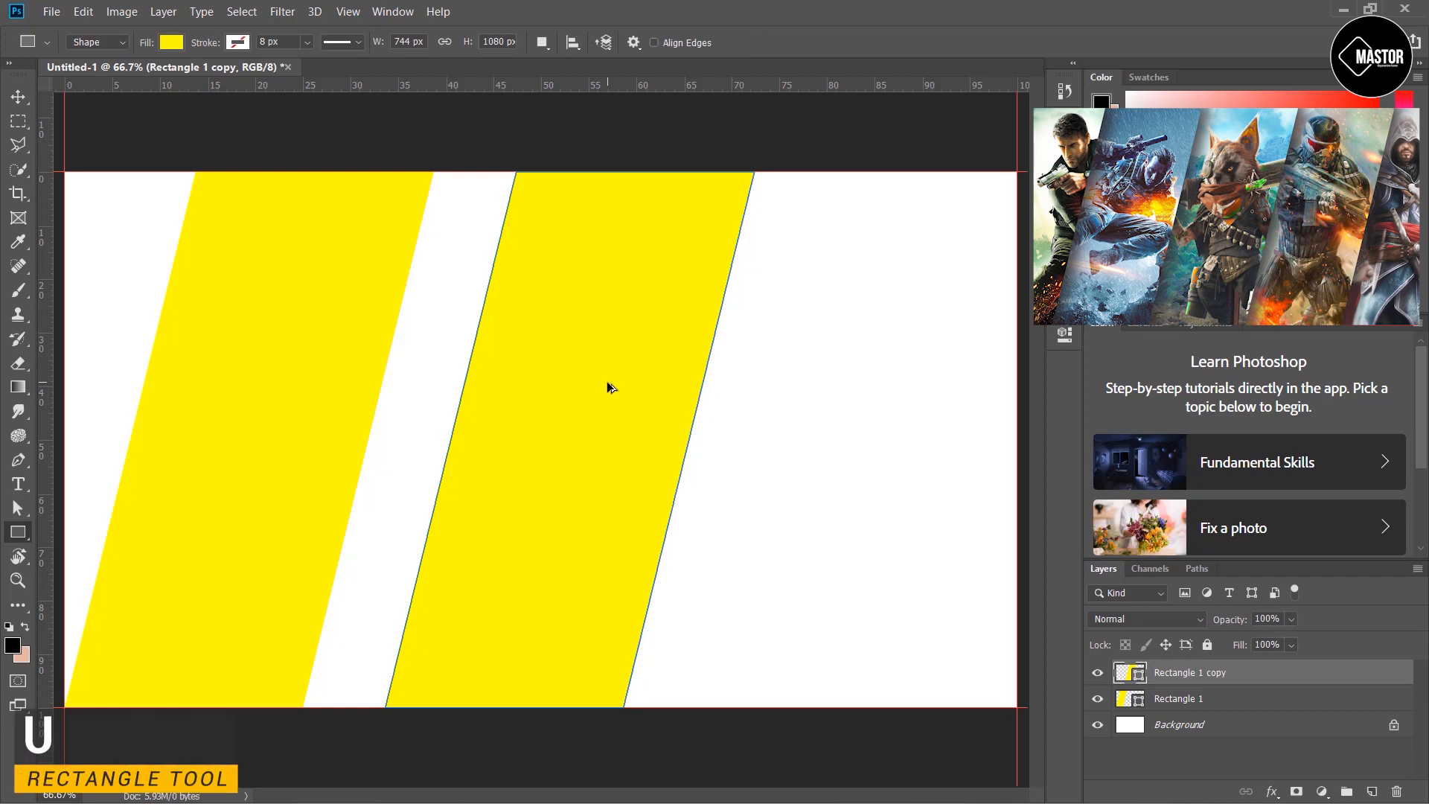
pyautogui.click(169, 47)
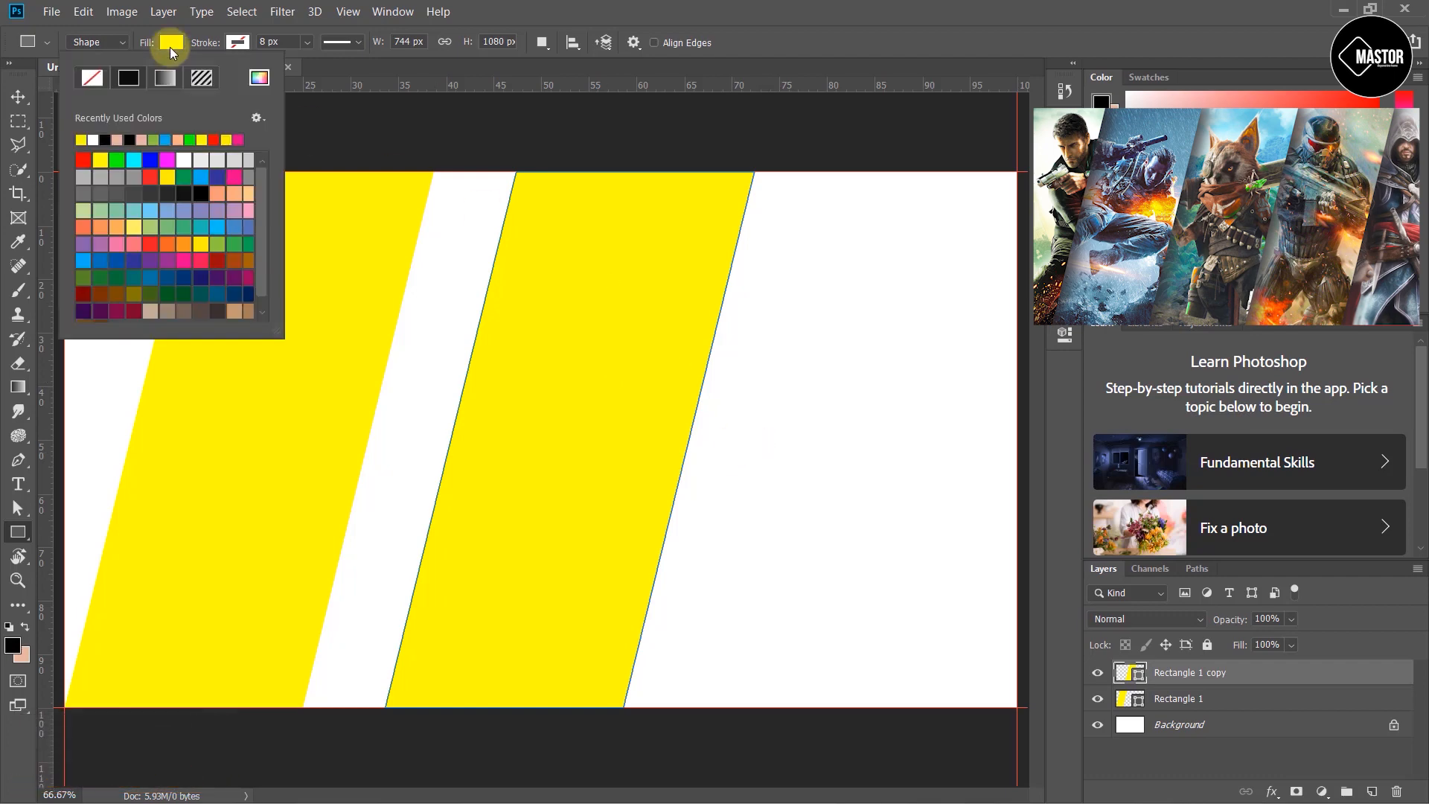
pyautogui.click(117, 159)
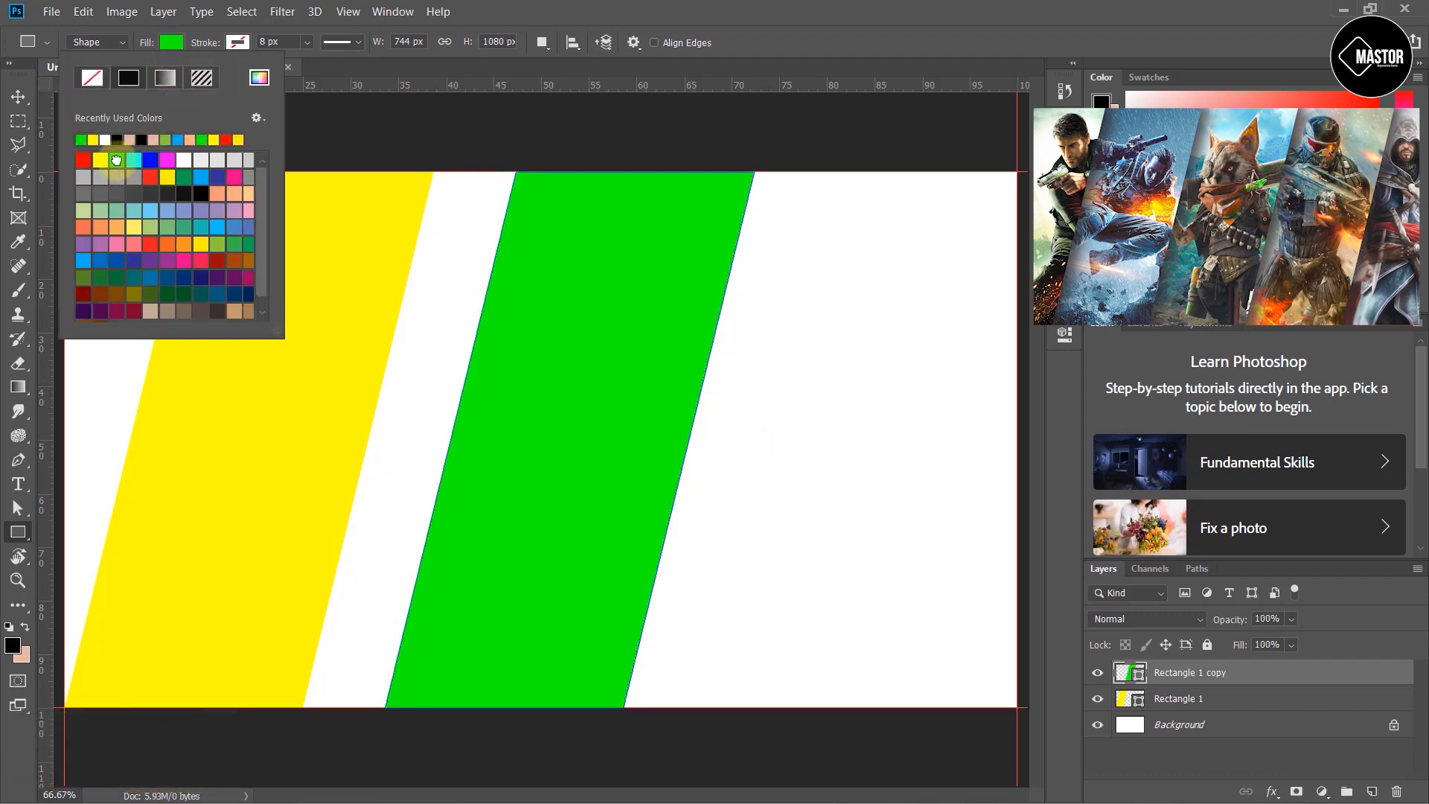
pyautogui.click(748, 29)
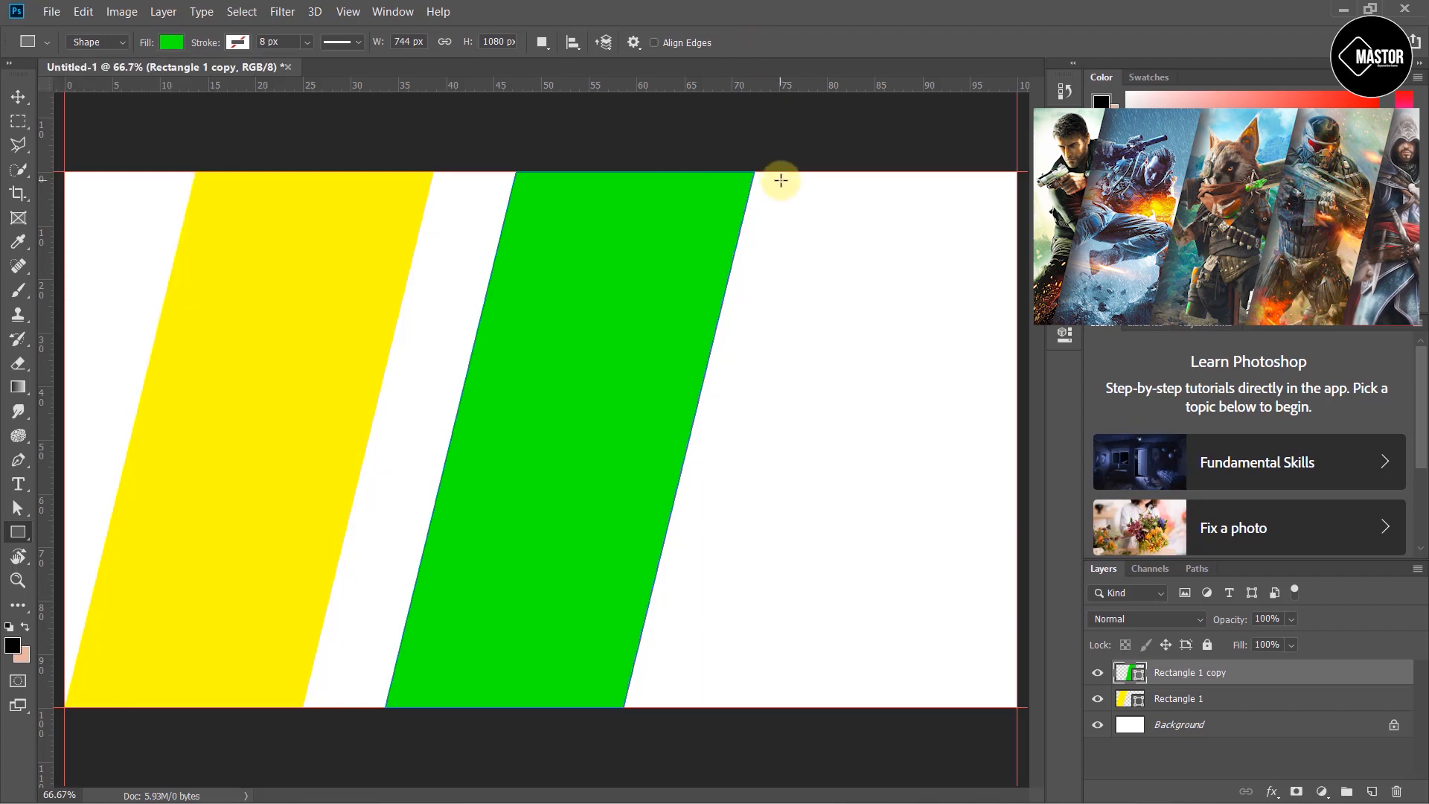
pyautogui.click(18, 96)
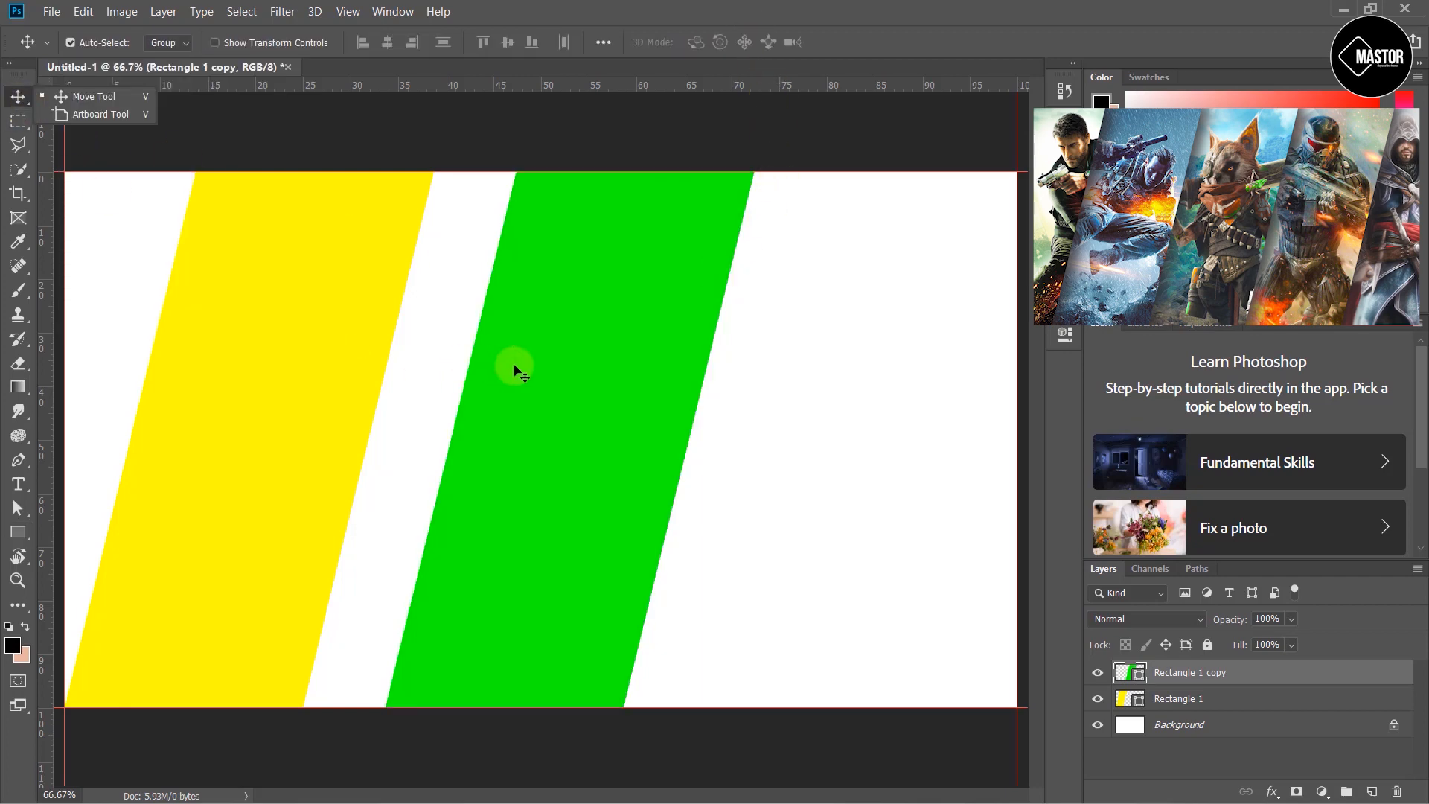
# - Nudge the green rectangle left until it sits directly against the yellow one with no gap
pyautogui.click(534, 359)
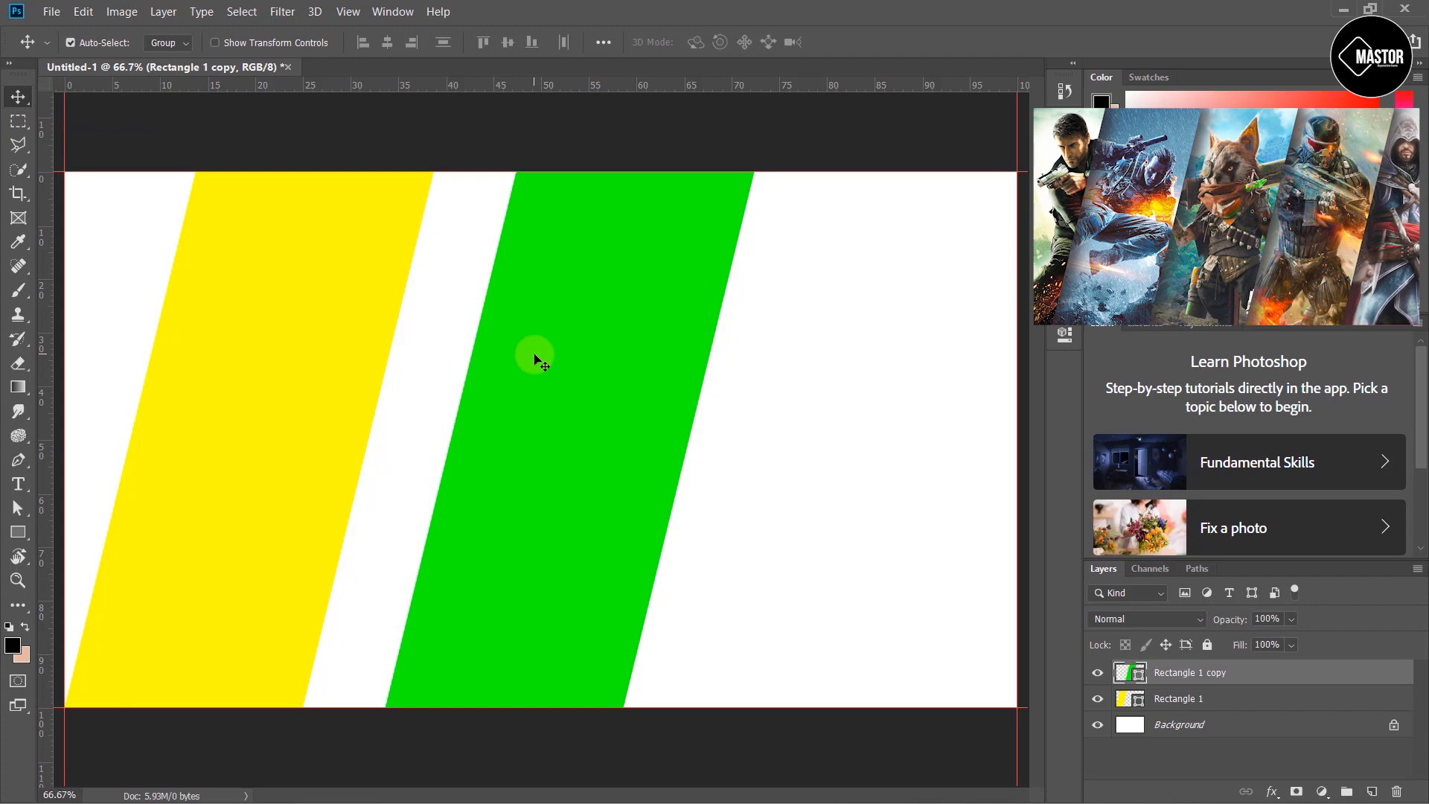
pyautogui.press('Left')
pyautogui.press('Left')
pyautogui.press('Left')
pyautogui.press('Left')
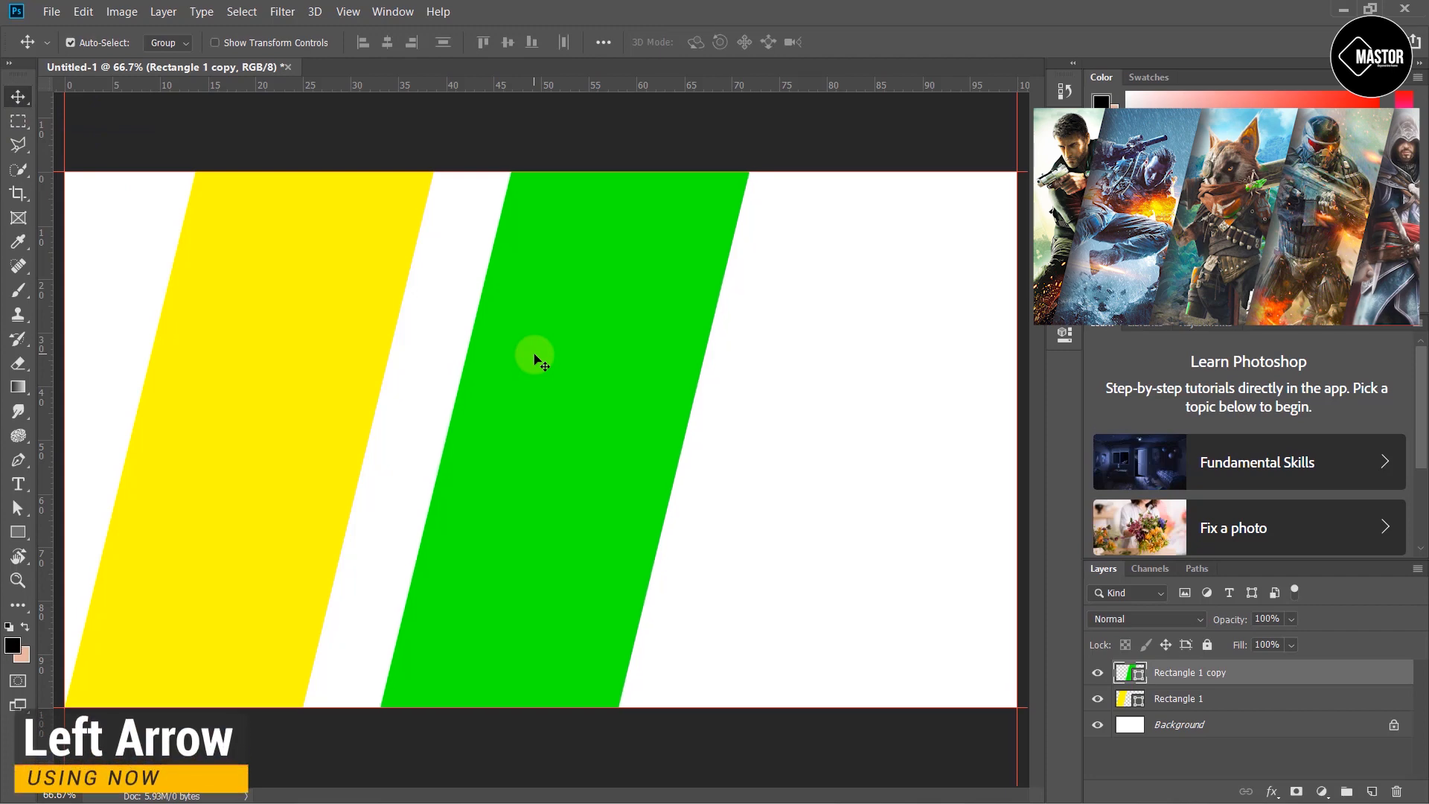
pyautogui.press('Left')
pyautogui.press('Left')
pyautogui.press('Left')
pyautogui.press('Left')
pyautogui.press('Left')
pyautogui.press('Left')
pyautogui.press('Left')
pyautogui.press('Left')
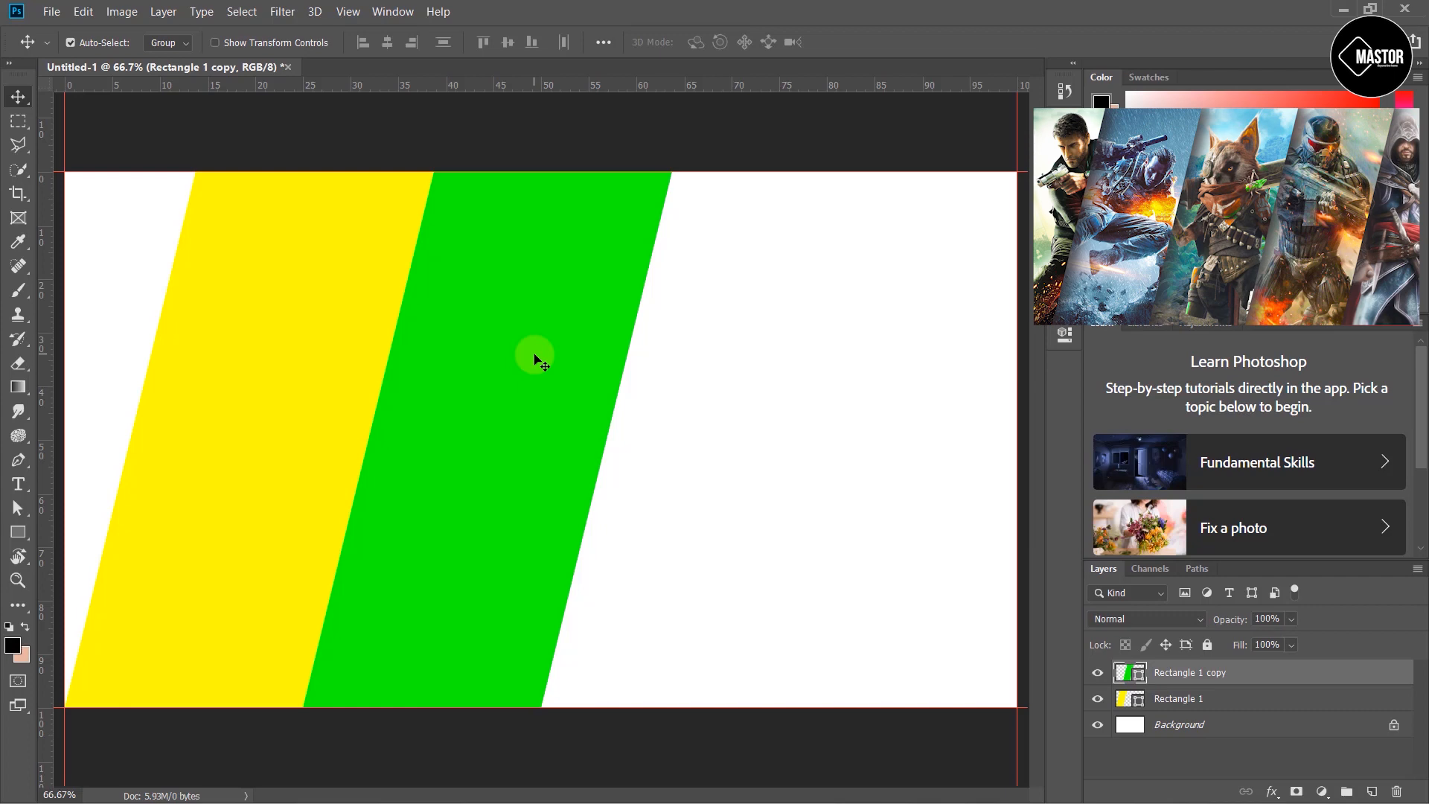
# - Duplicate the green rectangle to its right and change the copy's fill color to blue
pyautogui.keyDown('alt'); pyautogui.keyDown('shift'); pyautogui.click(536, 341); pyautogui.keyUp('shift'); pyautogui.keyUp('alt')
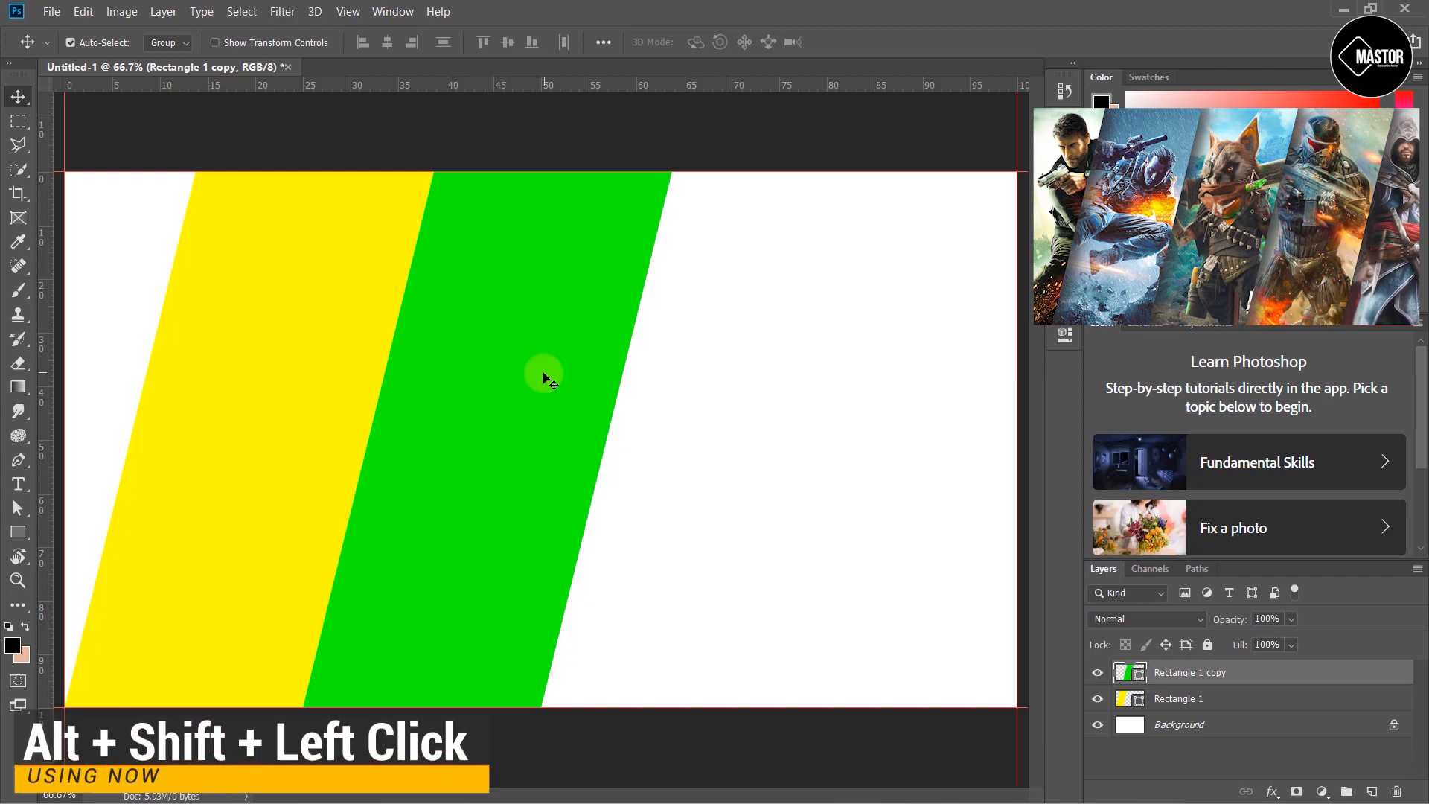
pyautogui.moveTo(514, 341); pyautogui.dragTo(773, 373)
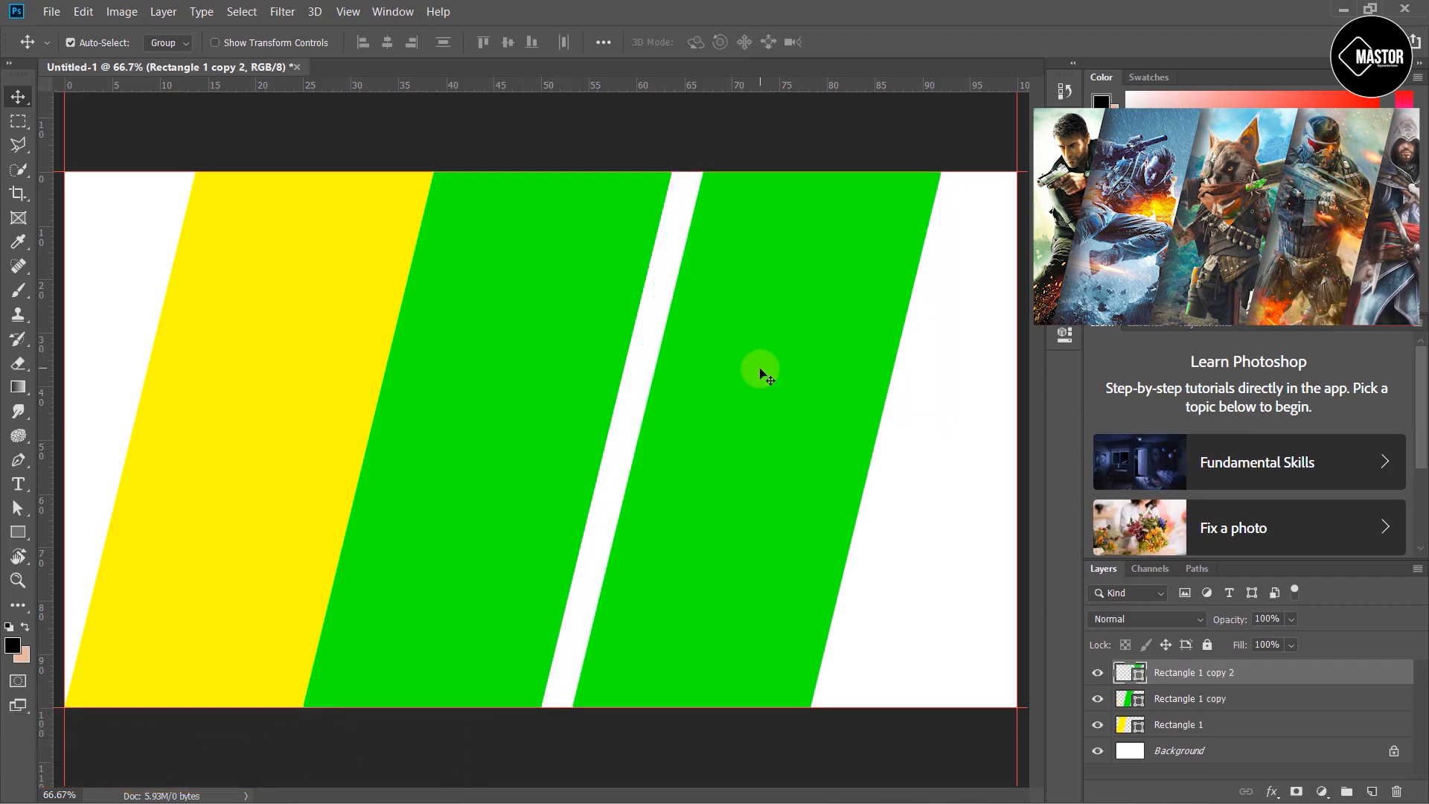
pyautogui.press('u')
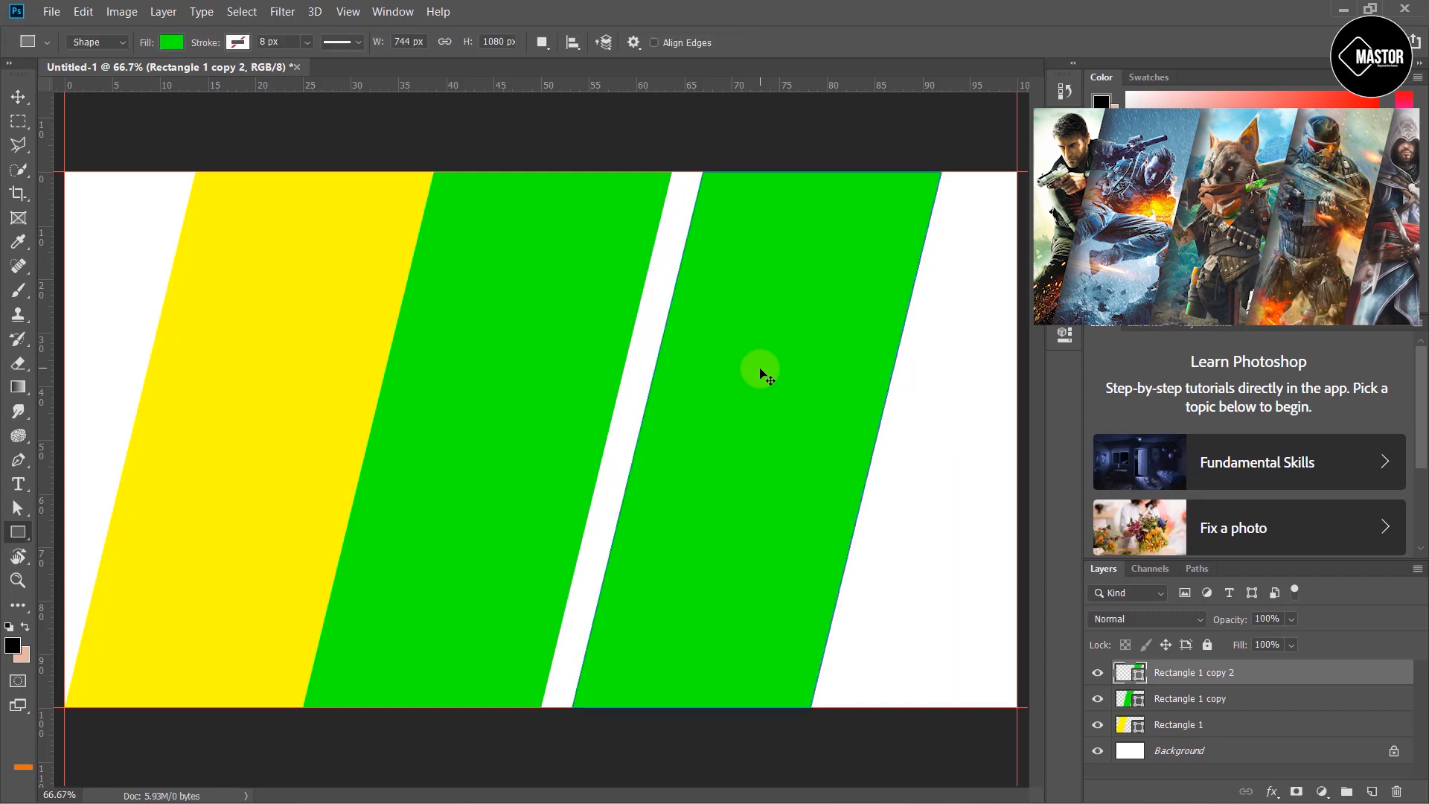
pyautogui.click(172, 42)
pyautogui.click(217, 227)
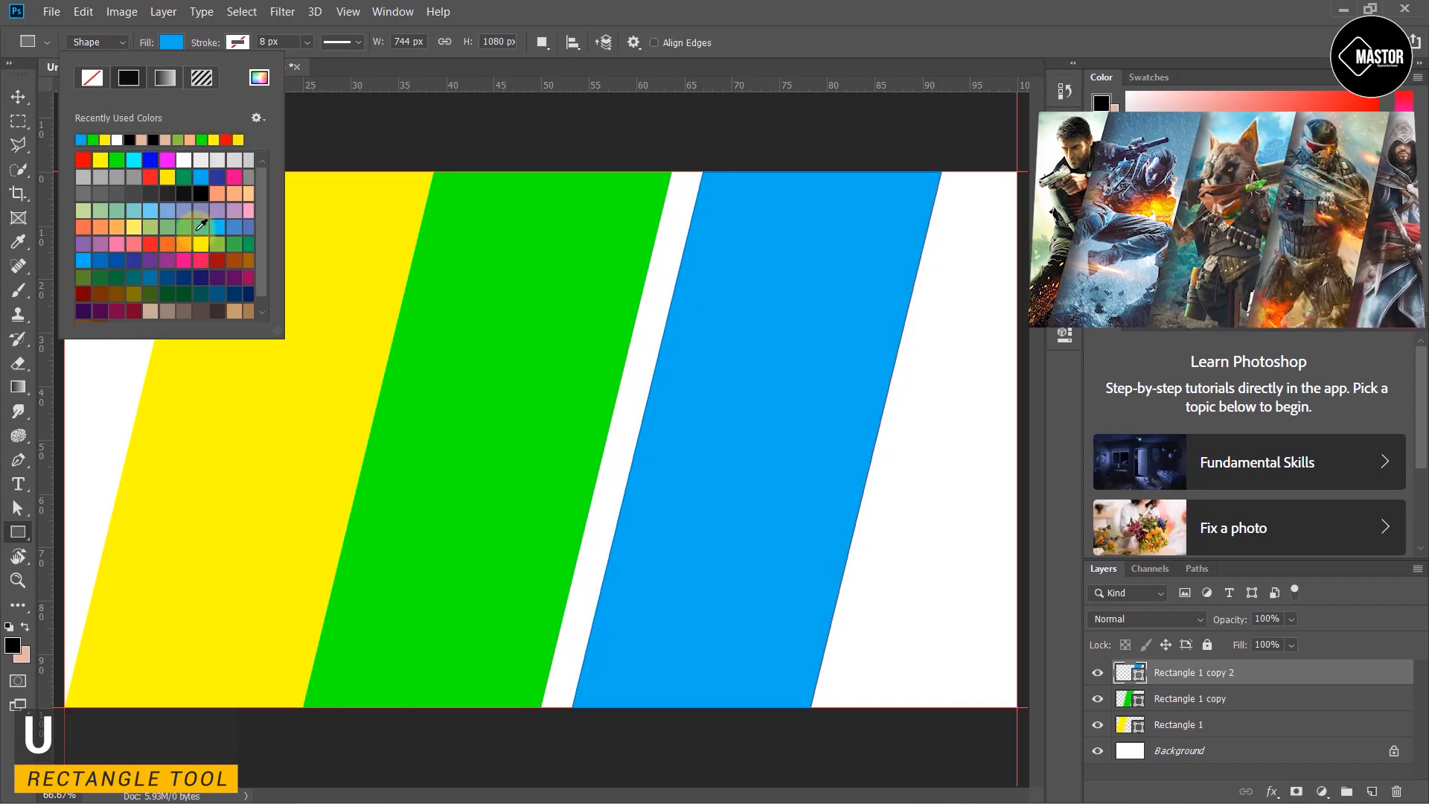
pyautogui.click(18, 97)
# - Nudge the blue rectangle left until it meets the green one with no gap
pyautogui.click(629, 348)
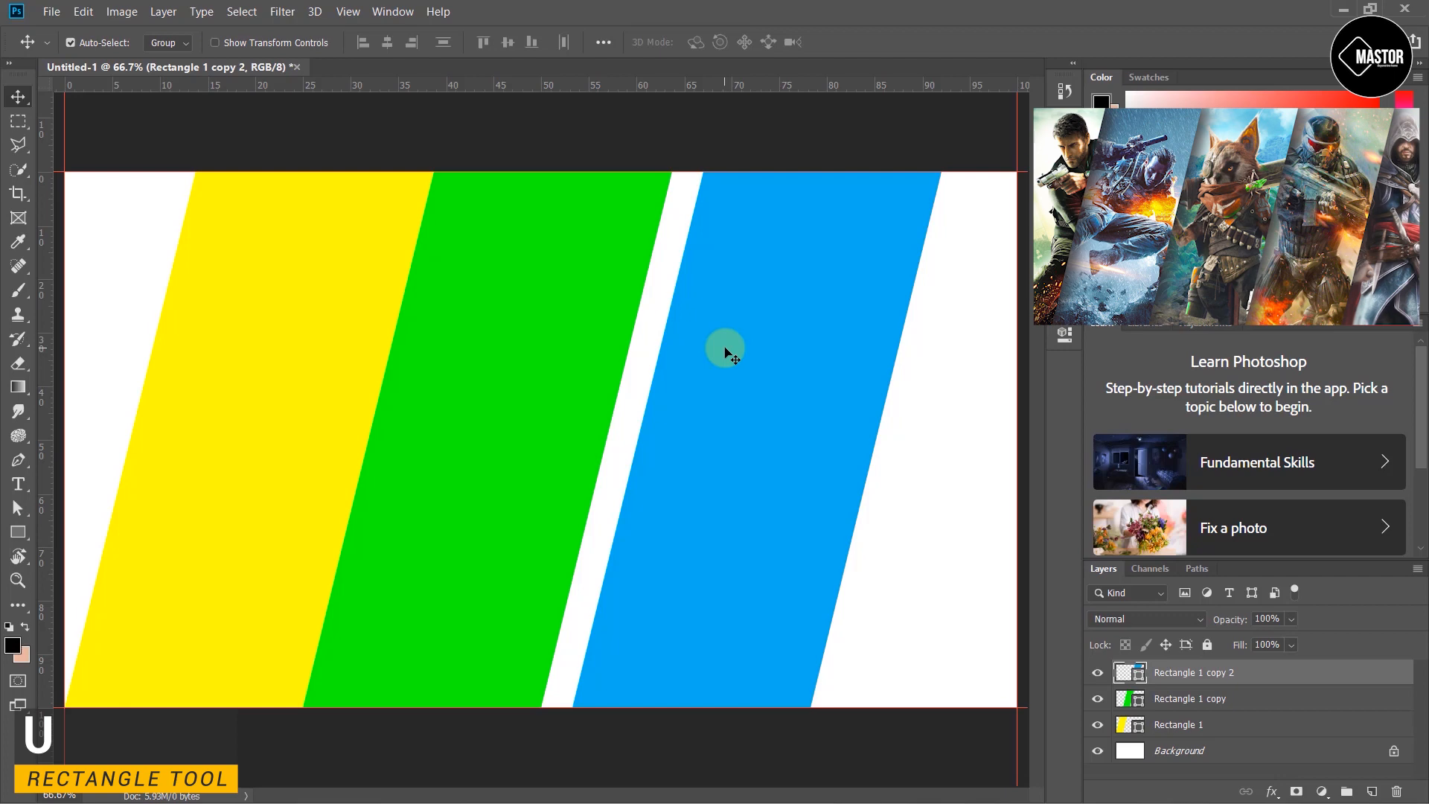
pyautogui.press('Left')
pyautogui.press('Left')
pyautogui.press('Left')
pyautogui.press('Left')
pyautogui.press('Left')
pyautogui.press('Left')
pyautogui.press('Left')
pyautogui.press('Left')
pyautogui.press('Left')
pyautogui.press('Left')
pyautogui.press('Left')
pyautogui.press('Left')
pyautogui.press('Left')
pyautogui.press('Left')
pyautogui.press('Left')
pyautogui.press('Left')
pyautogui.press('Left')
pyautogui.press('Left')
pyautogui.press('Left')
pyautogui.press('Left')
pyautogui.press('Left')
pyautogui.press('Left')
pyautogui.press('Left')
pyautogui.press('Left')
pyautogui.press('Left')
pyautogui.press('Left')
pyautogui.press('Left')
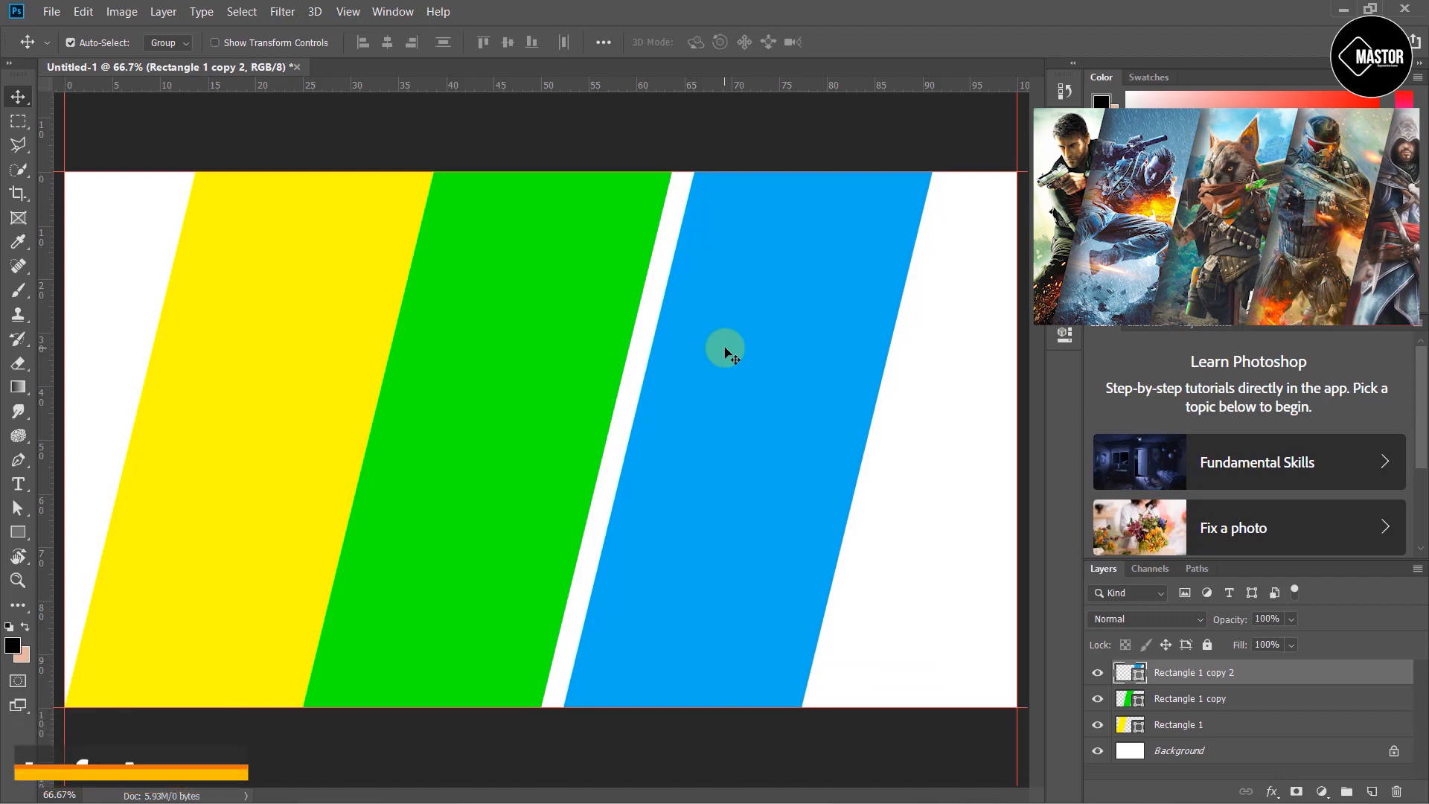
pyautogui.press('Left')
pyautogui.press('Left')
pyautogui.press('Left')
pyautogui.press('Left')
pyautogui.press('Left')
pyautogui.press('Left')
pyautogui.press('Left')
pyautogui.press('Left')
pyautogui.press('Left')
pyautogui.press('Left')
pyautogui.press('Left')
pyautogui.press('Left')
pyautogui.press('Left')
pyautogui.press('Left')
pyautogui.press('Left')
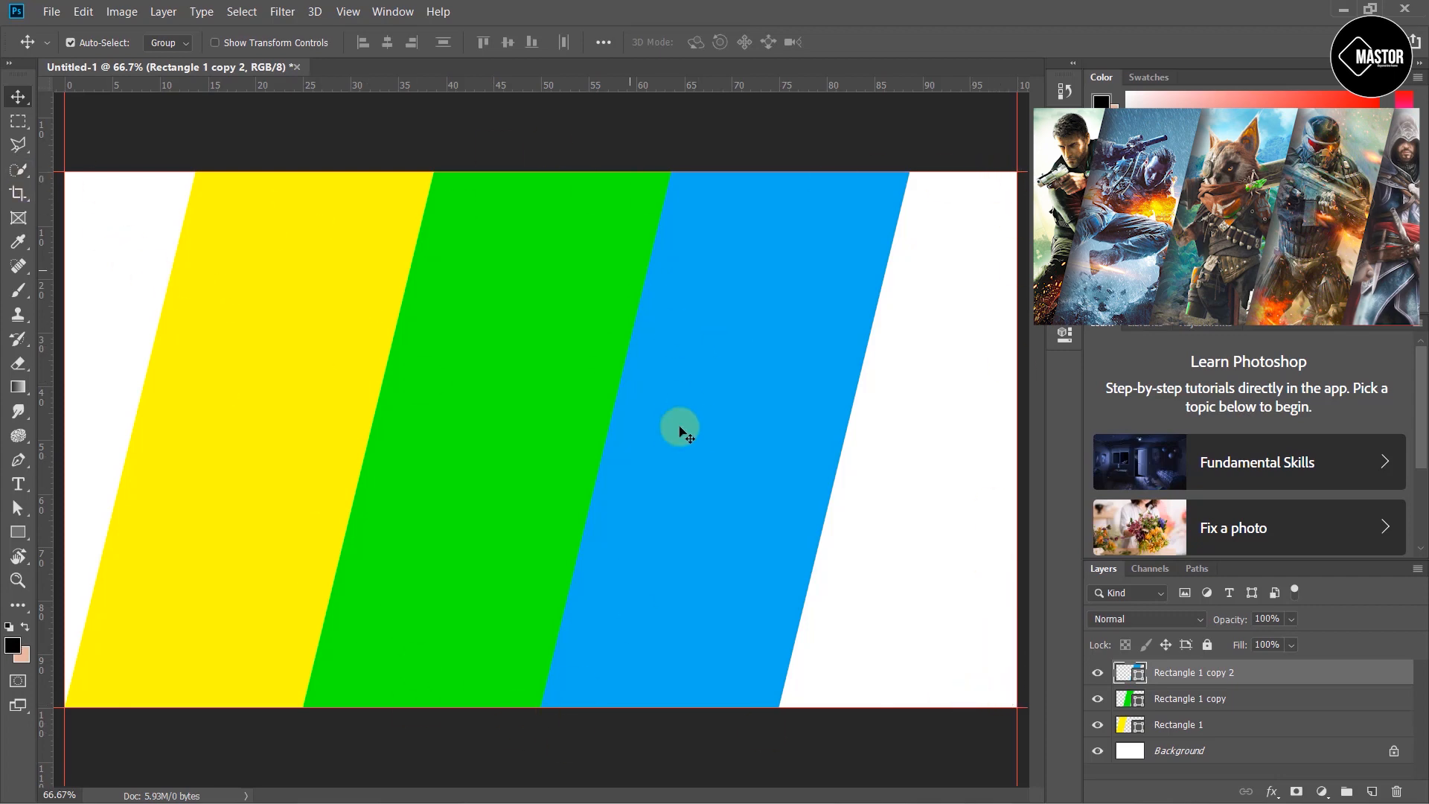
# - Select all three stripes together and nudge them right to open space at the canvas's left edge
pyautogui.click(762, 742)
pyautogui.moveTo(765, 738); pyautogui.dragTo(124, 300)
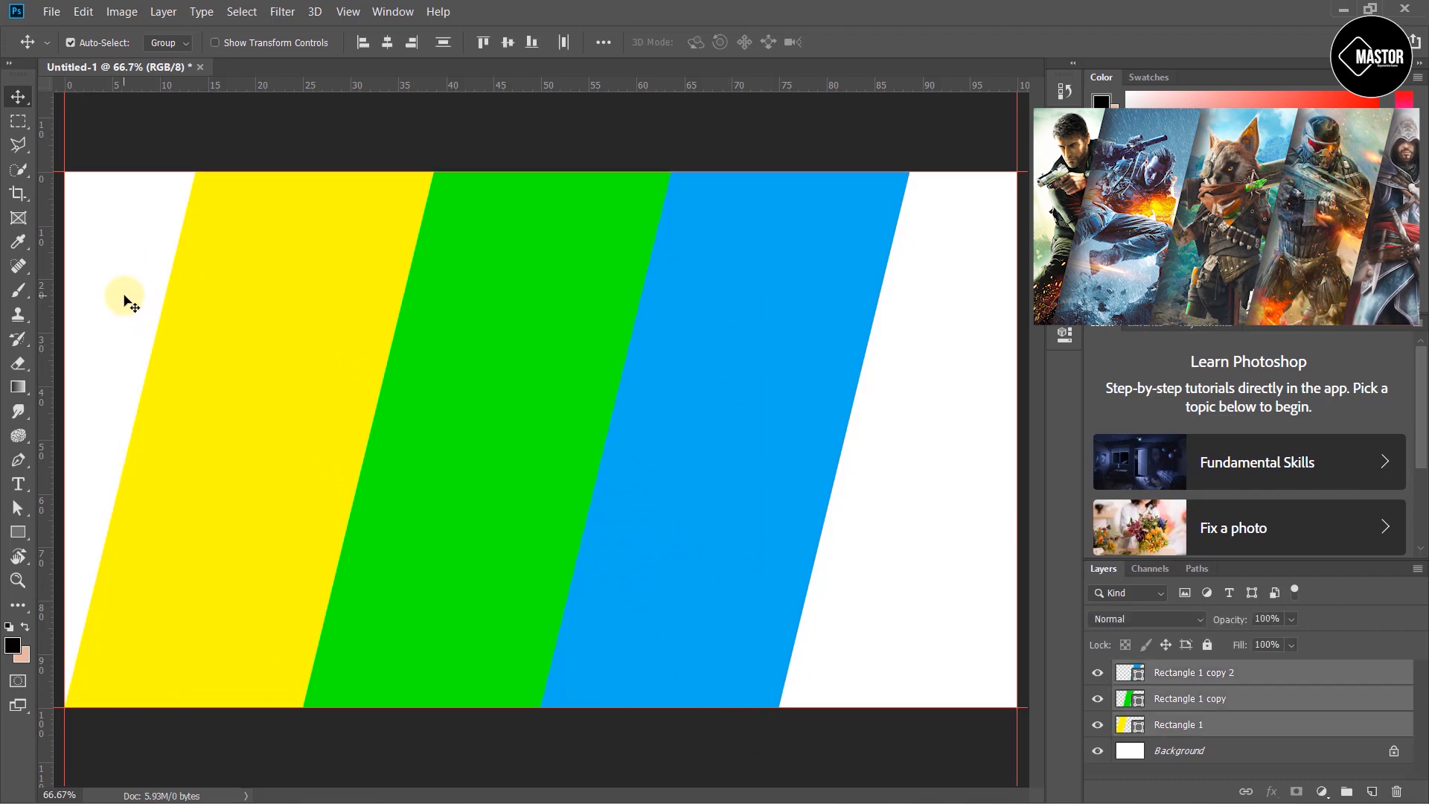
pyautogui.press('Right')
pyautogui.press('Right')
pyautogui.press('Right')
pyautogui.press('Right')
pyautogui.press('Right')
pyautogui.press('Right')
pyautogui.press('Right')
pyautogui.press('Right')
pyautogui.press('Right')
pyautogui.press('Right')
pyautogui.press('Right')
pyautogui.press('Right')
pyautogui.press('Right')
pyautogui.press('Right')
pyautogui.press('Right')
pyautogui.press('Right')
pyautogui.press('Right')
pyautogui.press('Right')
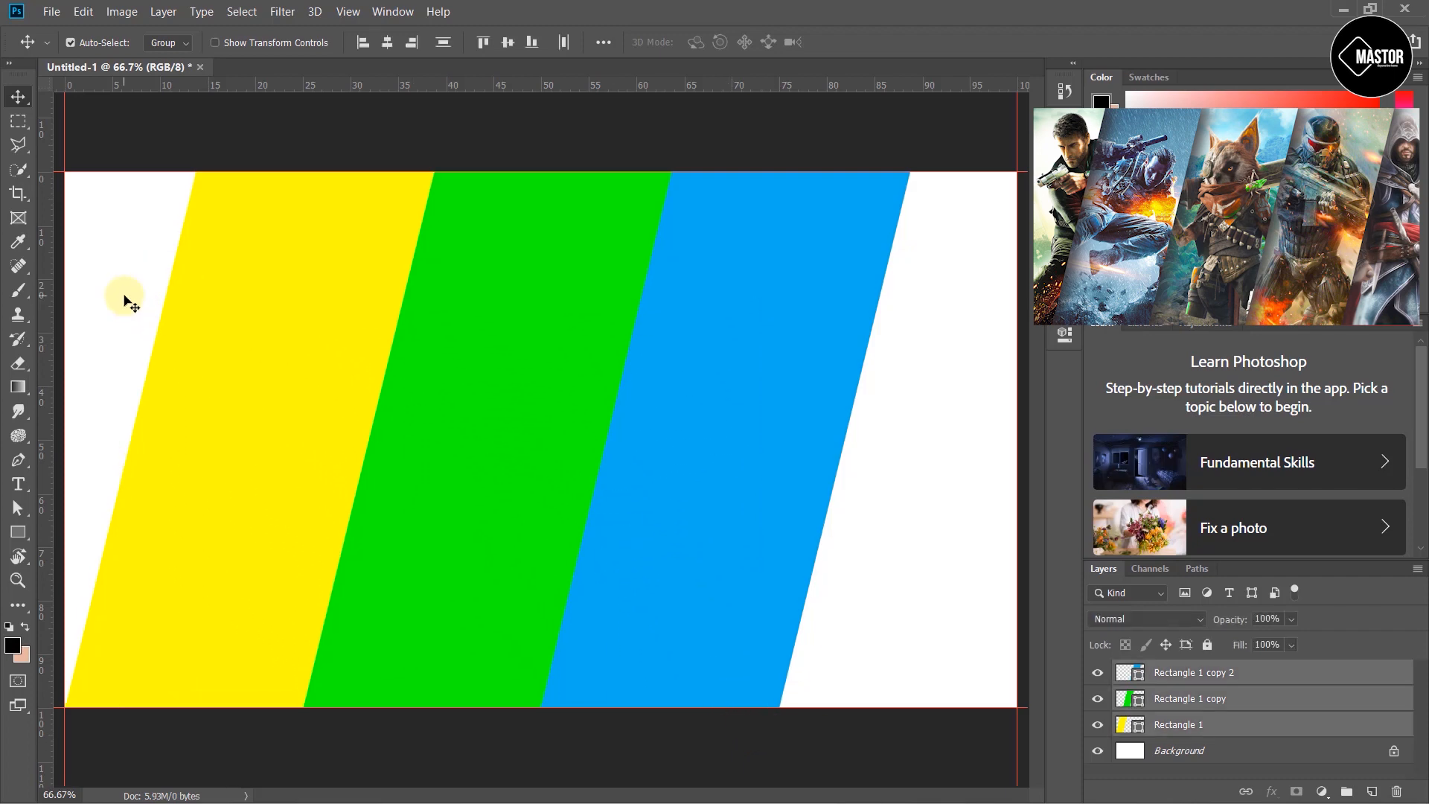
pyautogui.press('Right')
pyautogui.press('Right')
pyautogui.press('Right')
pyautogui.press('Right')
pyautogui.press('Right')
pyautogui.press('Right')
pyautogui.press('Right')
pyautogui.press('Right')
pyautogui.press('Right')
pyautogui.press('Right')
pyautogui.press('Right')
pyautogui.press('Right')
pyautogui.press('Right')
pyautogui.press('Right')
pyautogui.press('Right')
pyautogui.press('Right')
pyautogui.press('Right')
pyautogui.press('Right')
pyautogui.press('Right')
pyautogui.press('Right')
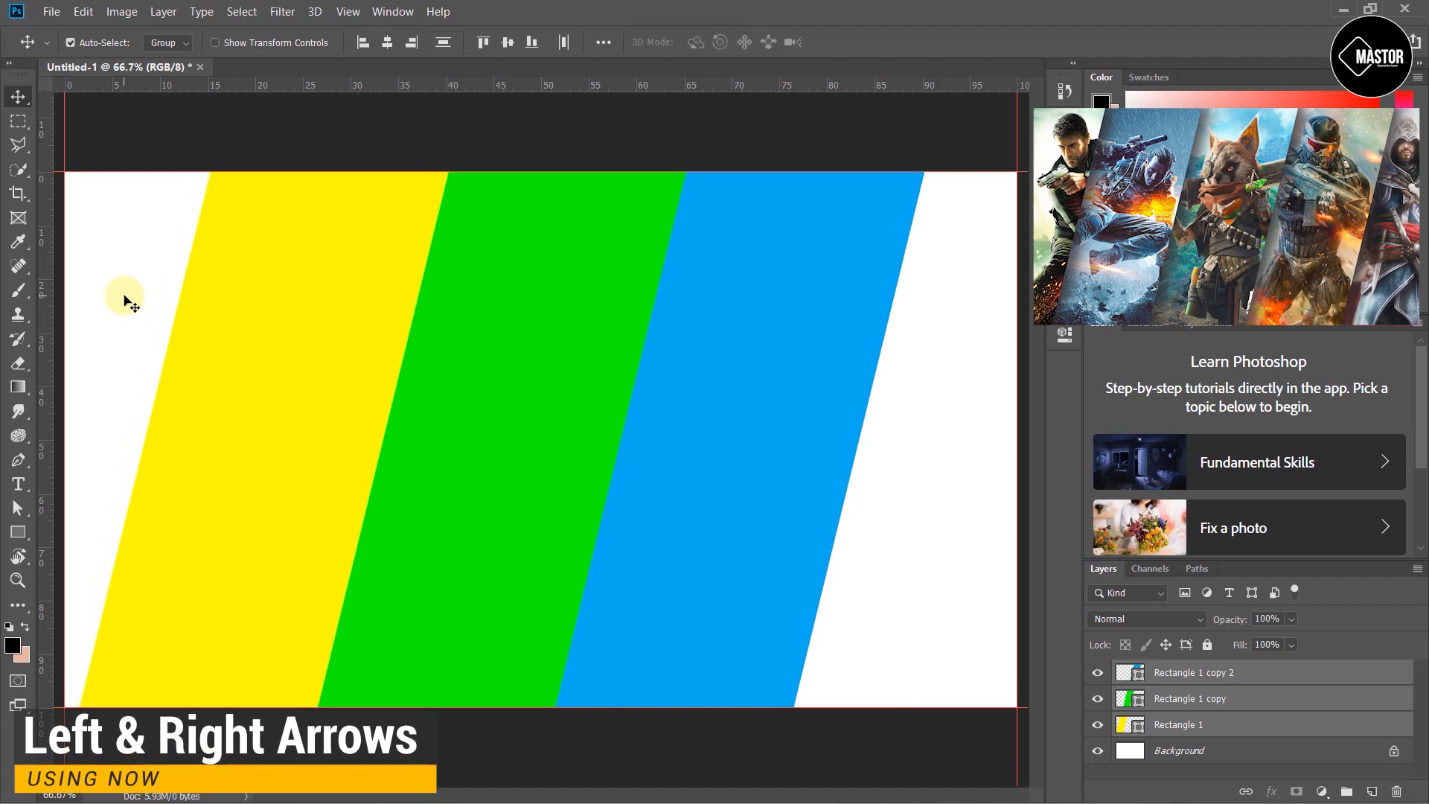
pyautogui.press('Right')
pyautogui.press('Right')
pyautogui.press('Right')
pyautogui.press('Right')
pyautogui.press('Right')
pyautogui.press('Right')
pyautogui.press('Right')
pyautogui.press('Right')
pyautogui.press('Right')
pyautogui.press('Right')
pyautogui.press('Right')
pyautogui.press('Right')
pyautogui.press('Right')
pyautogui.press('Right')
pyautogui.press('Right')
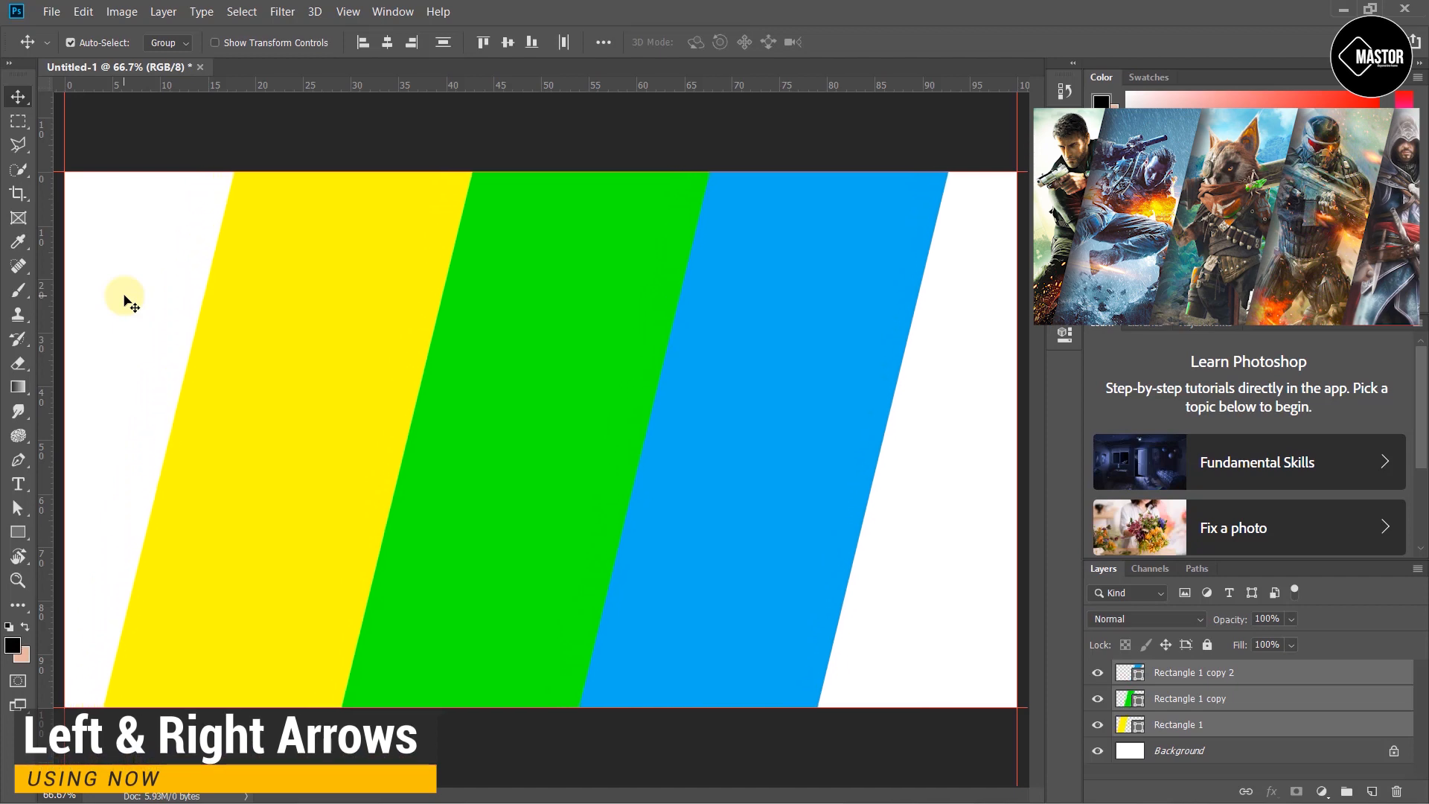
pyautogui.press('Right')
pyautogui.press('Right')
pyautogui.press('Right')
pyautogui.press('Right')
pyautogui.press('Right')
pyautogui.press('Right')
pyautogui.press('Right')
pyautogui.press('Right')
pyautogui.press('Right')
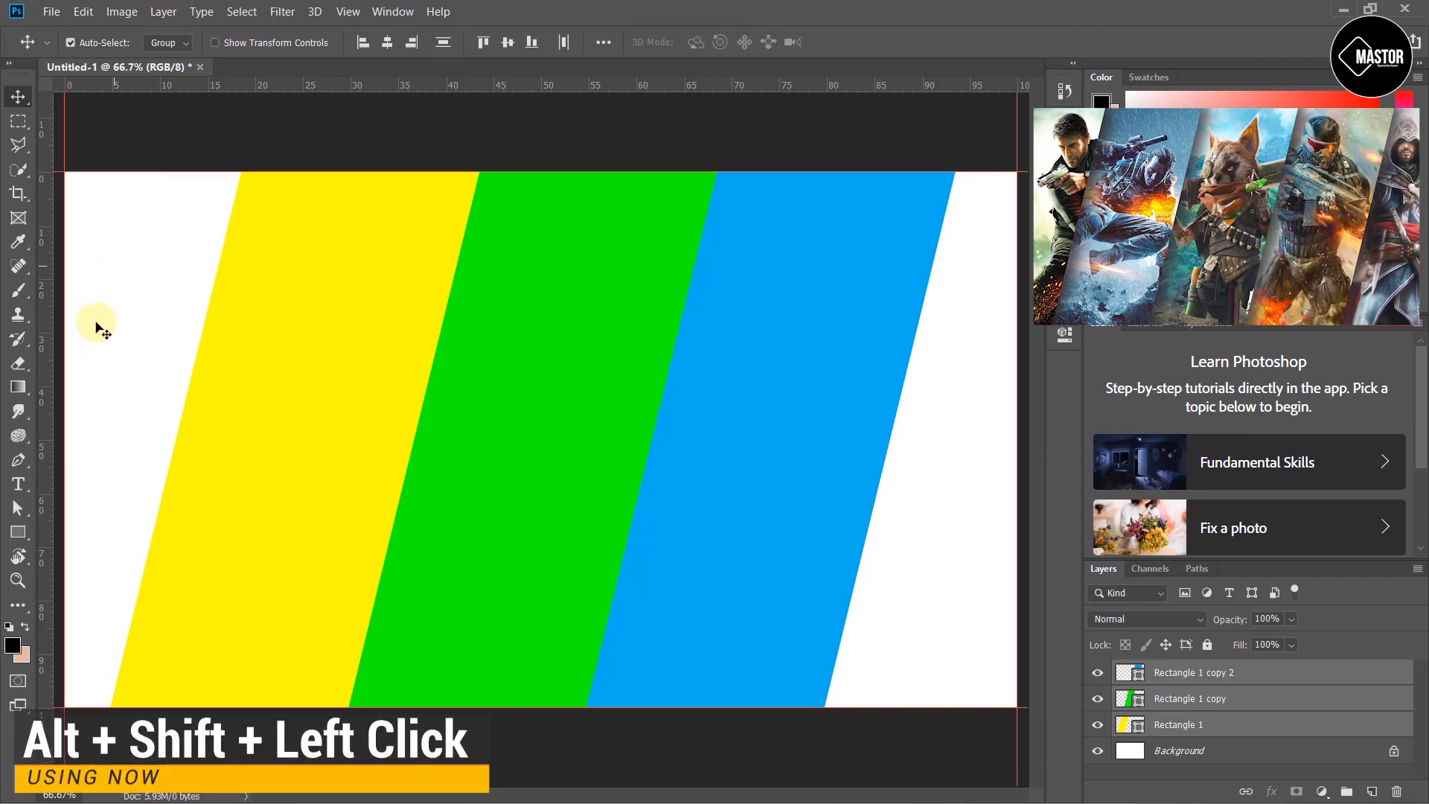
# - Duplicate the yellow stripe to the left edge of the canvas and fill the copy with light periwinkle blue
pyautogui.click(316, 396)
pyautogui.moveTo(310, 389); pyautogui.dragTo(56, 348)
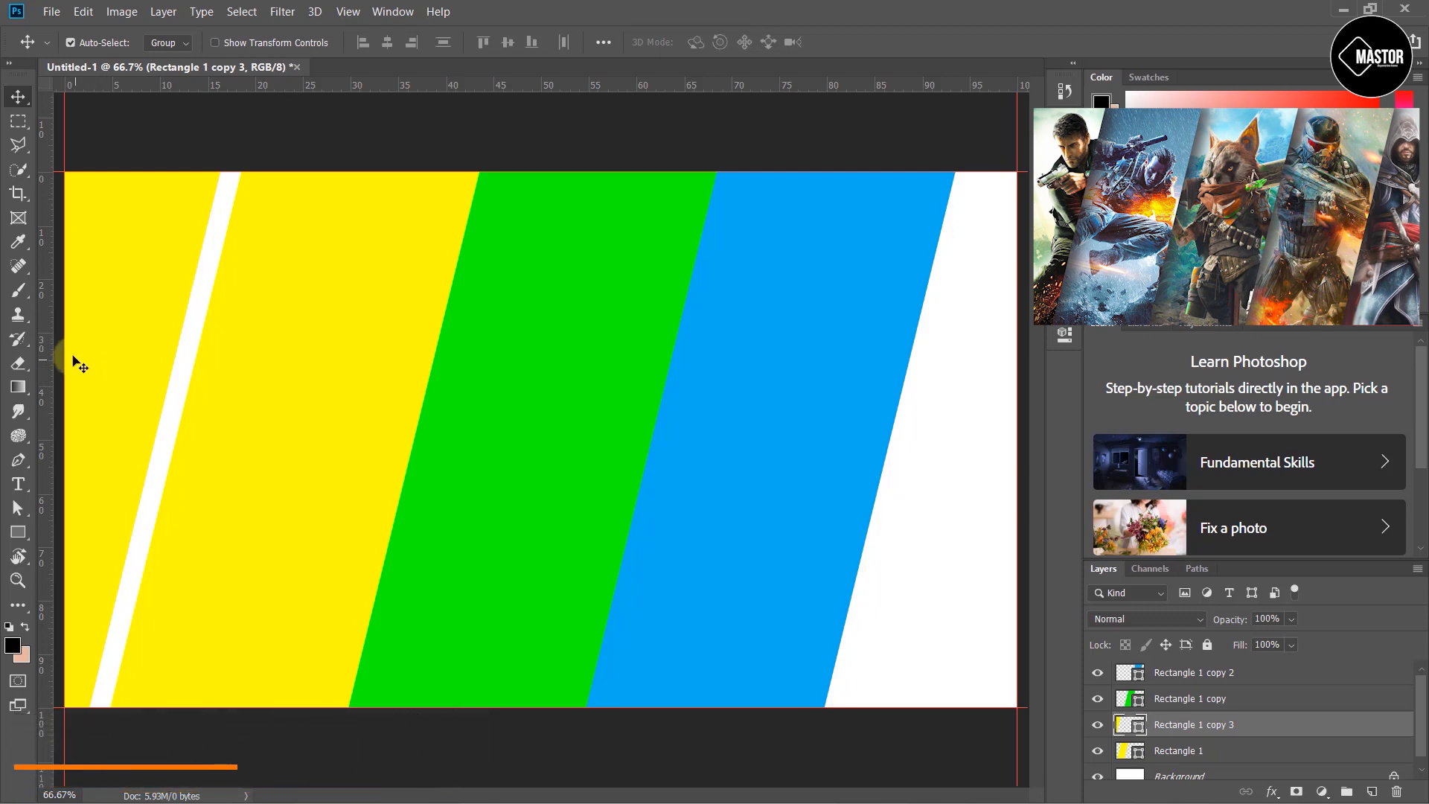
pyautogui.press('u')
pyautogui.click(167, 42)
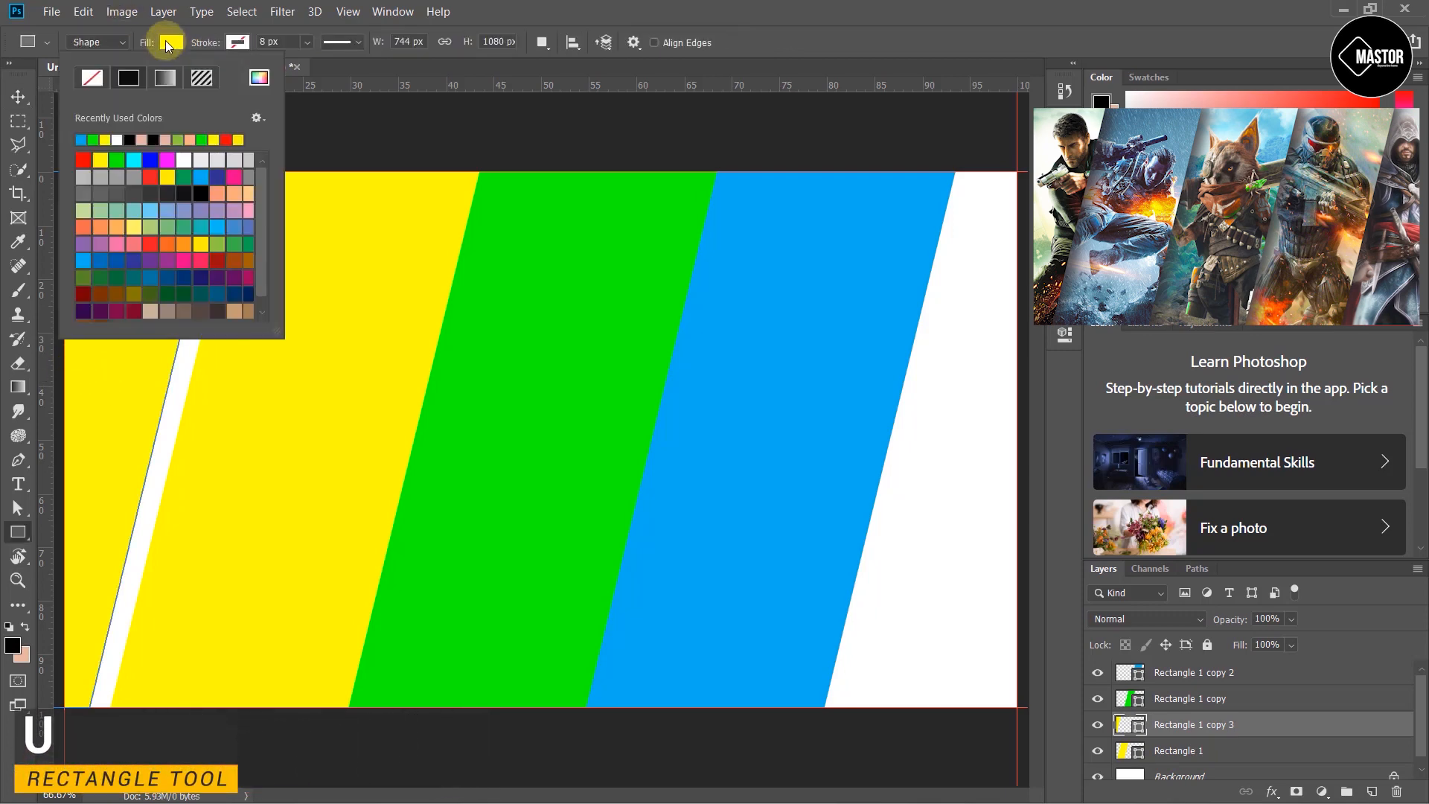
pyautogui.click(183, 210)
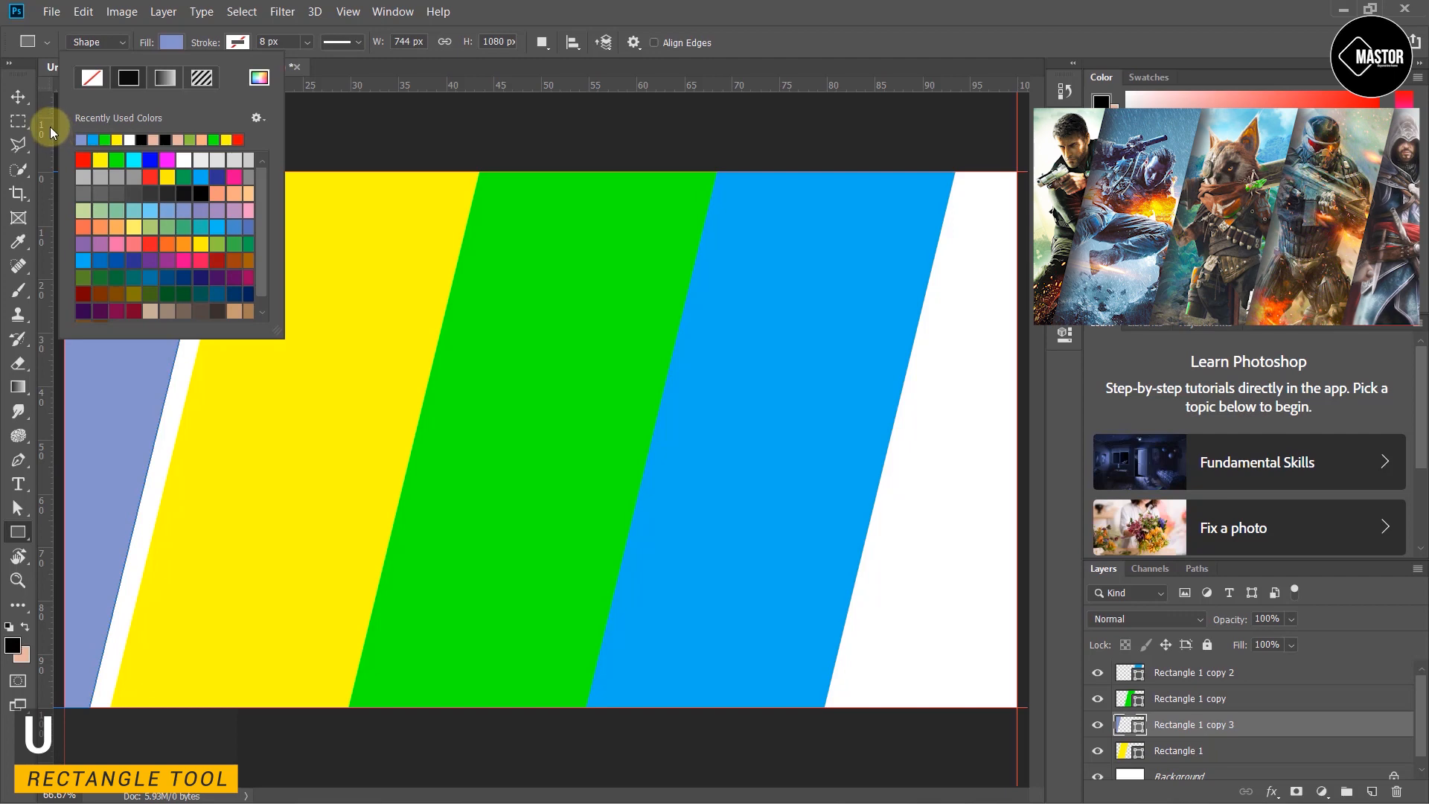
pyautogui.click(14, 97)
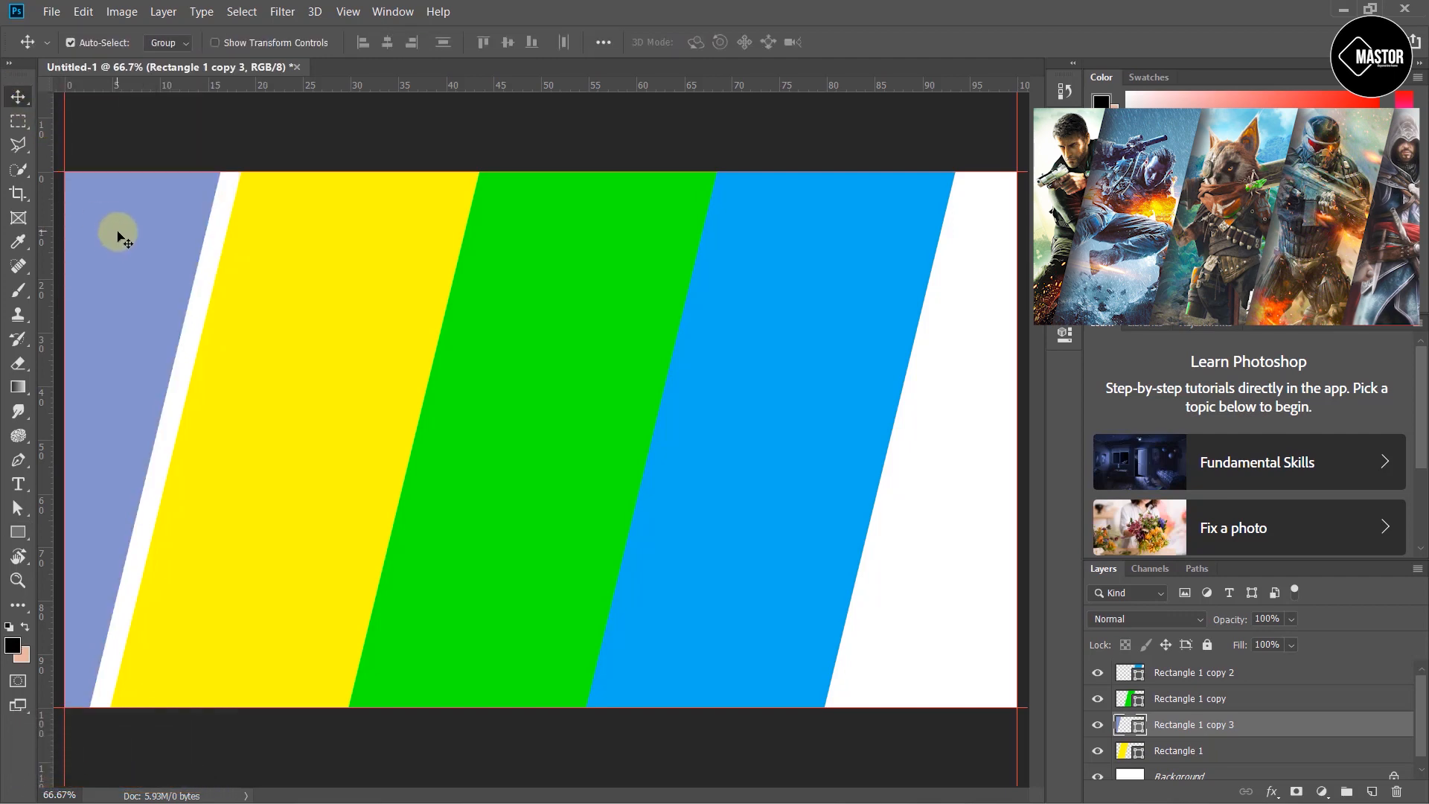
# - Nudge the periwinkle stripe right until it meets the yellow stripe with no gap
pyautogui.press('Right')
pyautogui.press('Right')
pyautogui.press('Right')
pyautogui.press('Right')
pyautogui.press('Right')
pyautogui.press('Right')
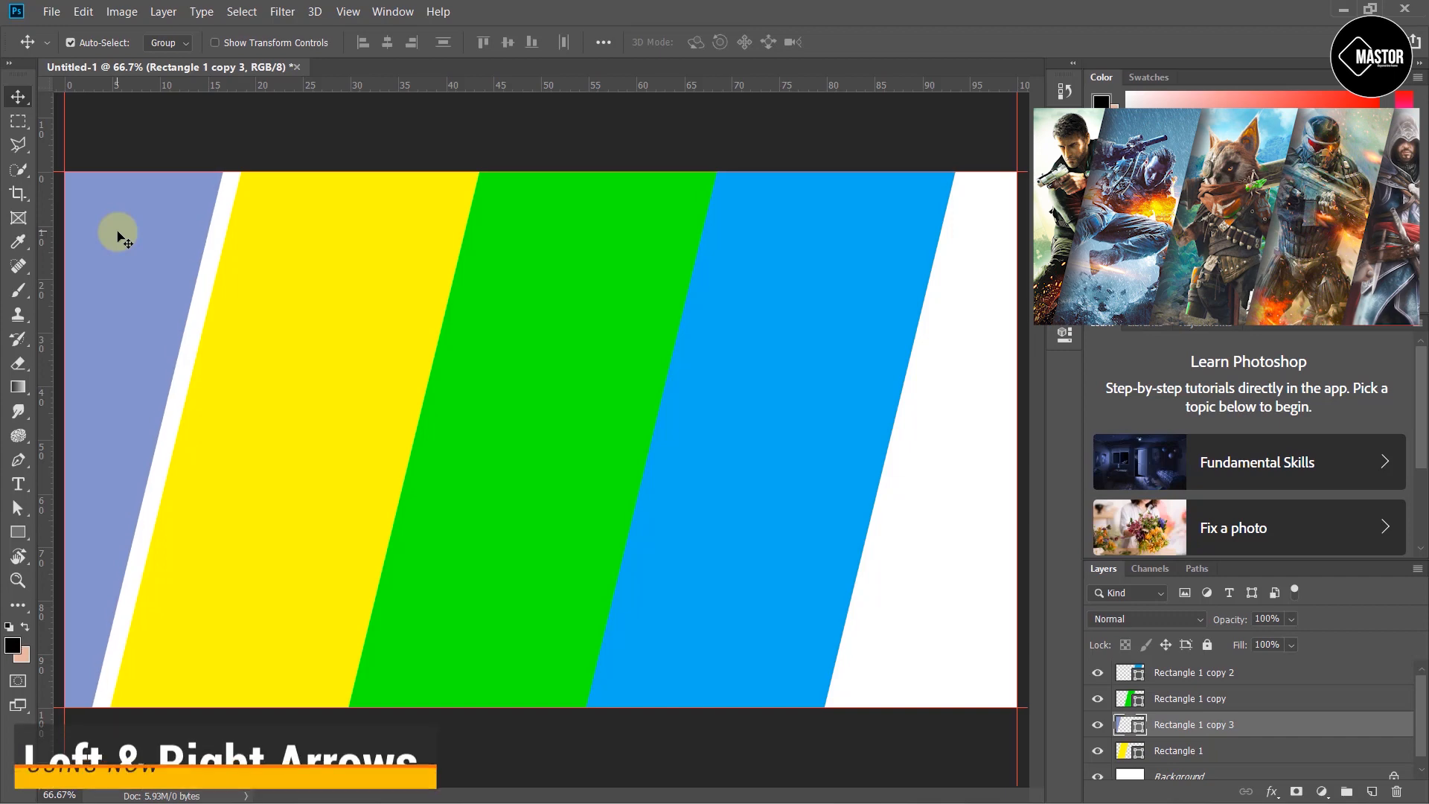
pyautogui.press('Right')
pyautogui.press('Right')
pyautogui.press('Right')
pyautogui.press('Right')
pyautogui.press('Right')
pyautogui.press('Right')
pyautogui.press('Right')
pyautogui.press('Right')
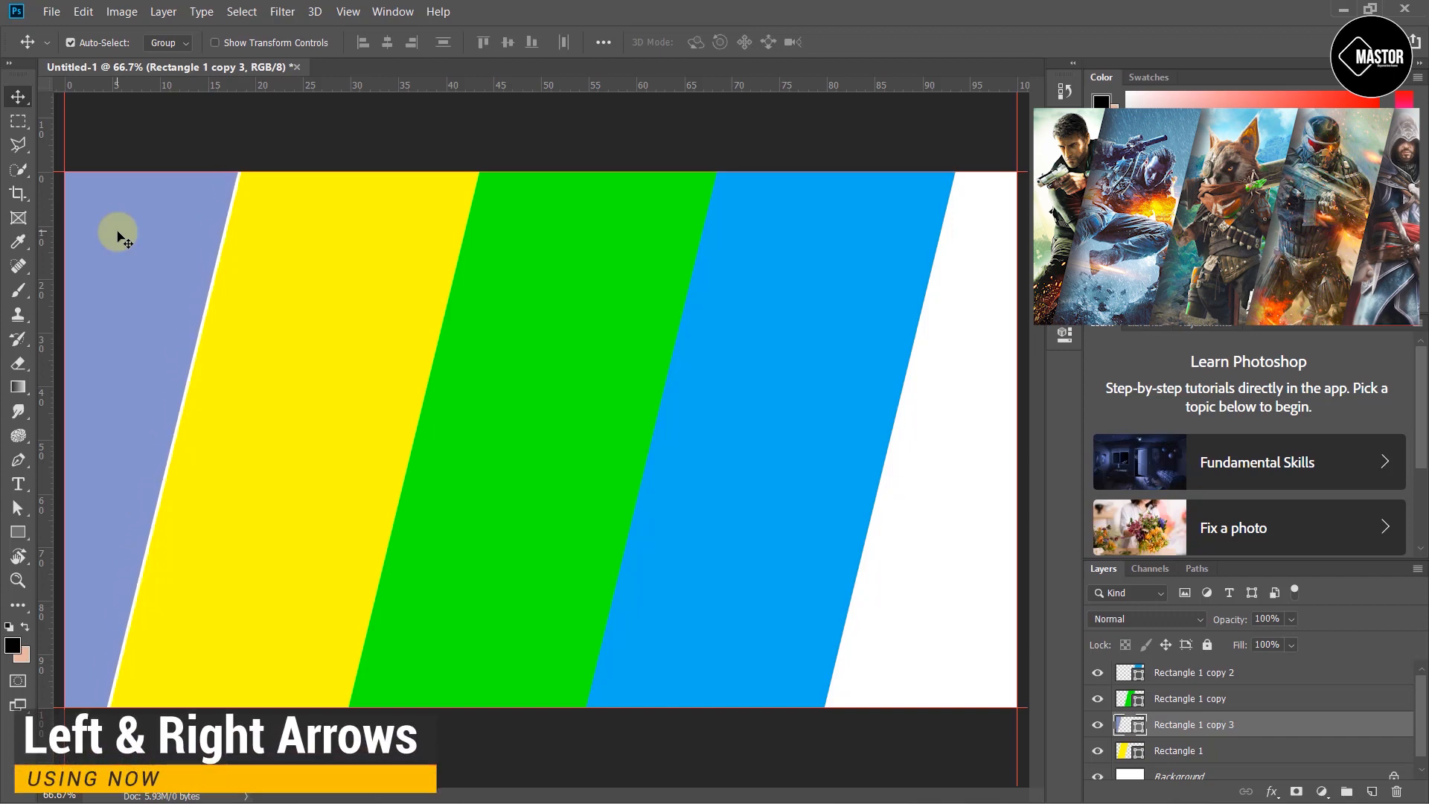
pyautogui.press('Right')
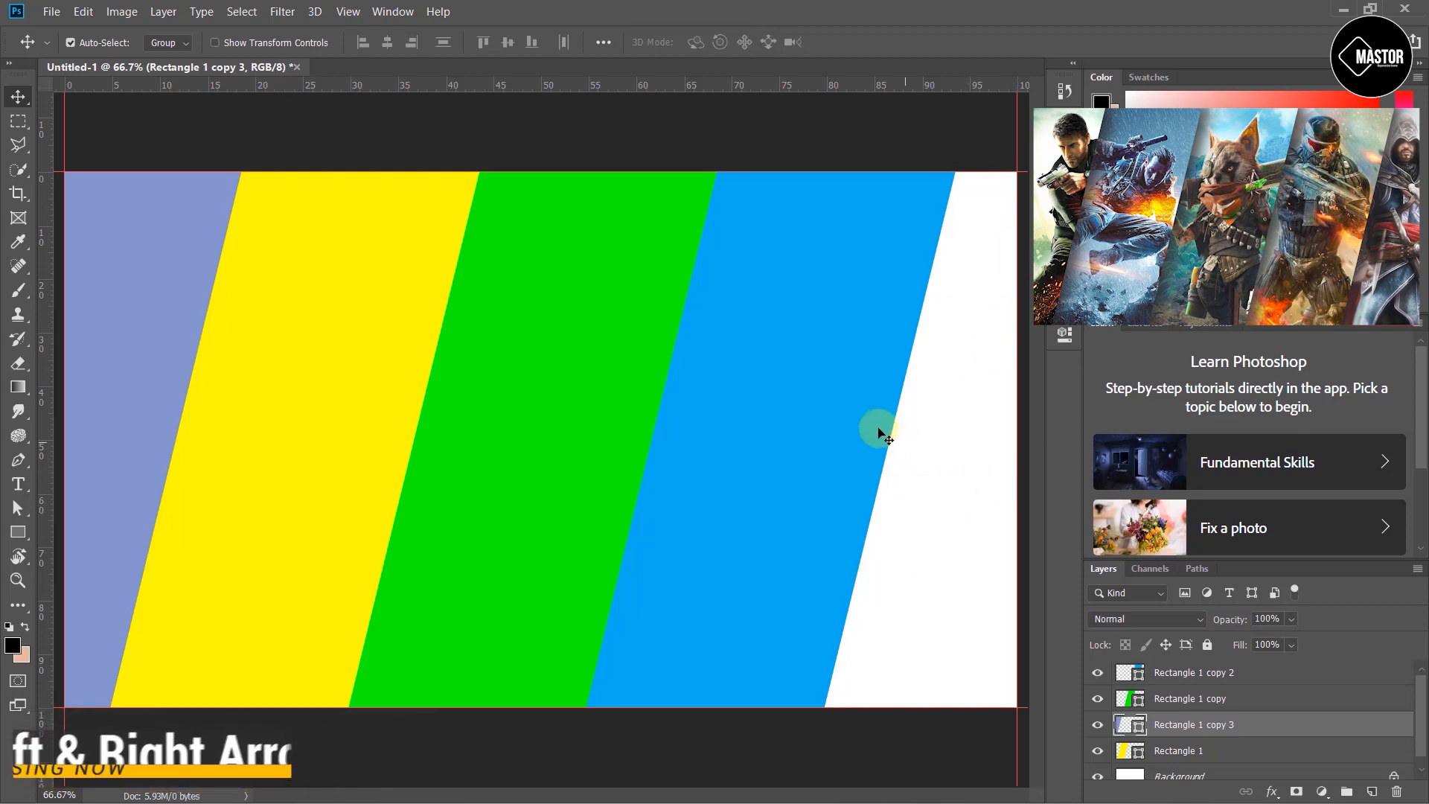
# - Duplicate the blue stripe to its right and change the copy's fill color to red
pyautogui.moveTo(878, 429); pyautogui.dragTo(948, 433)
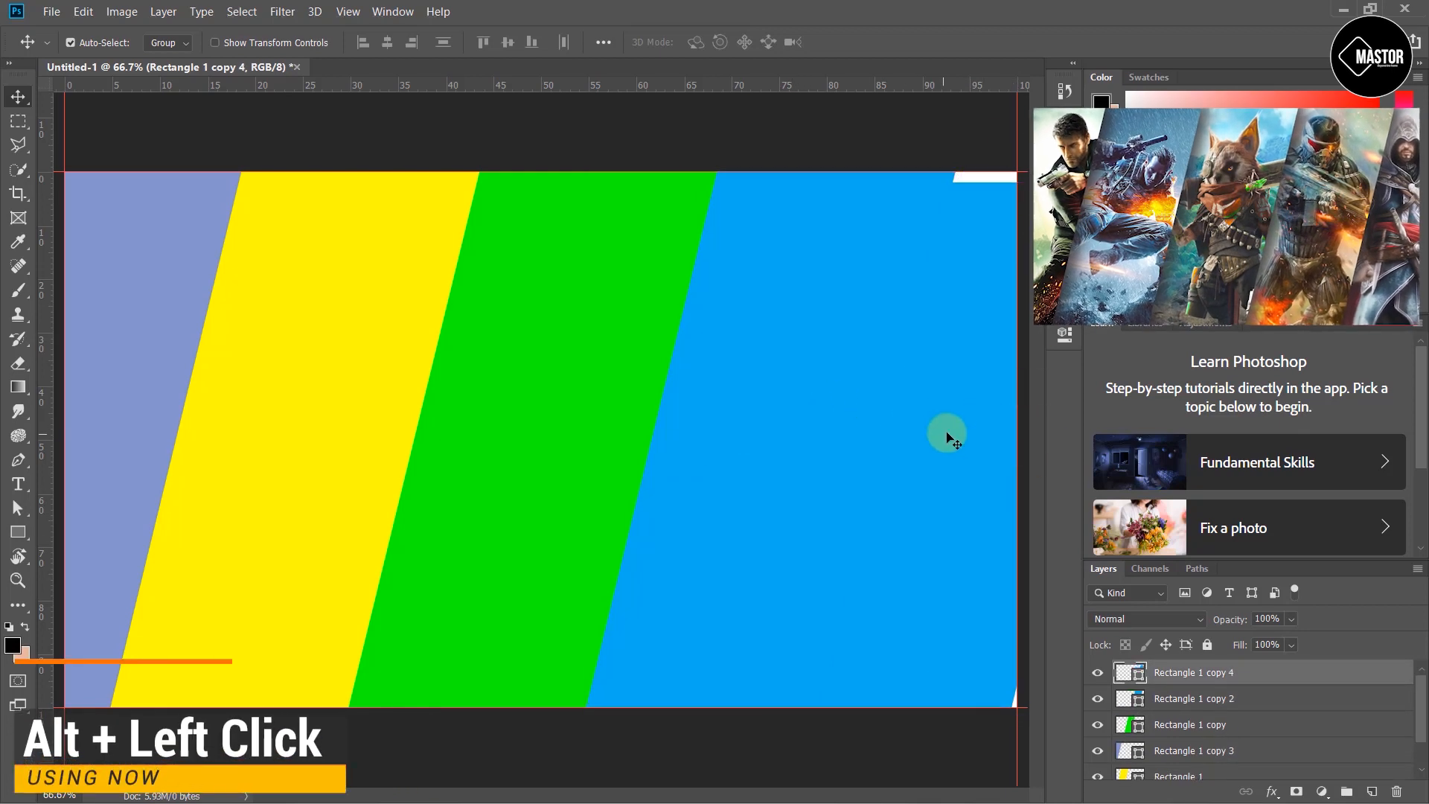
pyautogui.press('u')
pyautogui.click(171, 42)
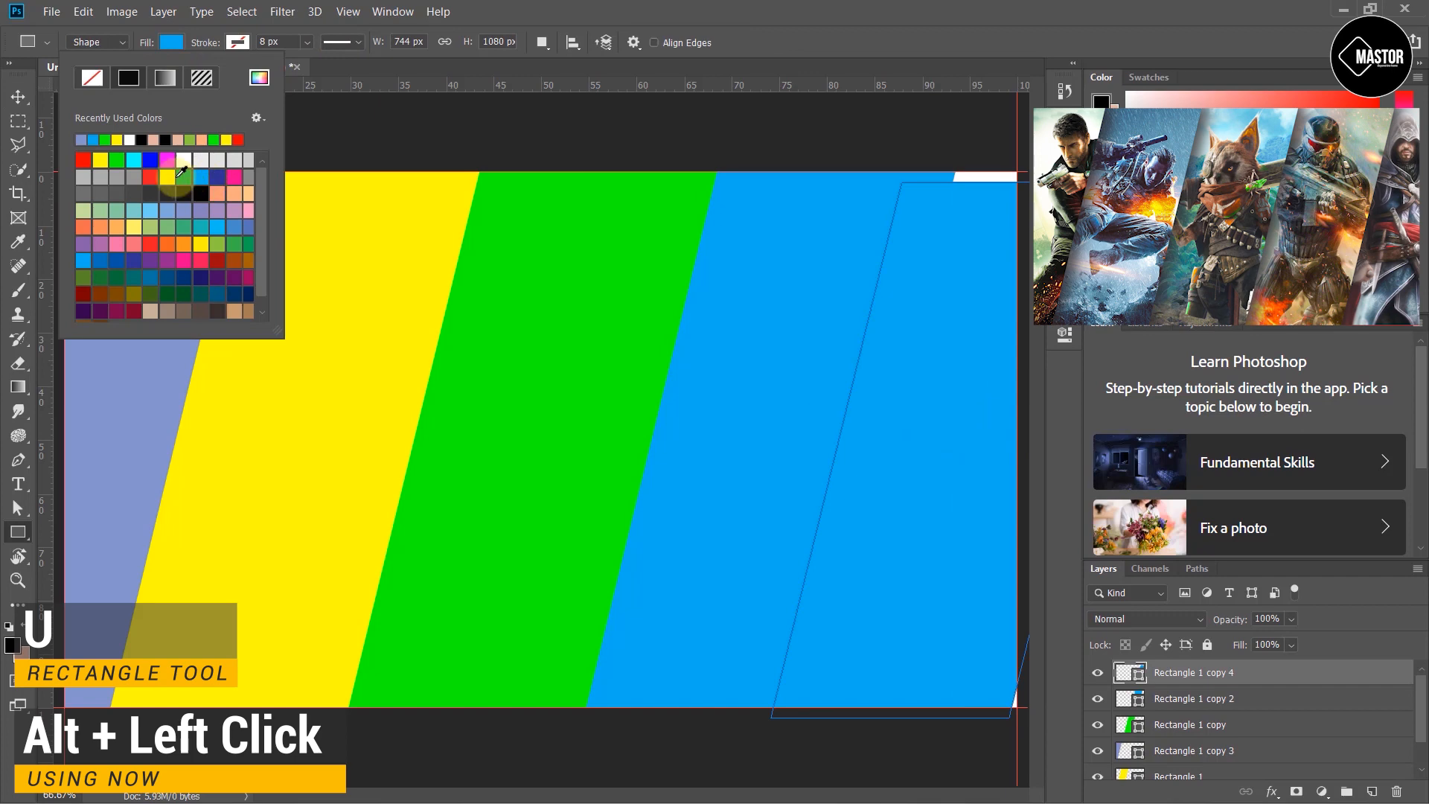
pyautogui.click(151, 176)
pyautogui.click(18, 96)
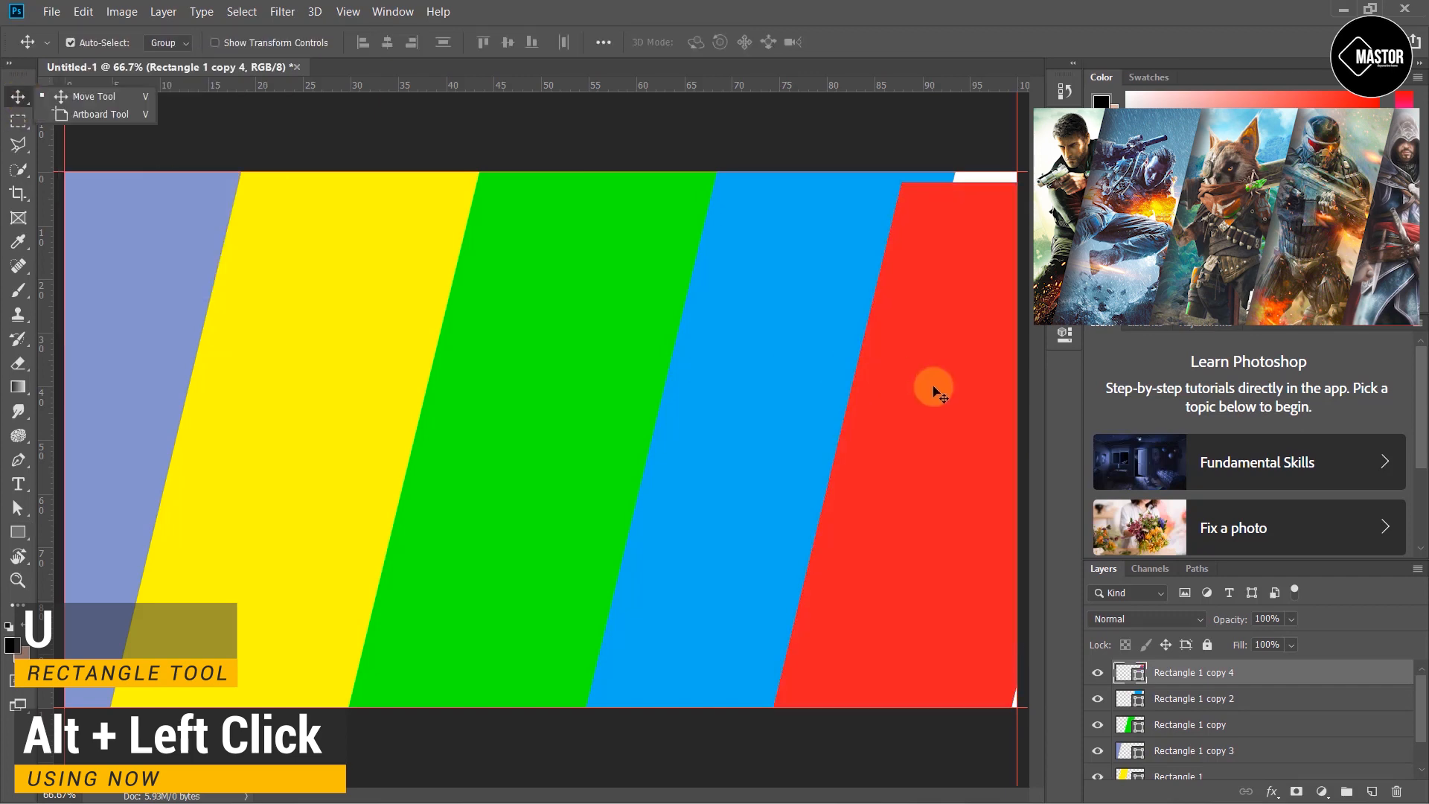
# - Position the red stripe at the canvas's right edge, flush against the blue stripe
pyautogui.moveTo(933, 387); pyautogui.dragTo(931, 376)
pyautogui.press('Right')
pyautogui.press('Right')
pyautogui.press('Right')
pyautogui.press('Right')
pyautogui.press('Right')
pyautogui.press('Right')
pyautogui.press('Right')
pyautogui.press('Right')
pyautogui.press('Right')
pyautogui.press('Right')
pyautogui.press('Right')
pyautogui.press('Right')
pyautogui.press('Right')
pyautogui.press('Right')
pyautogui.press('Right')
pyautogui.press('Right')
pyautogui.press('Right')
pyautogui.press('Right')
pyautogui.press('Right')
pyautogui.press('Right')
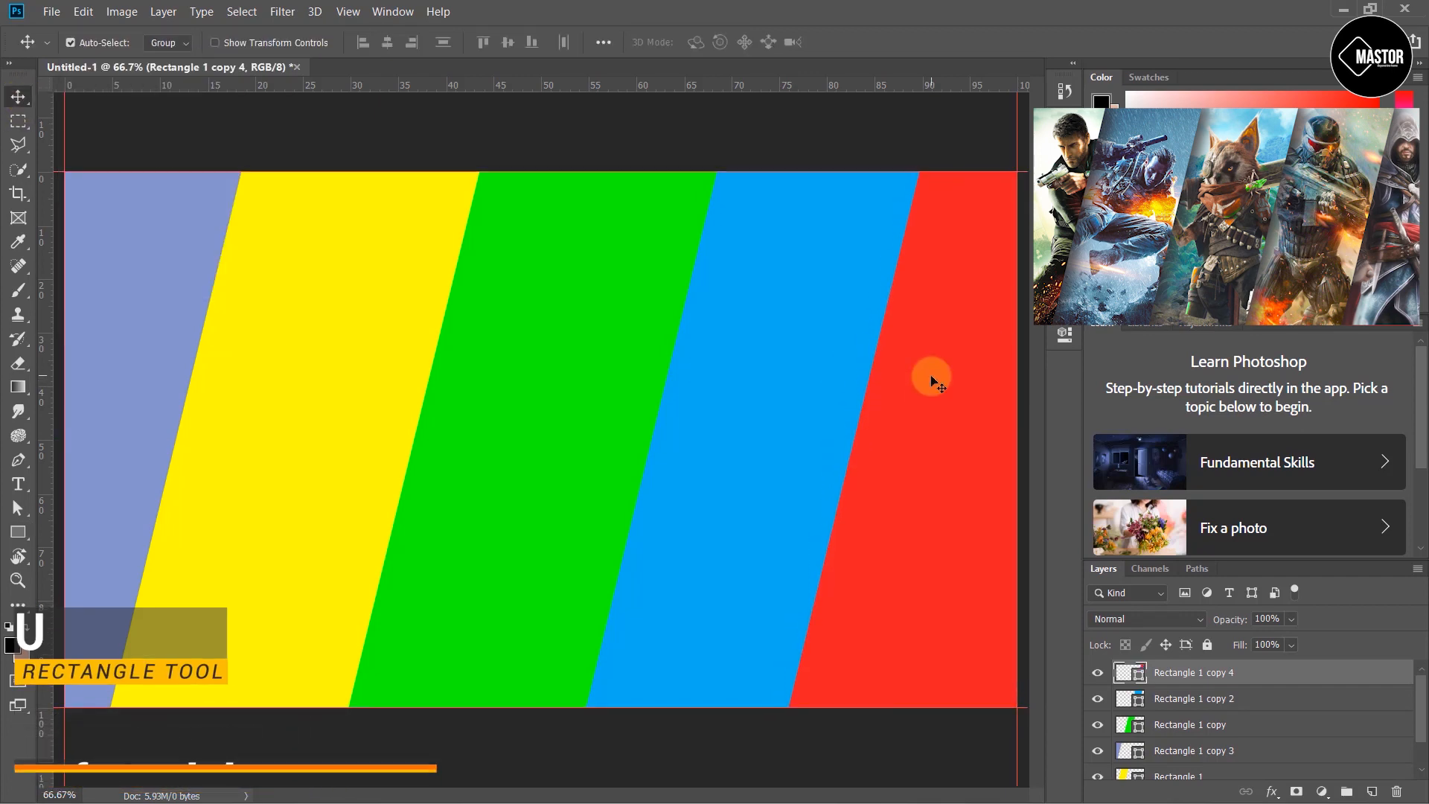
pyautogui.moveTo(931, 386); pyautogui.dragTo(972, 393)
pyautogui.press('Left')
pyautogui.press('Left')
pyautogui.press('Left')
pyautogui.press('Left')
pyautogui.press('Left')
pyautogui.press('Left')
pyautogui.press('Left')
pyautogui.press('Left')
pyautogui.press('Left')
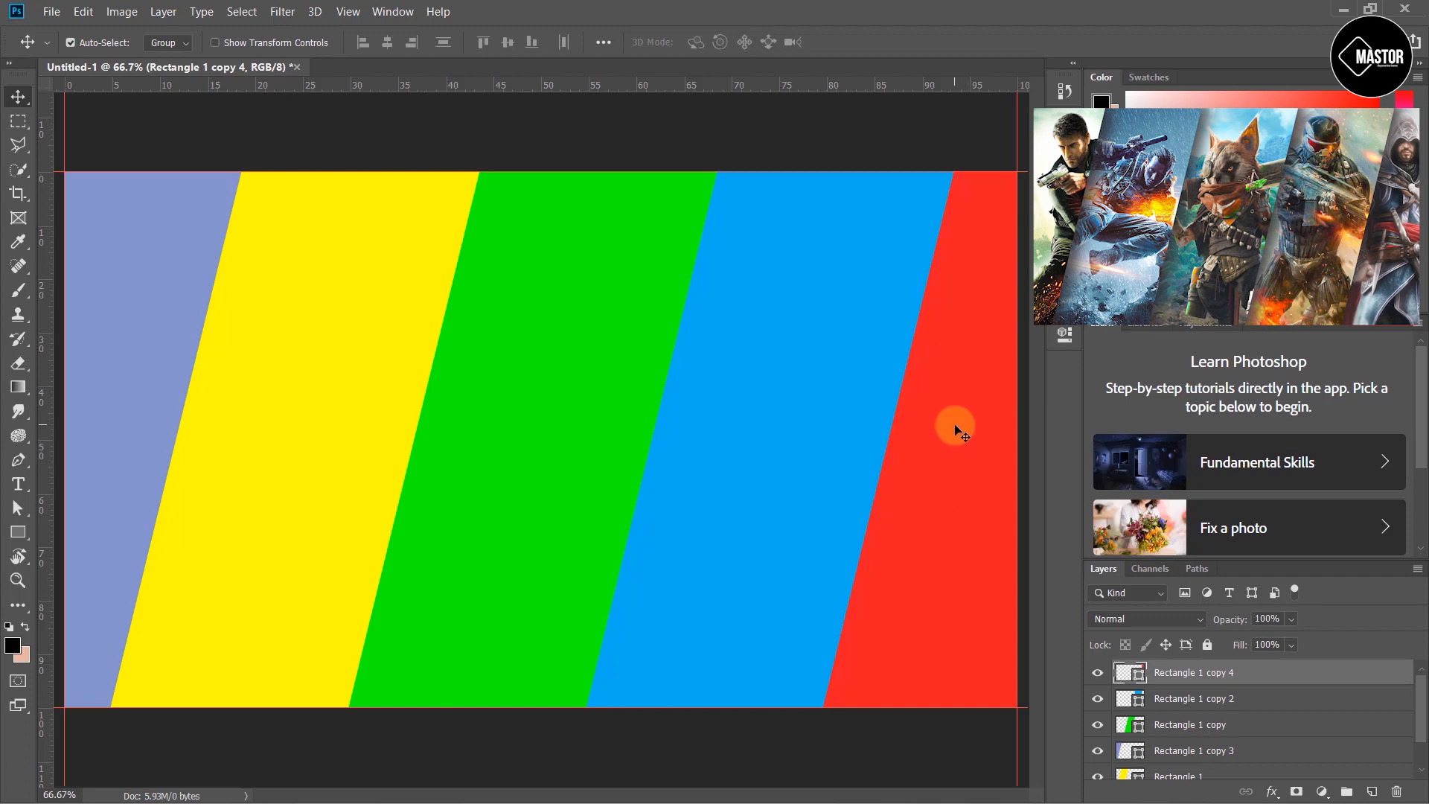
# - Bring each stripe to the front in turn from red to periwinkle, so stripes further left stack on top
pyautogui.hotkey('ctrl', 'shift', ']')
pyautogui.click(783, 383)
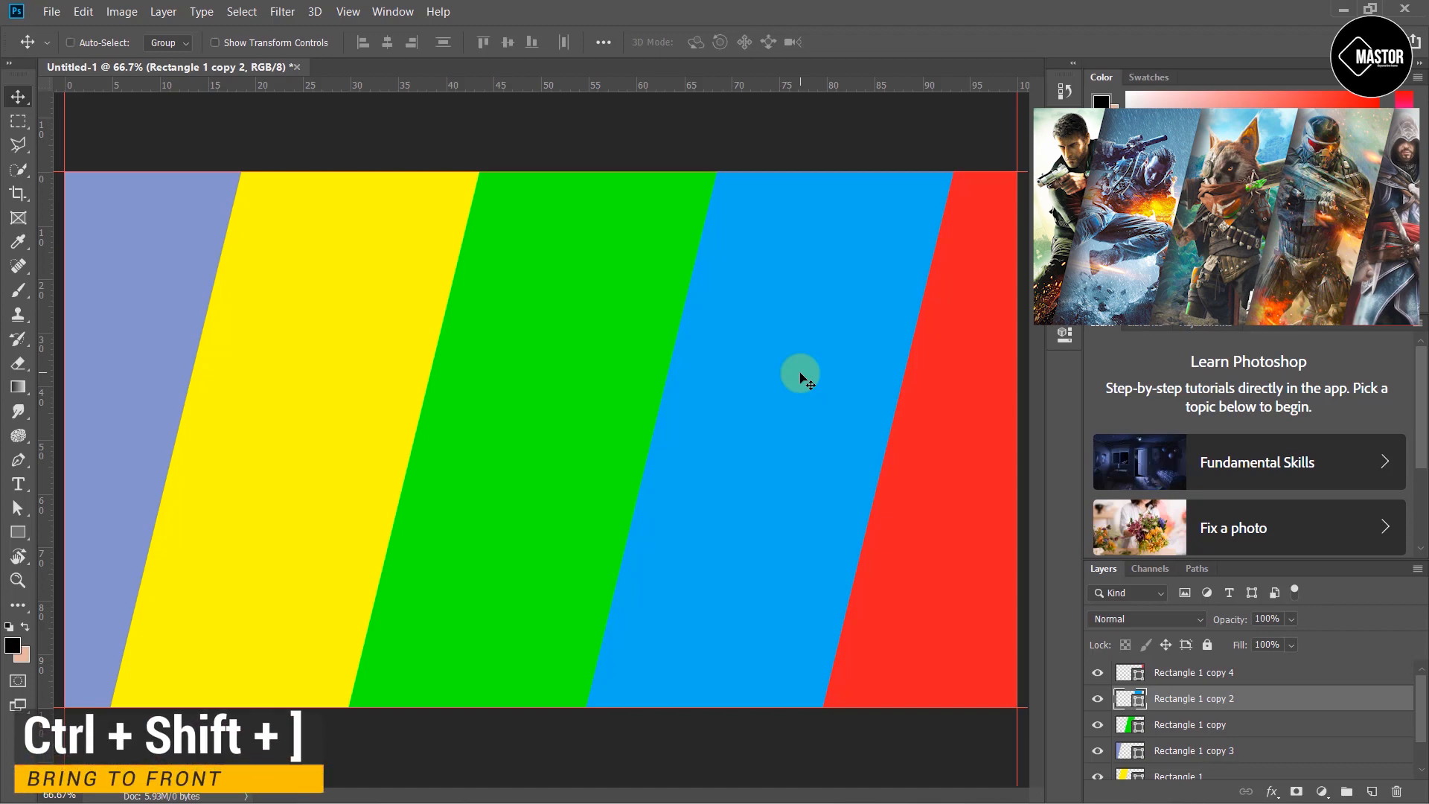
pyautogui.hotkey('ctrl', 'shift', ']')
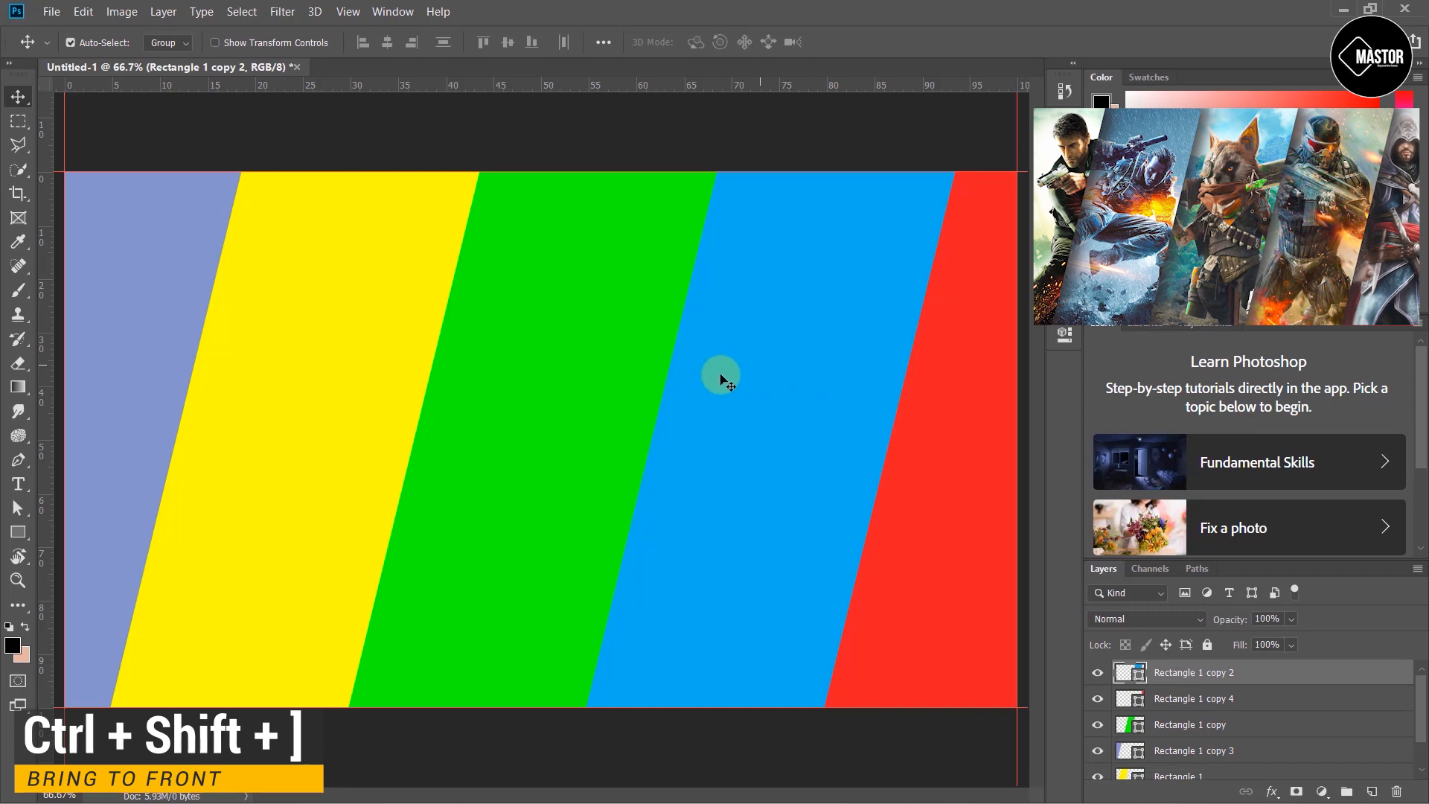
pyautogui.click(581, 369)
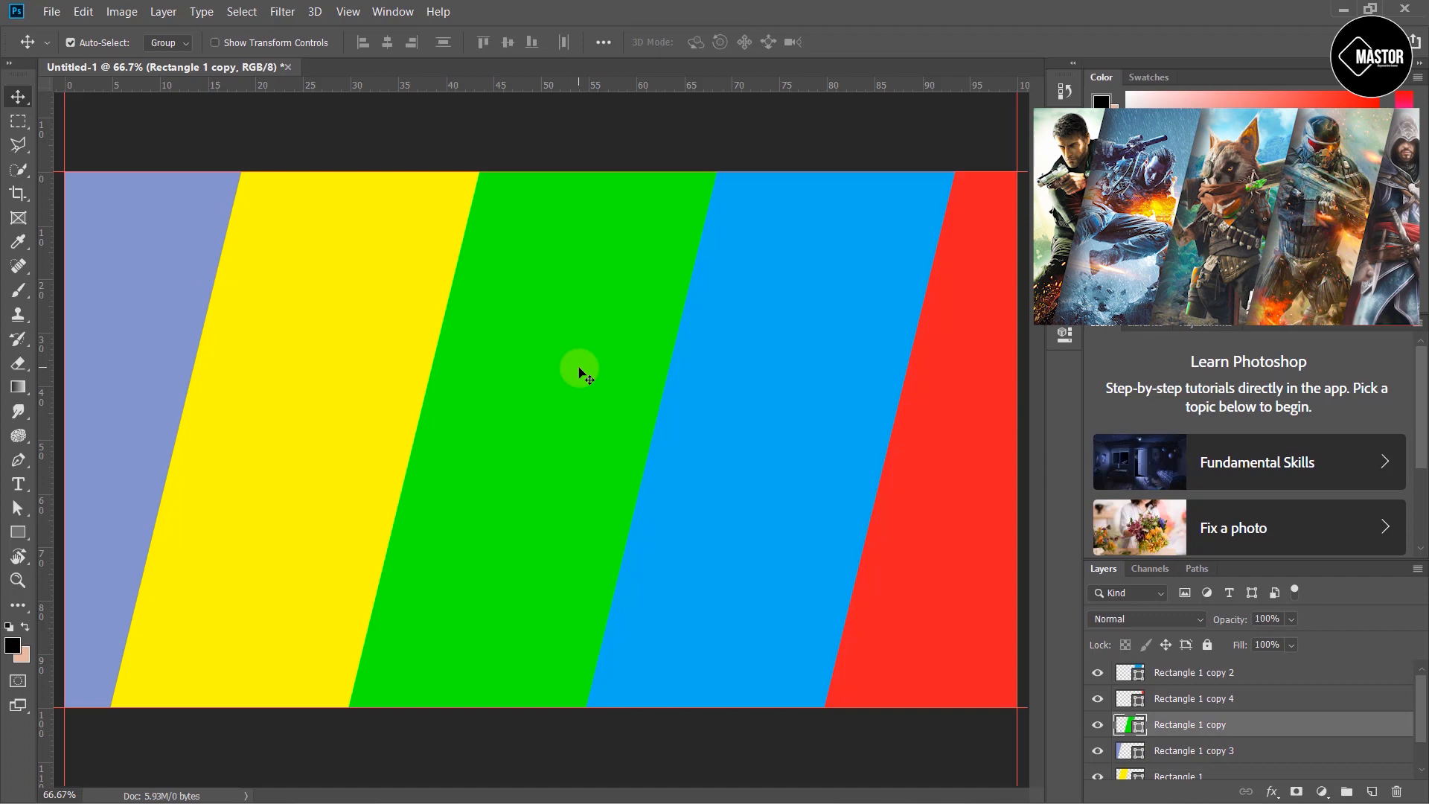
pyautogui.hotkey('ctrl', 'shift', ']')
pyautogui.click(397, 341)
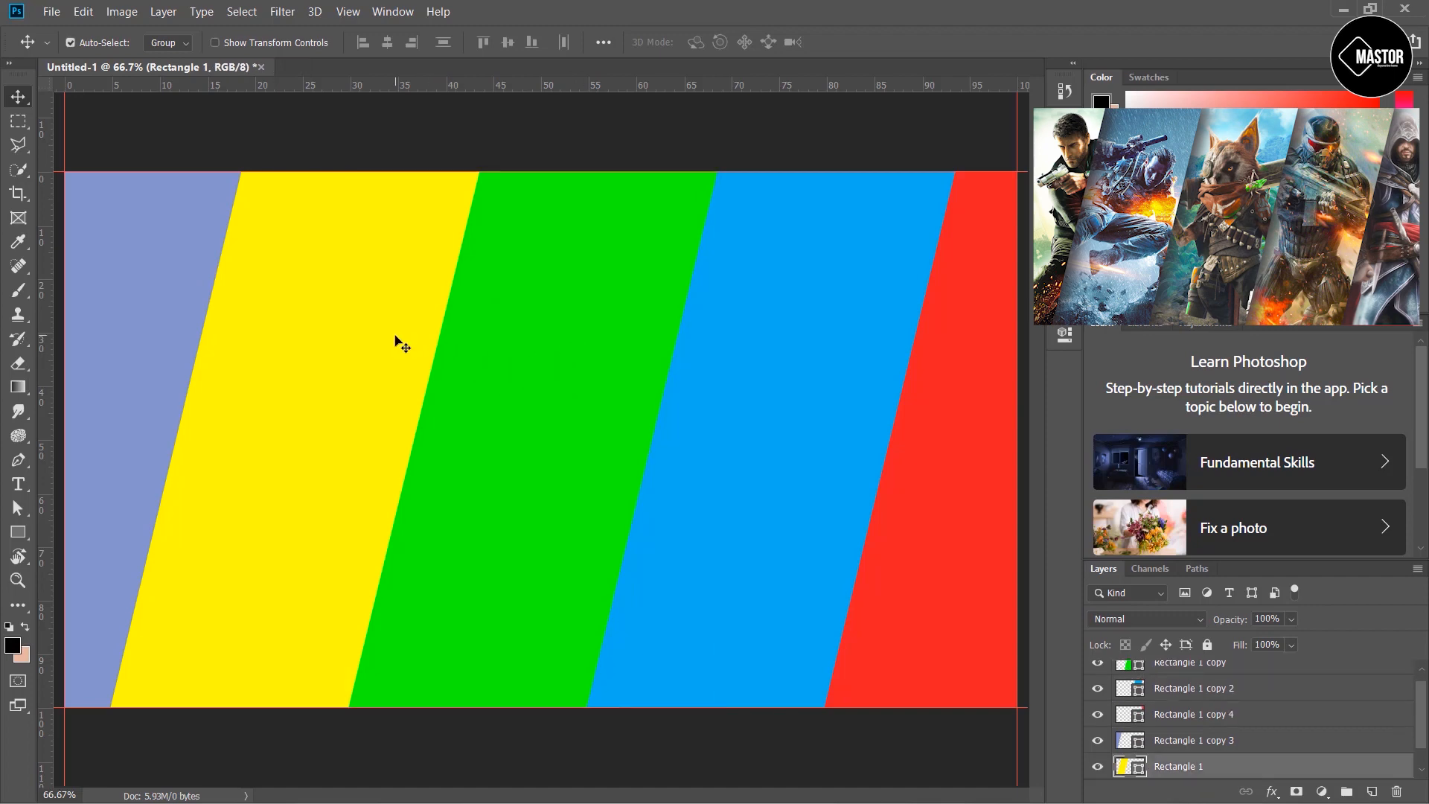
pyautogui.hotkey('ctrl', 'shift', ']')
pyautogui.click(151, 320)
pyautogui.hotkey('ctrl', 'shift', ']')
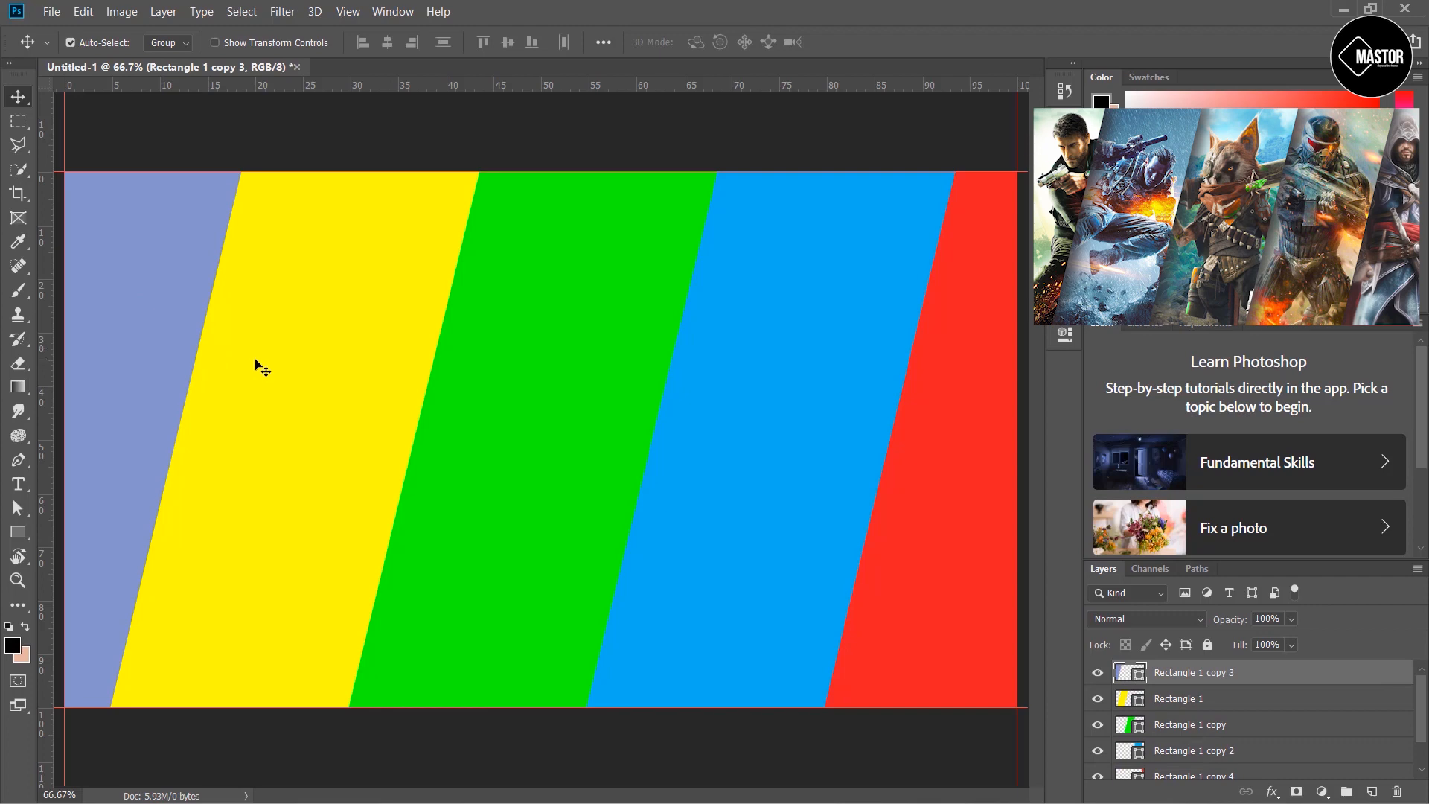
# - Open the Layer Style dialog for the leftmost periwinkle stripe's layer
pyautogui.moveTo(1276, 562); pyautogui.dragTo(1276, 410)
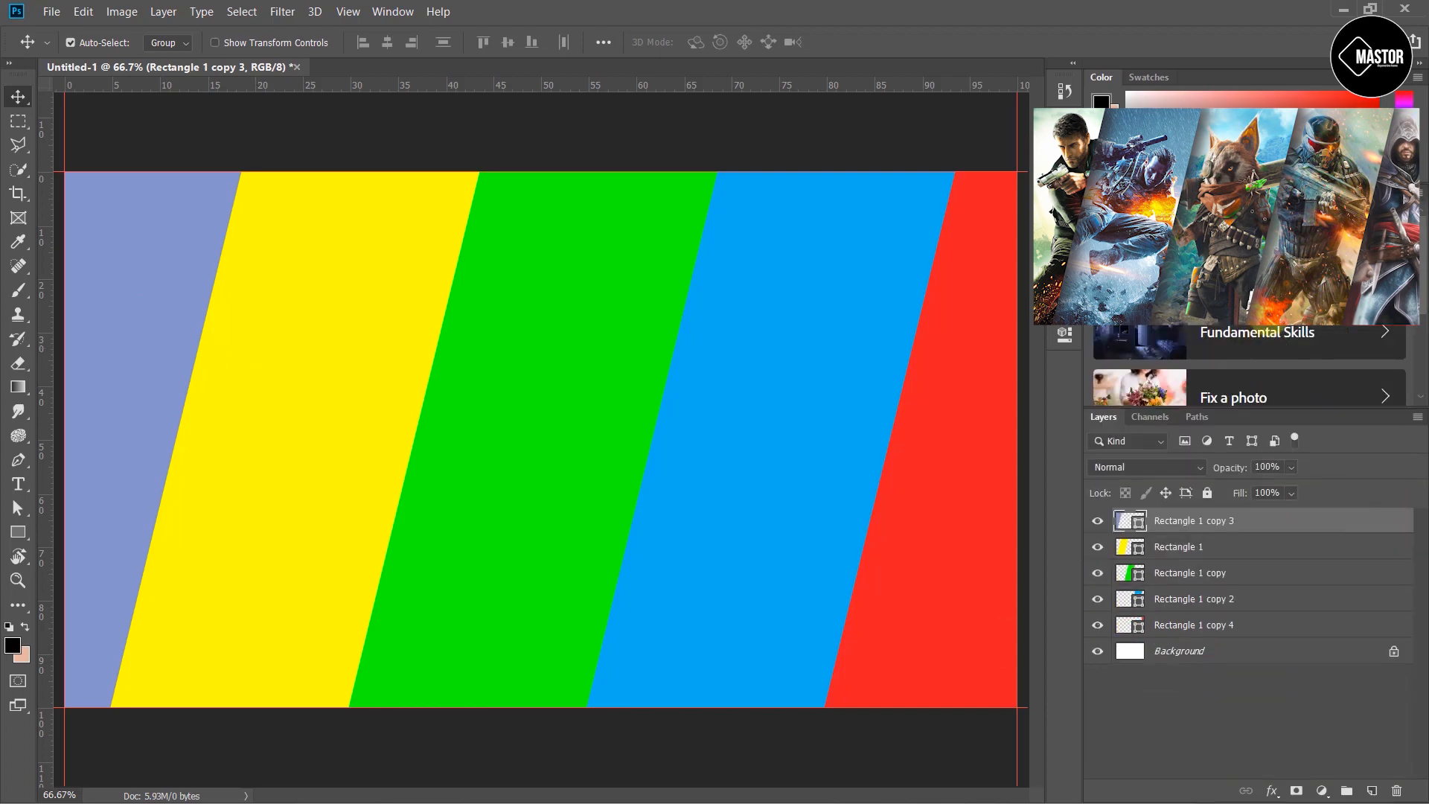
pyautogui.click(214, 254)
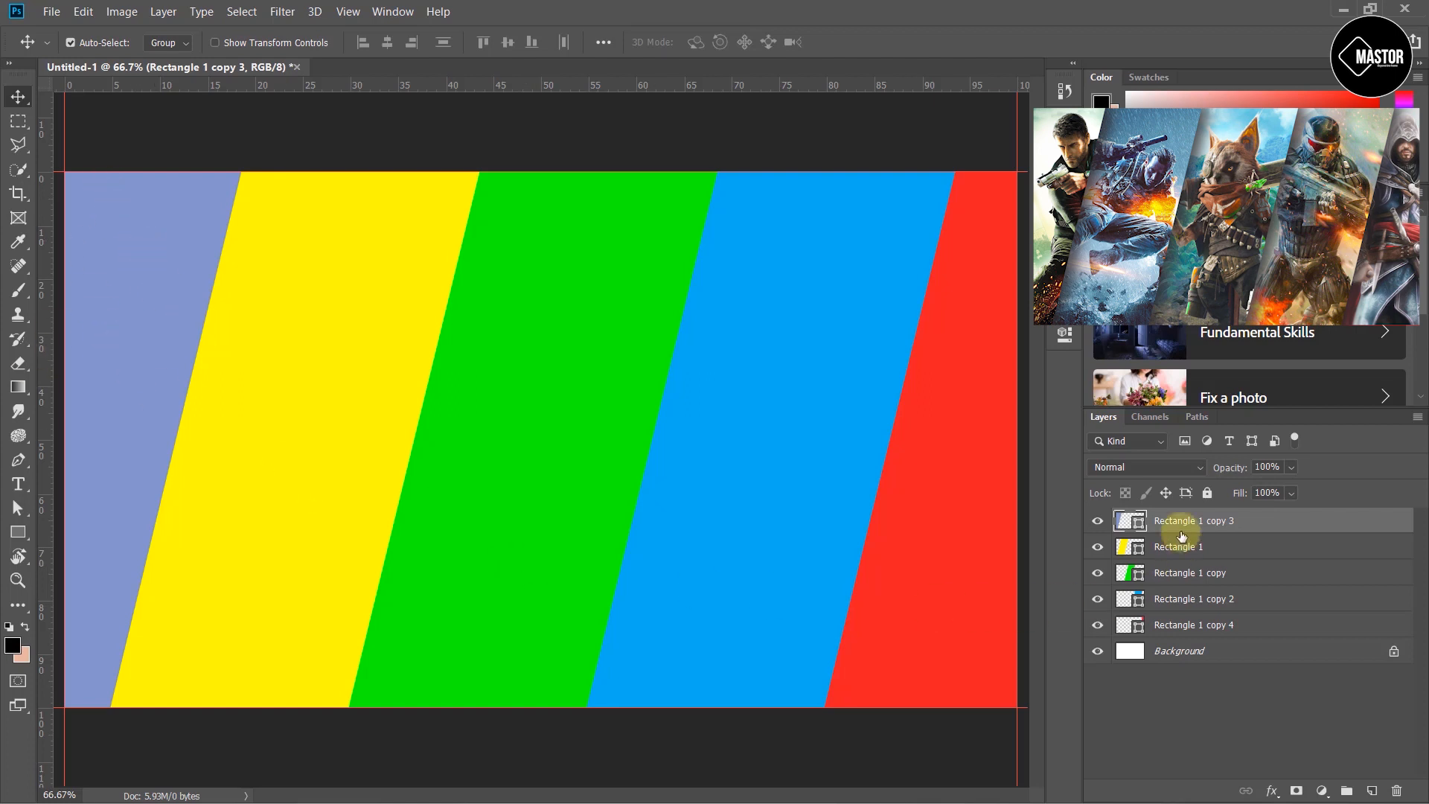
pyautogui.doubleClick(1352, 521)
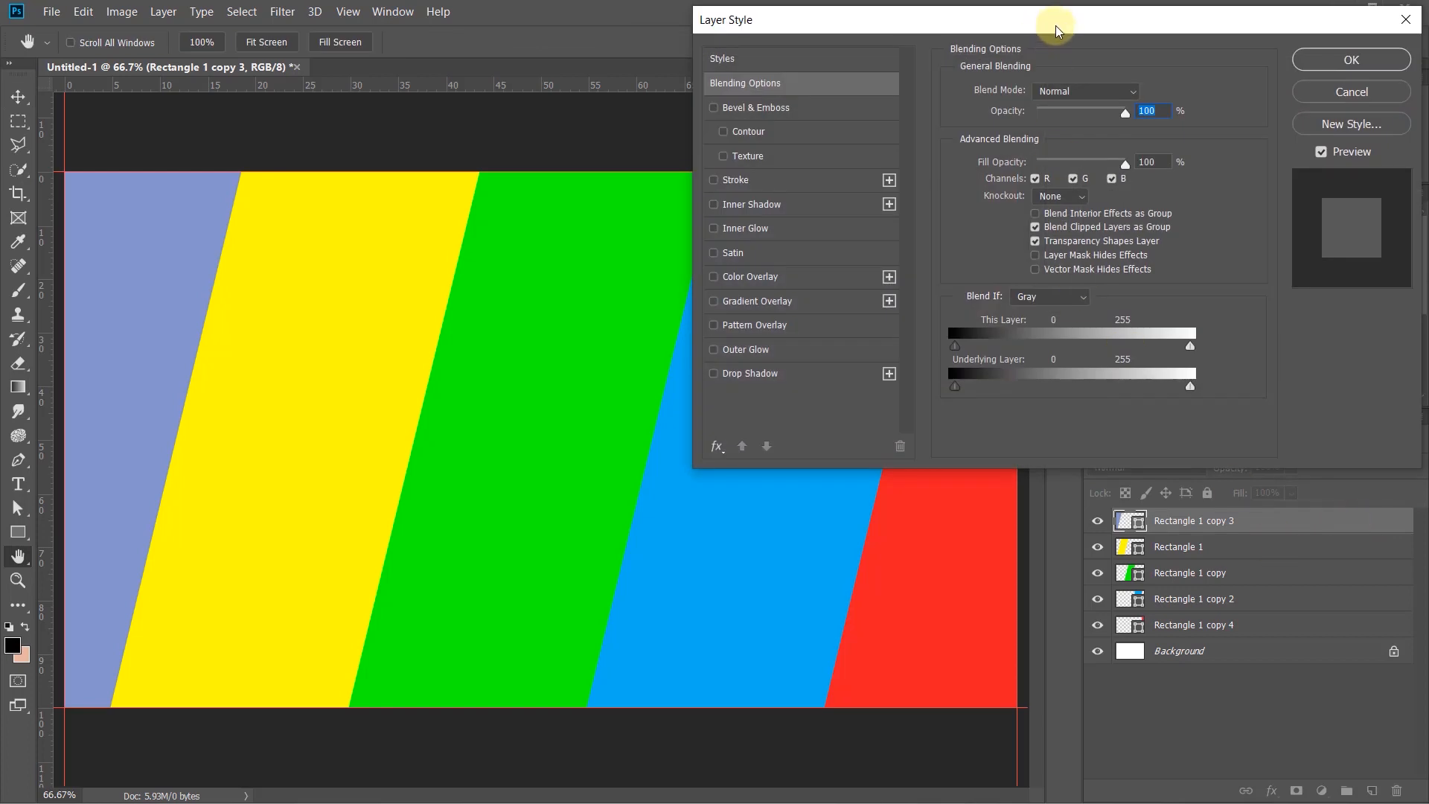
# - Add a Drop Shadow effect to the periwinkle stripe and set its blend mode to Normal
pyautogui.moveTo(1057, 30); pyautogui.dragTo(958, 63)
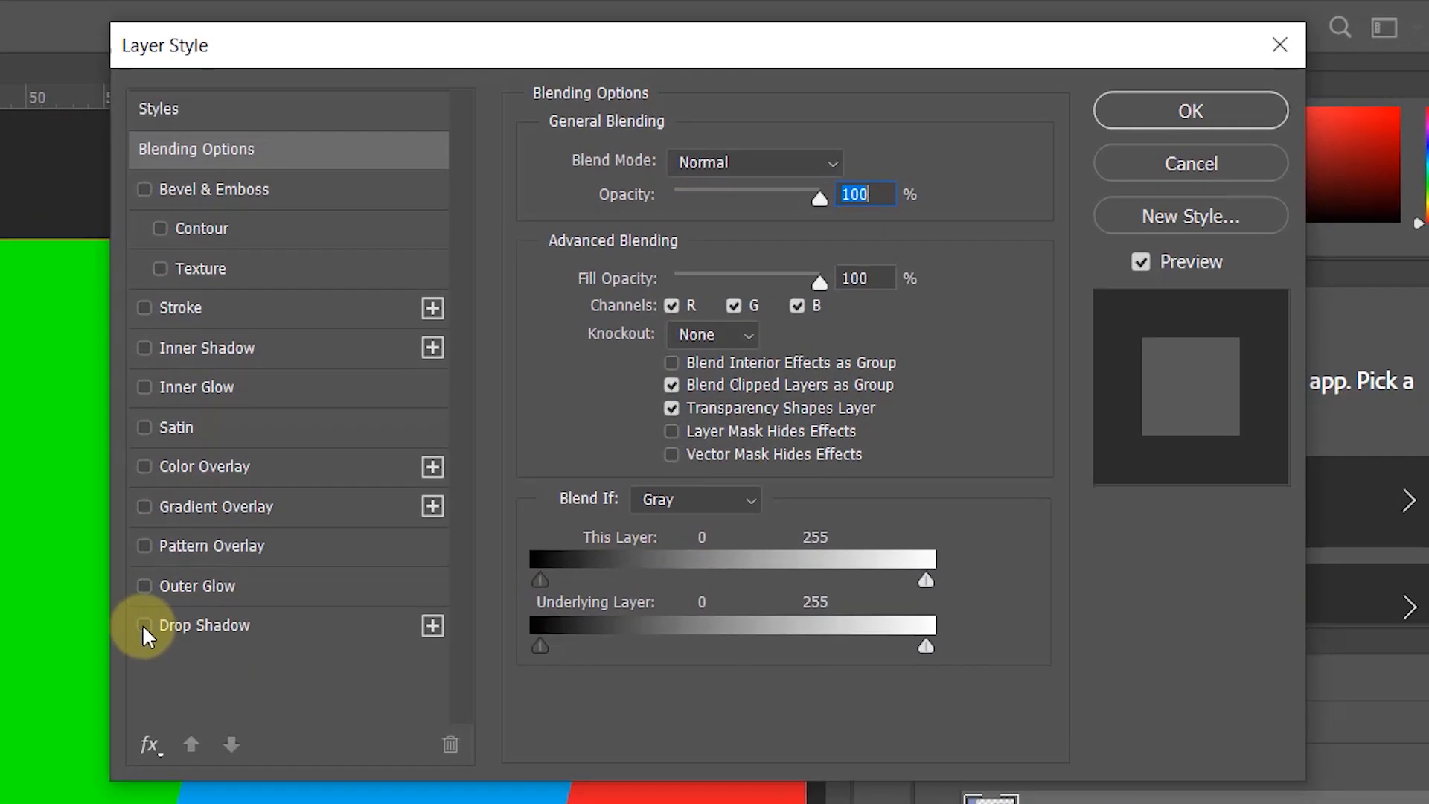
pyautogui.click(260, 622)
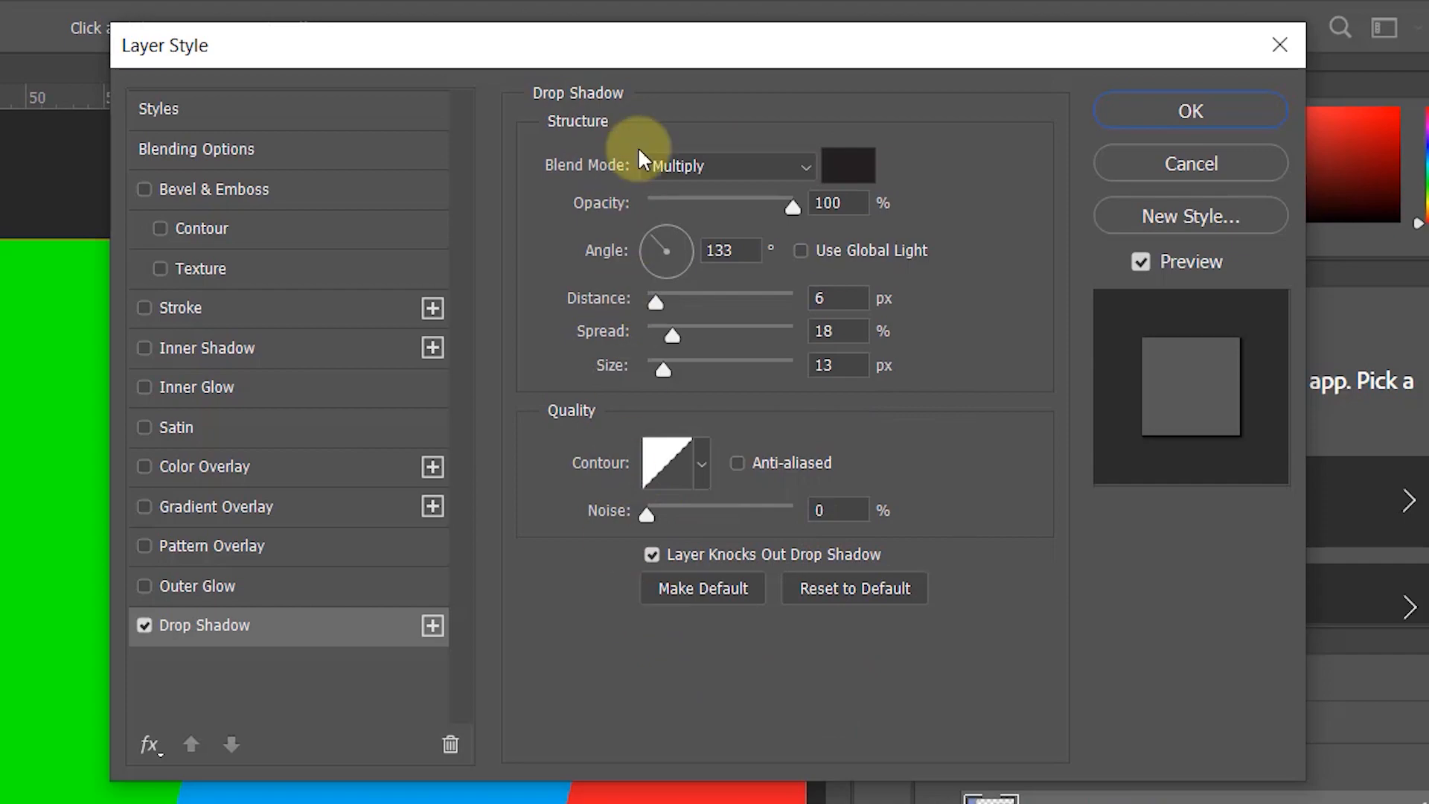
pyautogui.click(772, 162)
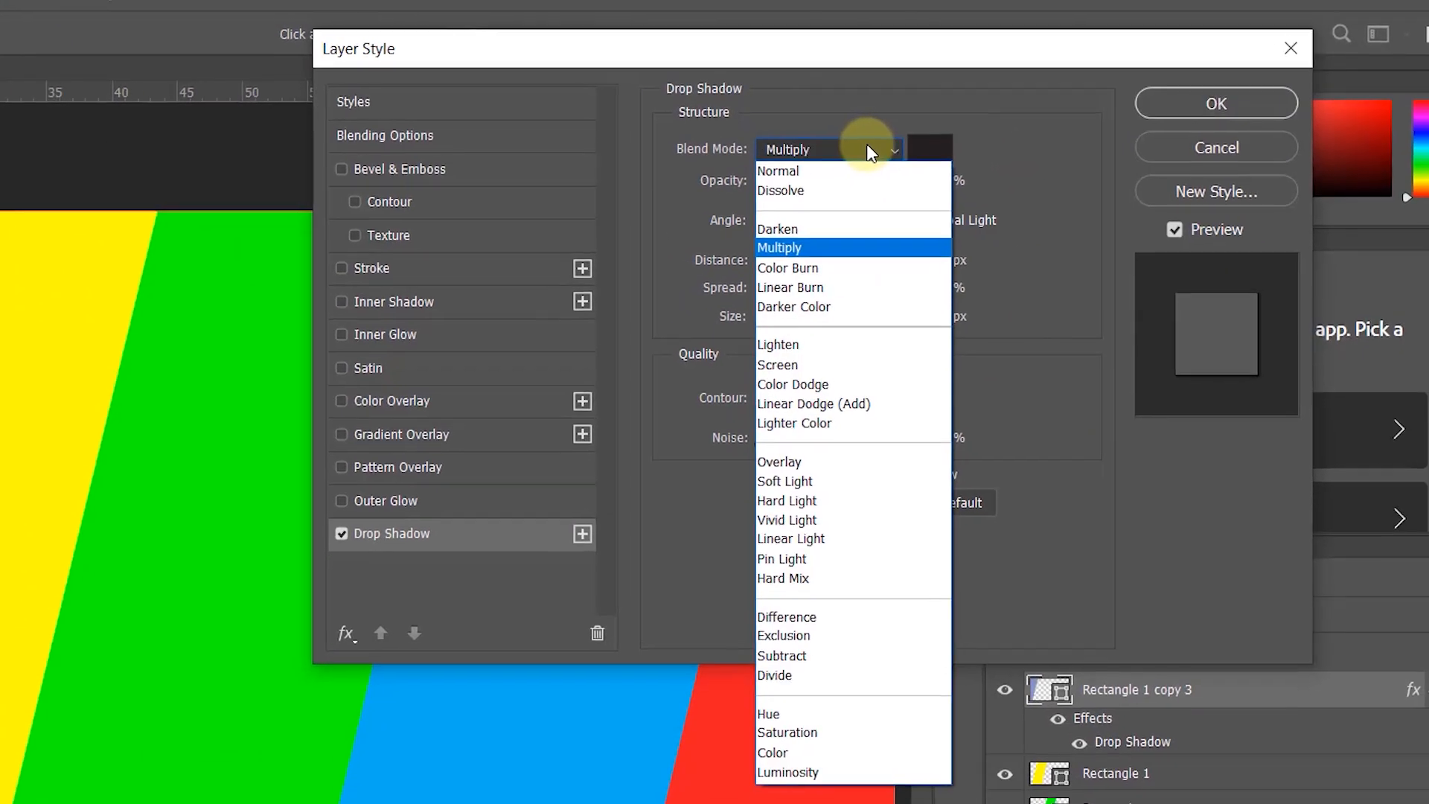
pyautogui.click(867, 171)
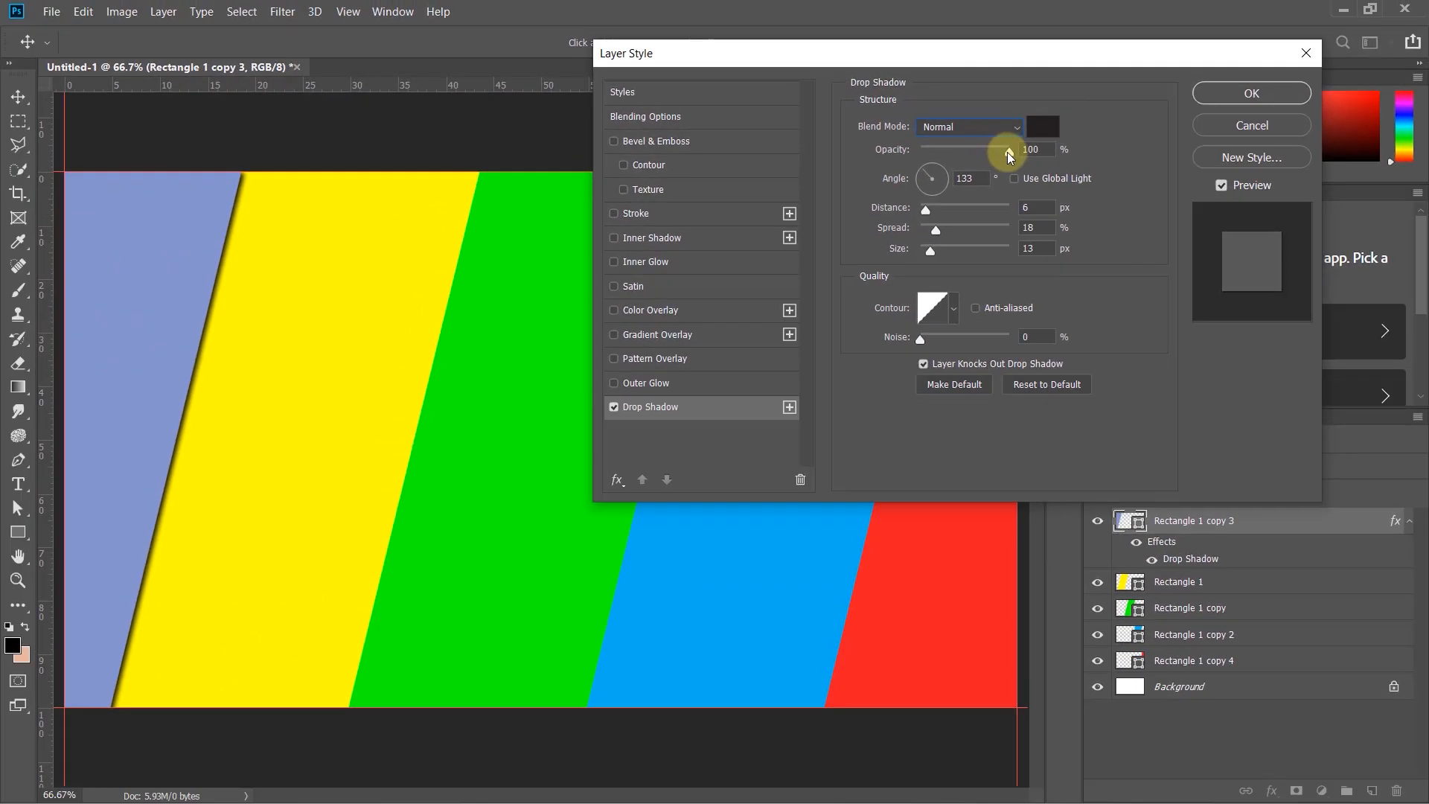
# - Set the drop shadow's opacity to 80% and its angle to 50°
pyautogui.moveTo(1041, 151); pyautogui.dragTo(922, 149)
pyautogui.write('80')
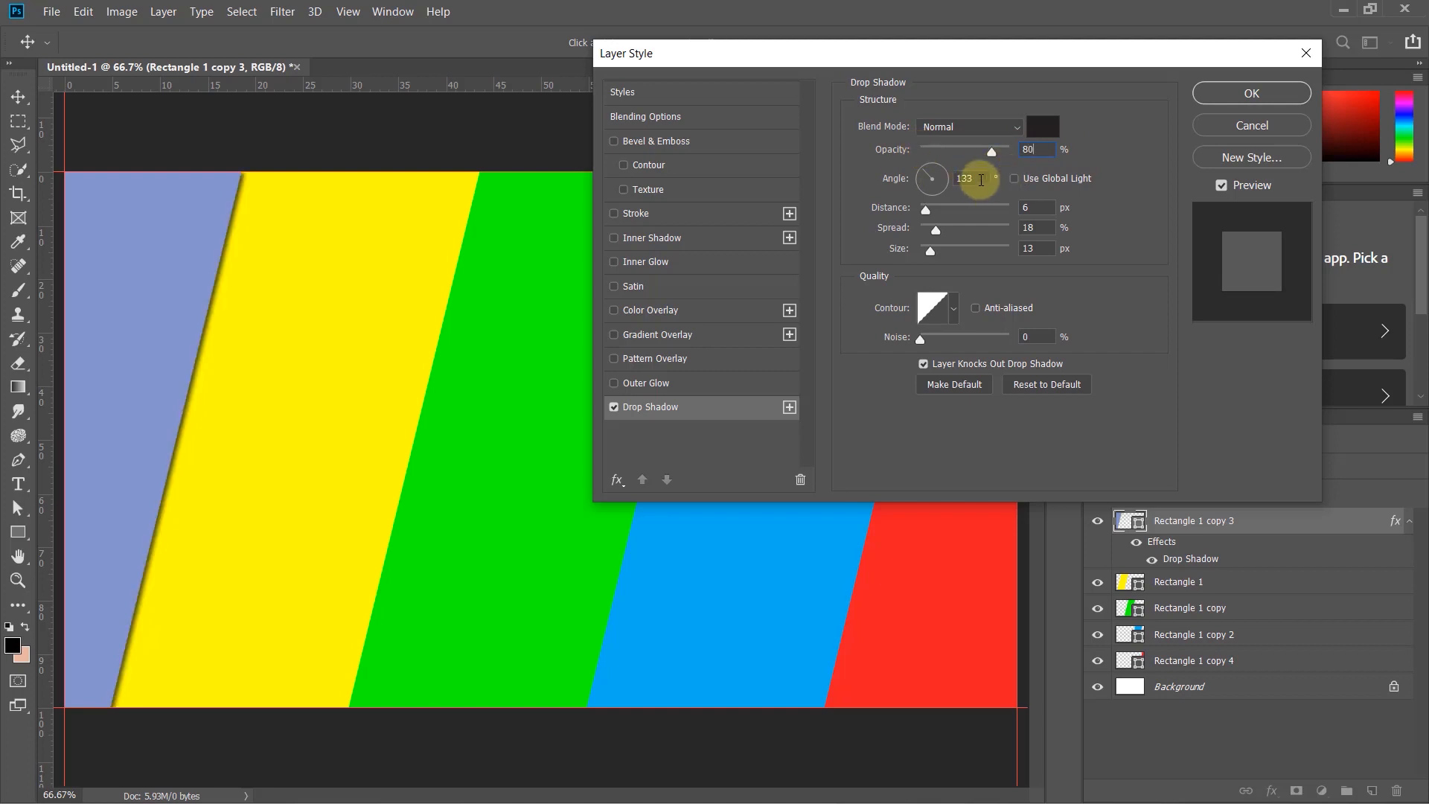
pyautogui.moveTo(975, 177); pyautogui.dragTo(896, 179)
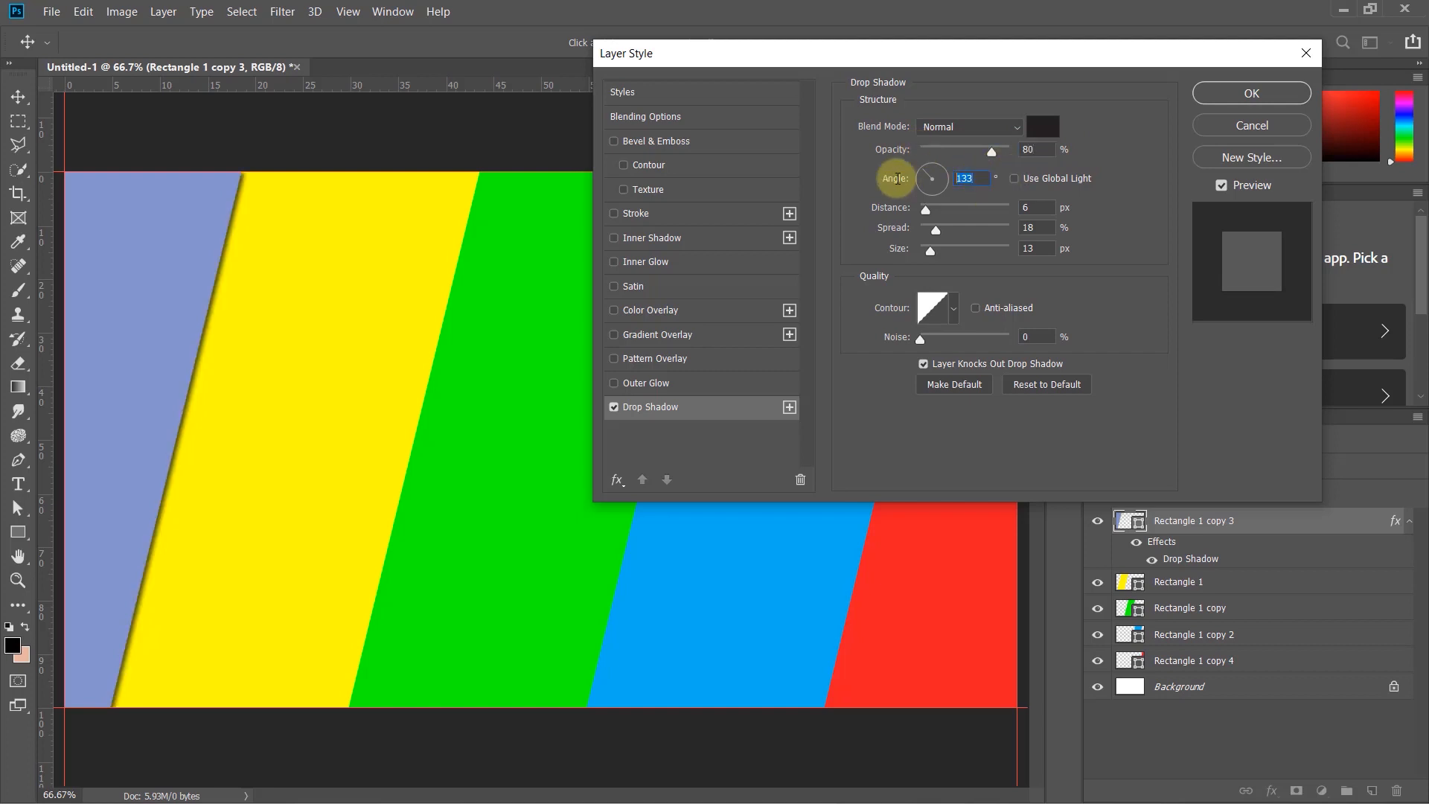
pyautogui.write('50')
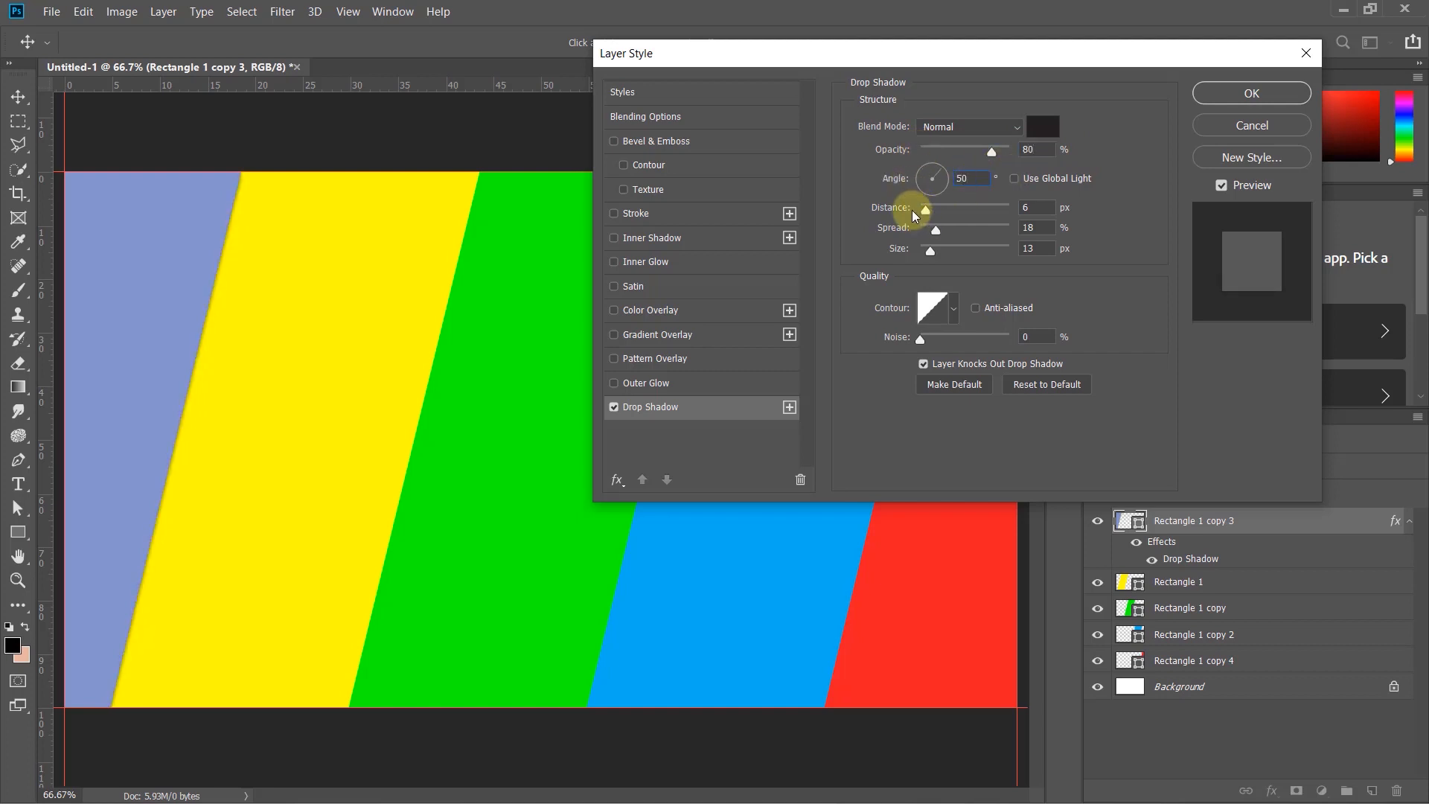
# - Set the drop shadow's distance to 83 px and spread to 48%
pyautogui.doubleClick(1027, 207)
pyautogui.write('83')
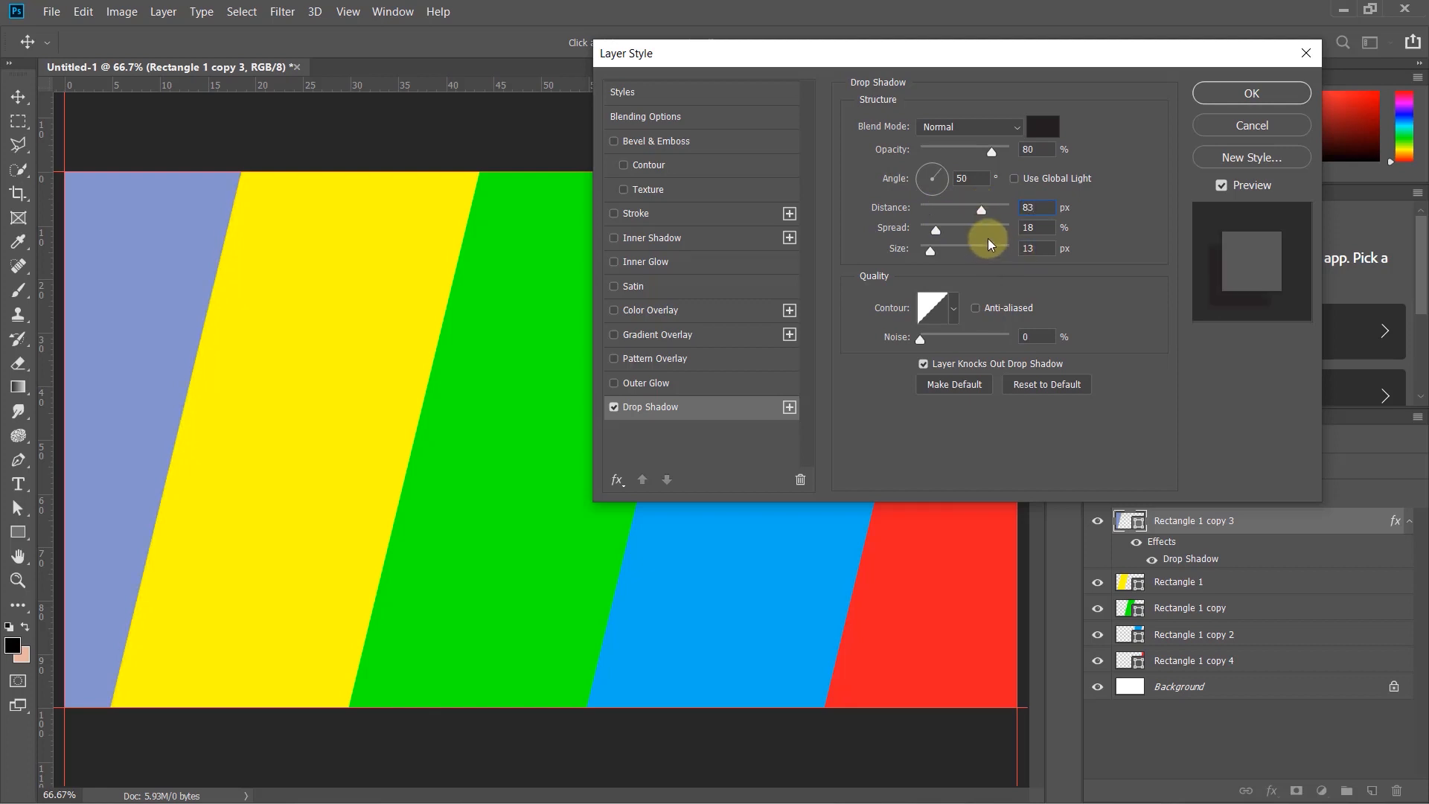
pyautogui.doubleClick(1049, 227)
pyautogui.write('48')
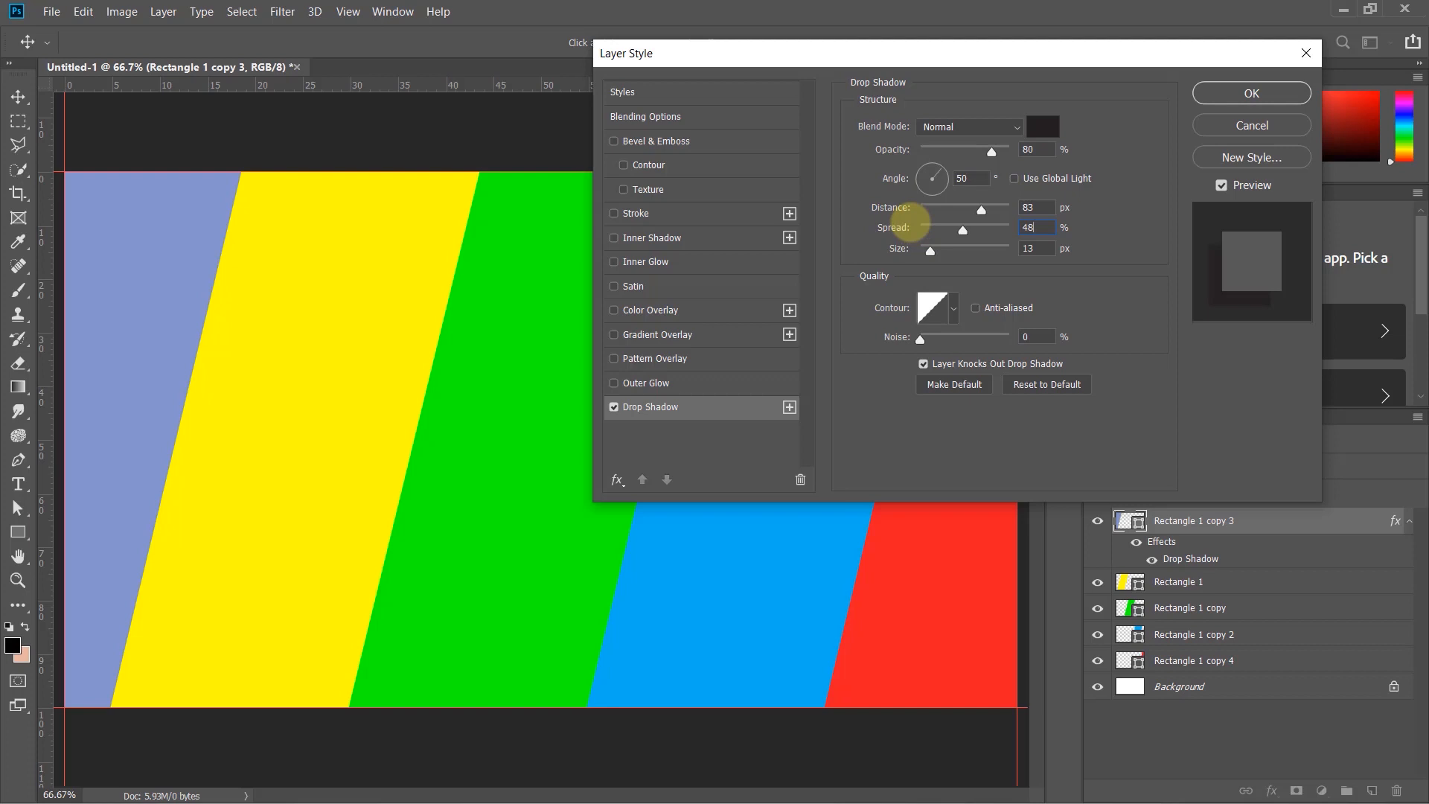
# - Set the shadow size to 144 px, adjust distance to 39 px and spread to 46%, and apply the style
pyautogui.doubleClick(1027, 248)
pyautogui.write('226')
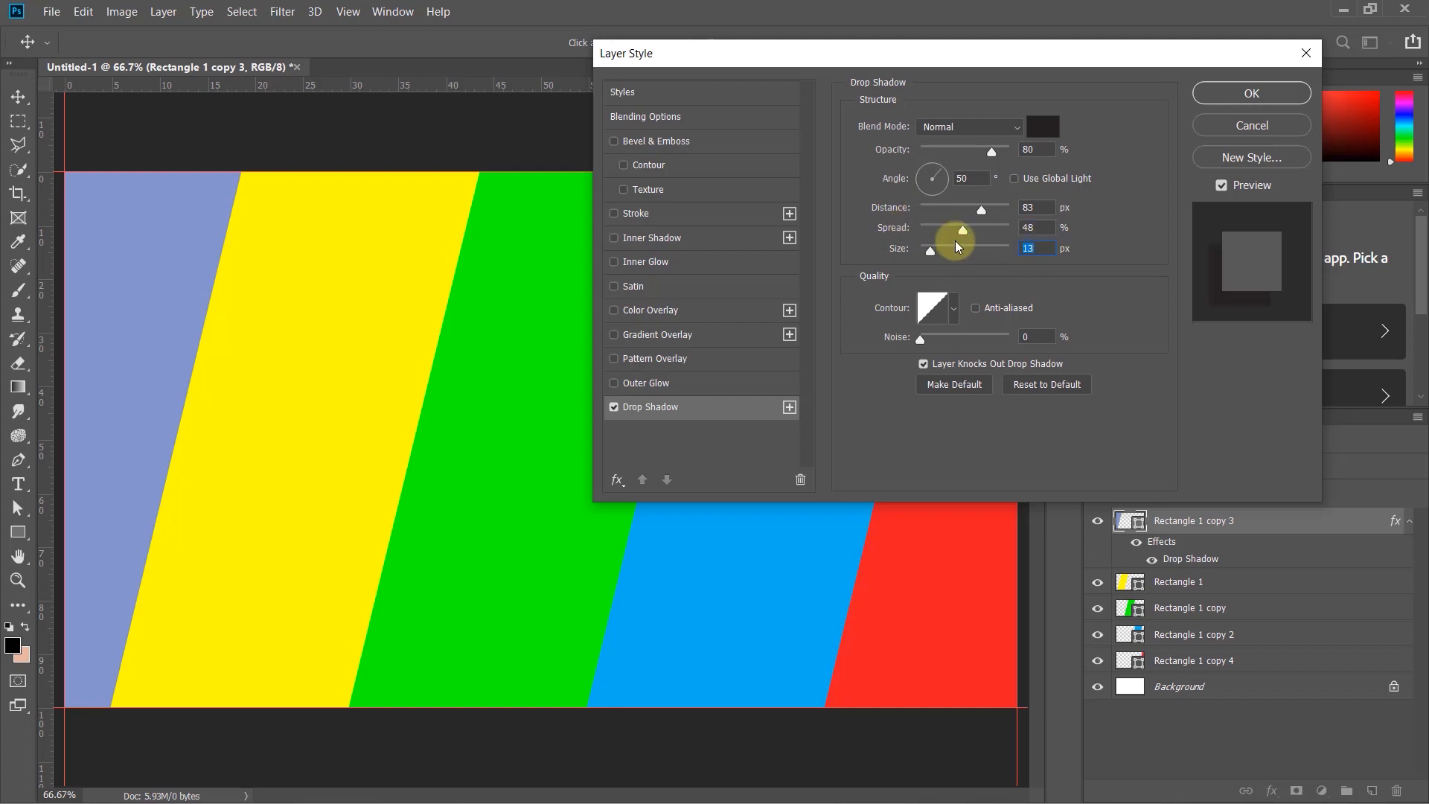
pyautogui.moveTo(1002, 250)
pyautogui.mouseDown()
pyautogui.moveTo(957, 253)
pyautogui.moveTo(978, 259)
pyautogui.mouseUp()
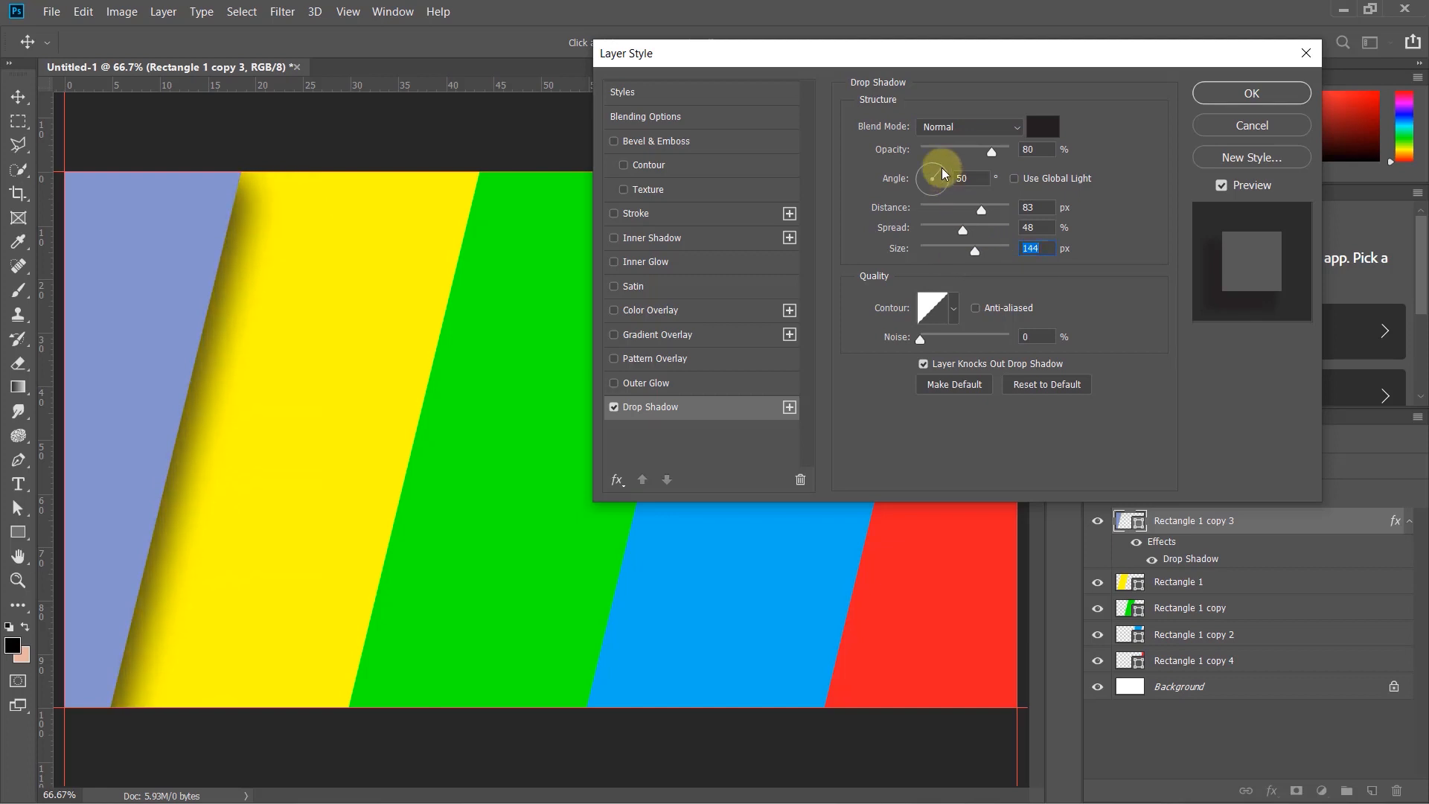
pyautogui.moveTo(936, 164); pyautogui.dragTo(962, 234)
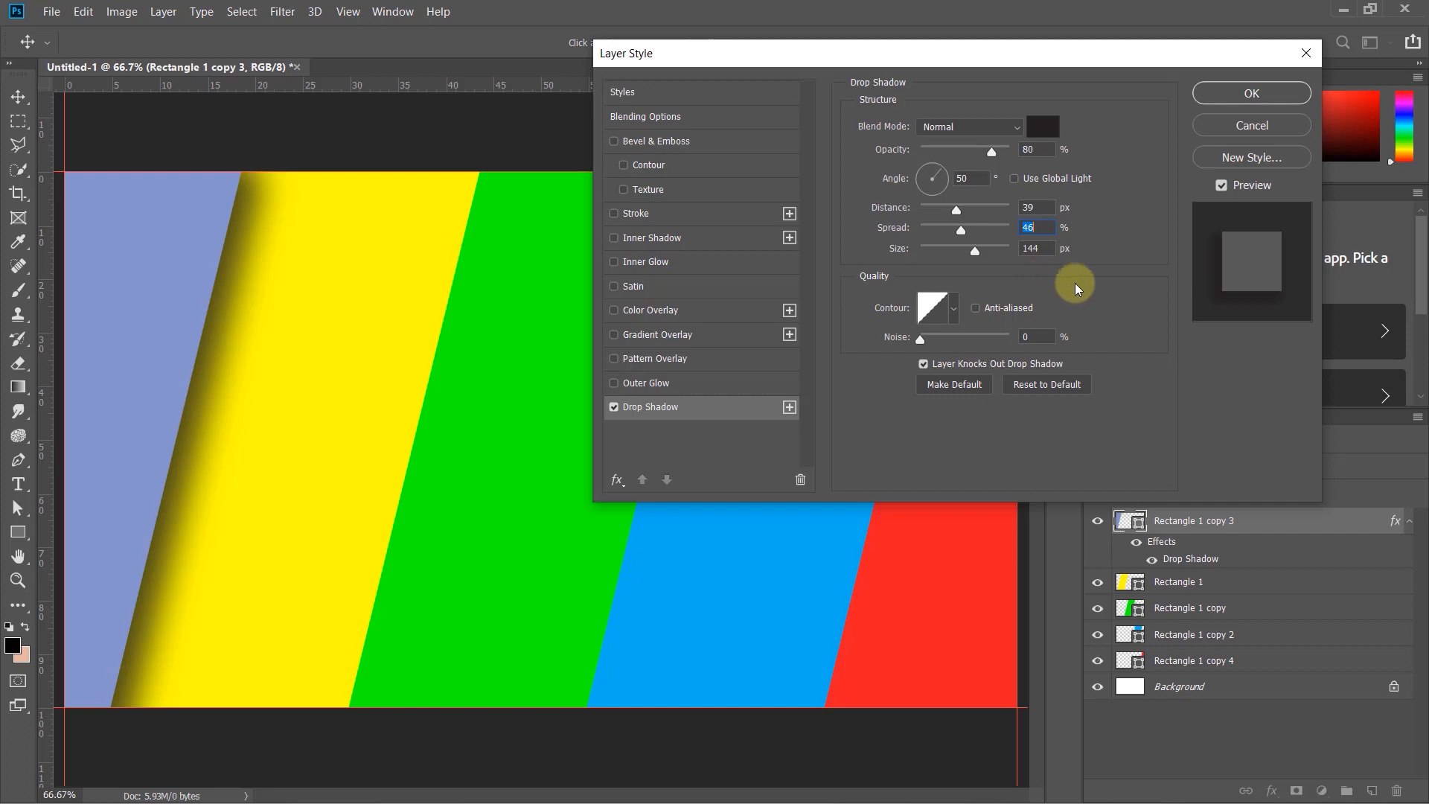
pyautogui.click(1268, 94)
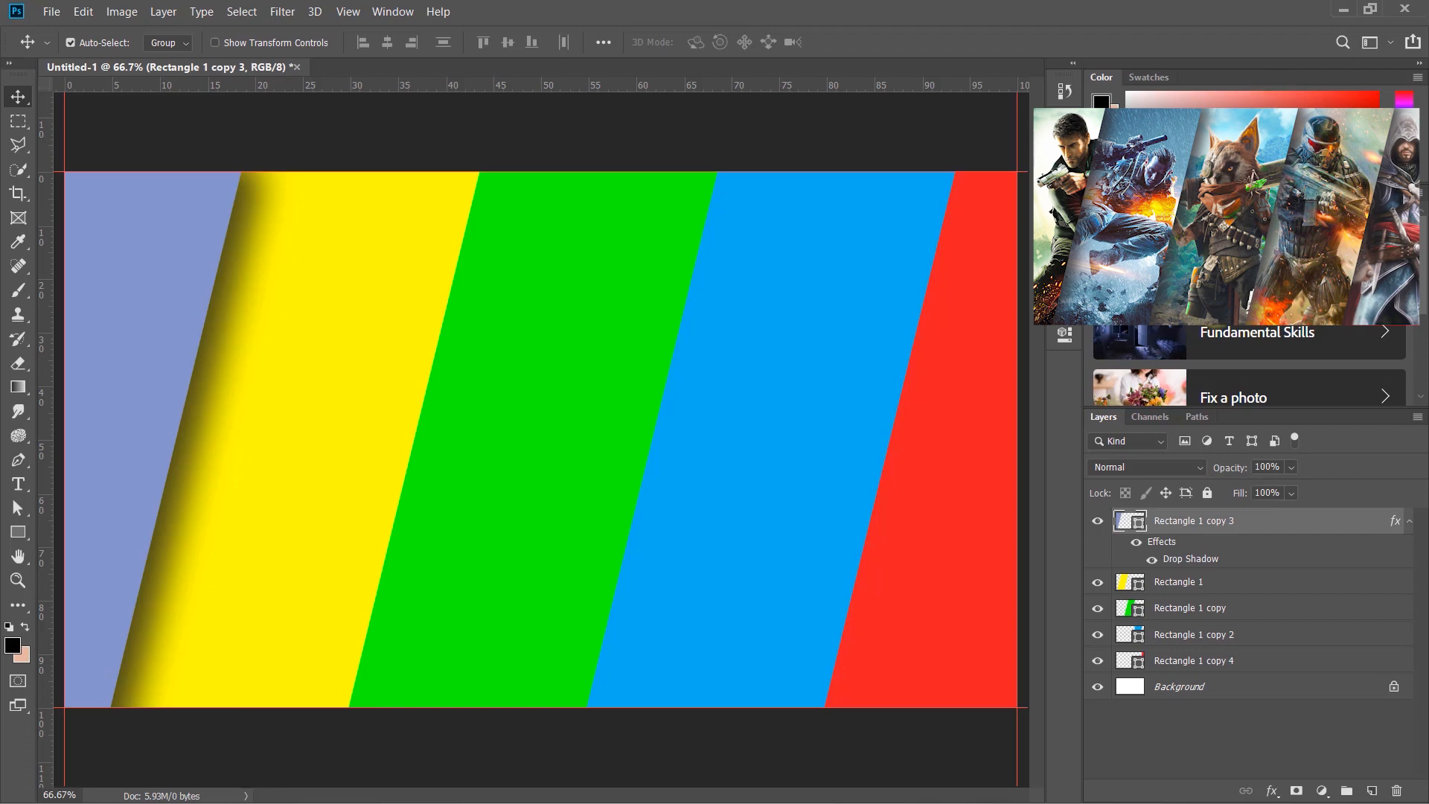
# - Copy the periwinkle stripe's layer style and paste it onto the other four stripe layers
pyautogui.rightClick(1324, 521)
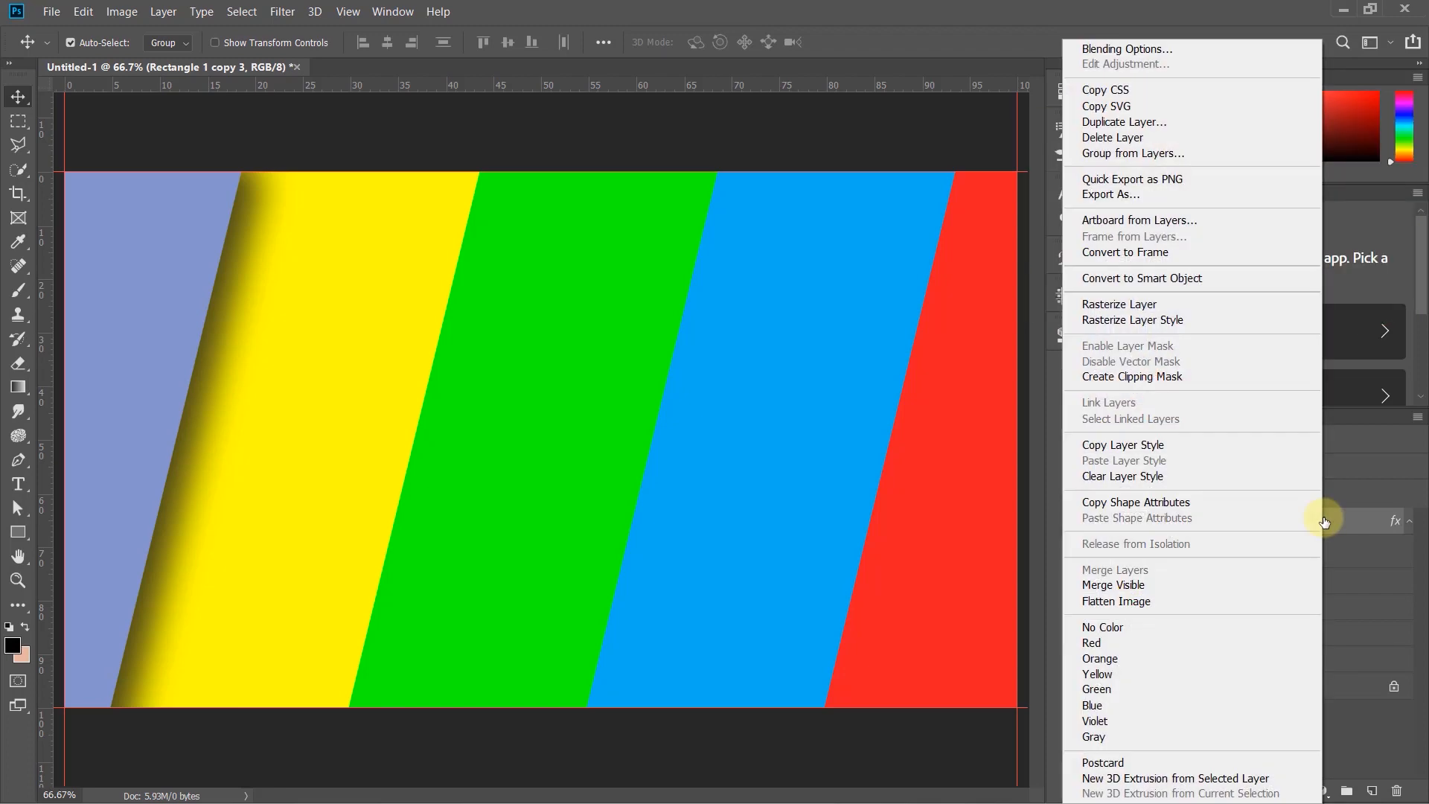
pyautogui.click(1134, 448)
pyautogui.moveTo(939, 744); pyautogui.dragTo(333, 503)
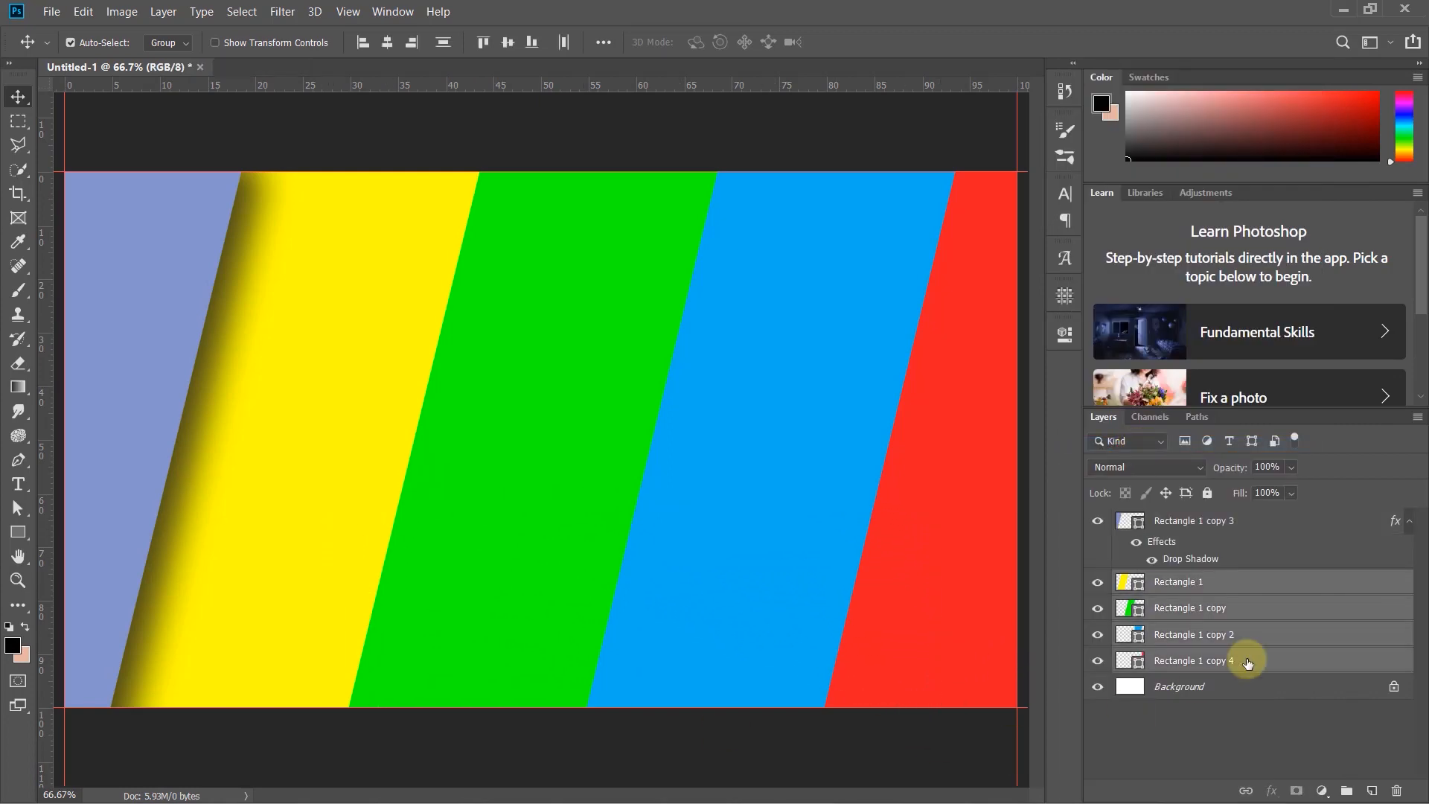
pyautogui.rightClick(1332, 587)
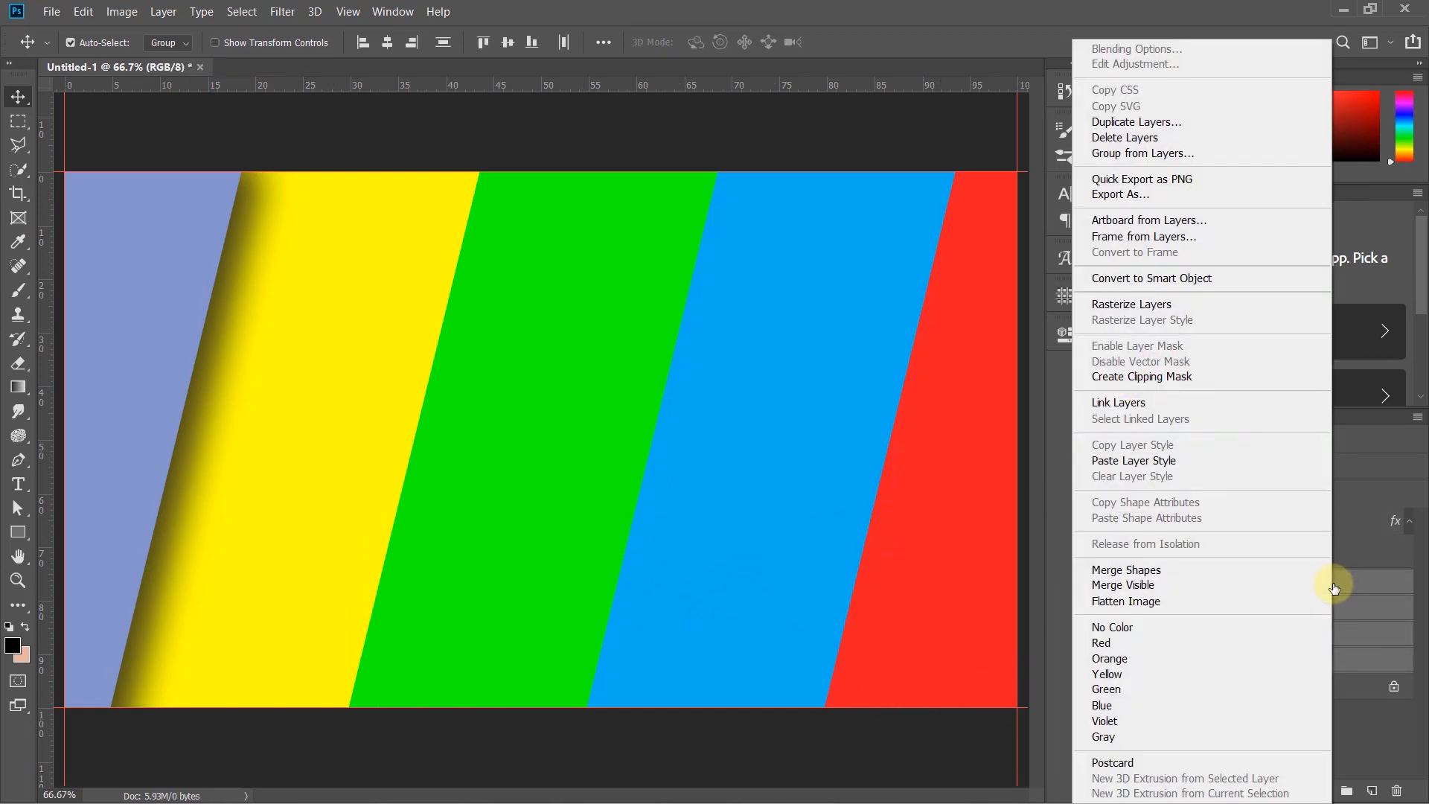
pyautogui.click(1167, 461)
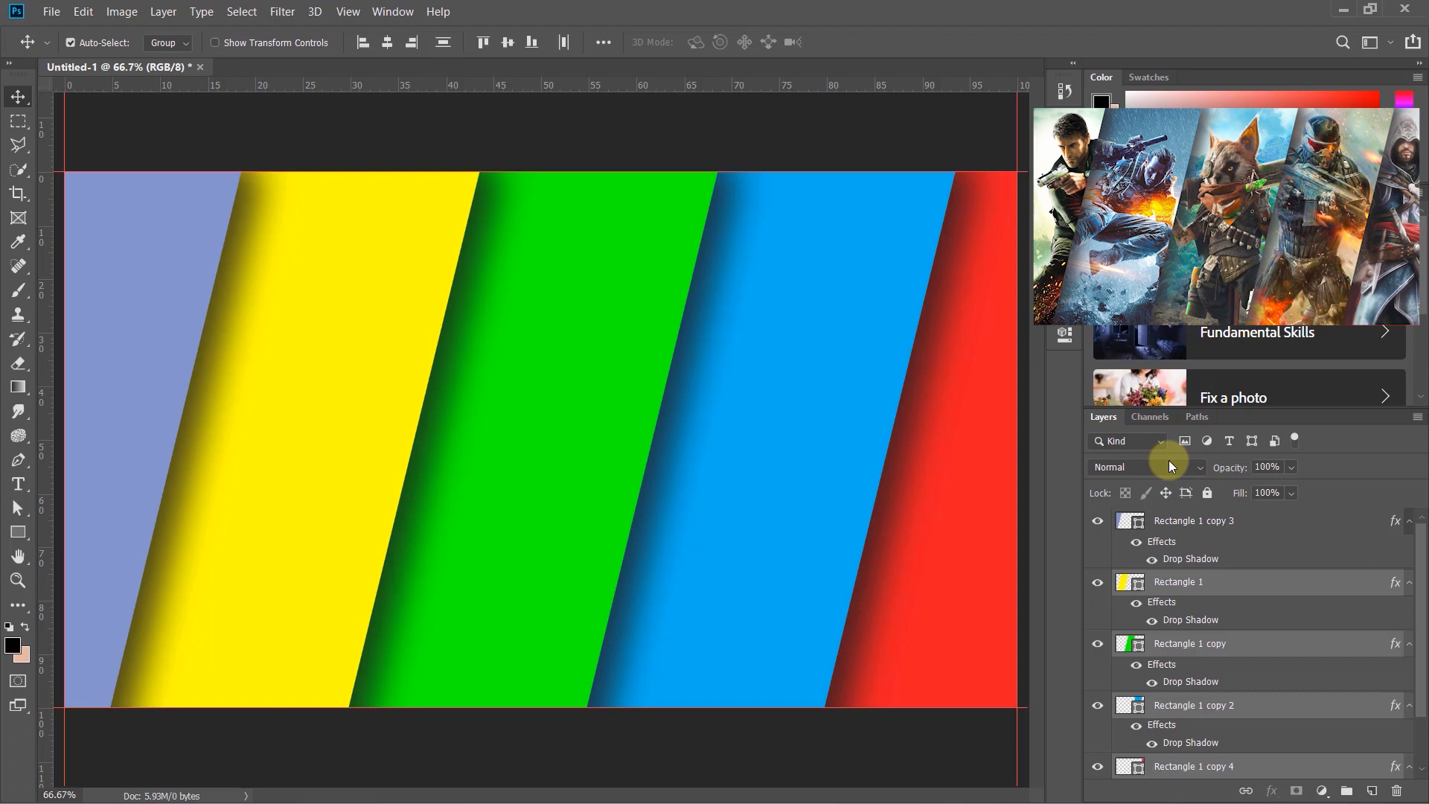
# - Place the image 01.jpg above the periwinkle stripe's layer, shifted toward the canvas's left edge
pyautogui.click(560, 134)
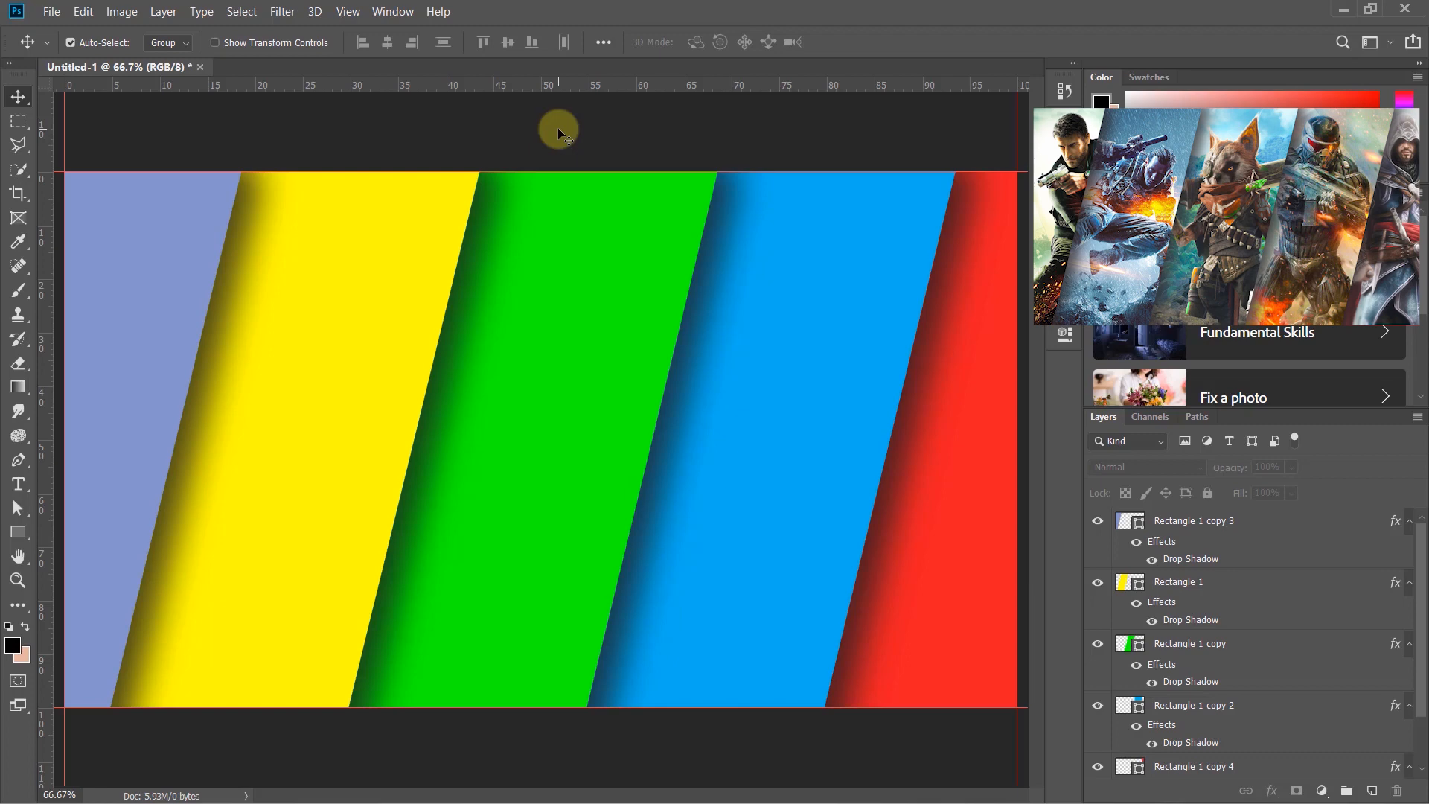
pyautogui.click(130, 260)
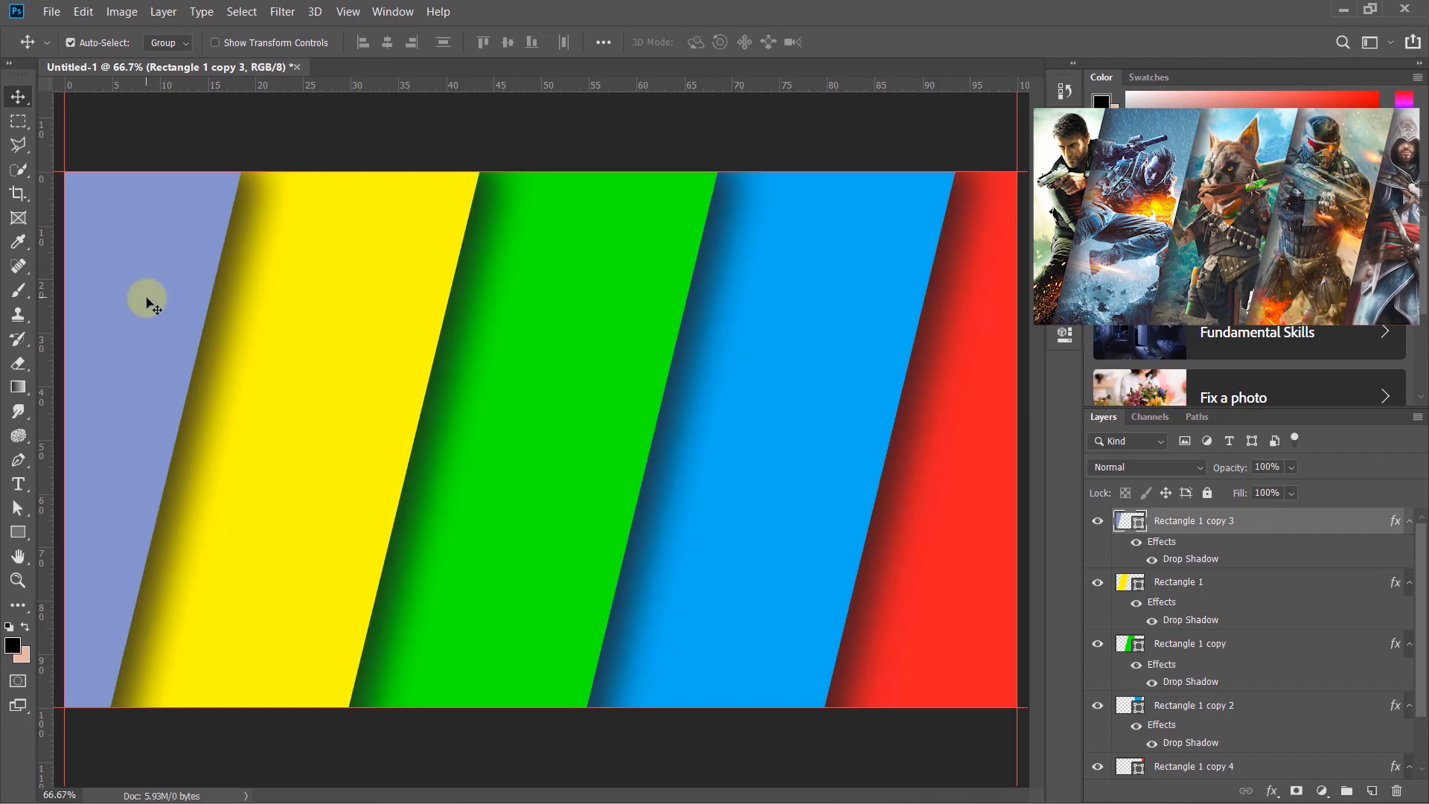
pyautogui.moveTo(494, 10); pyautogui.dragTo(874, 96)
pyautogui.moveTo(317, 131); pyautogui.dragTo(506, 396)
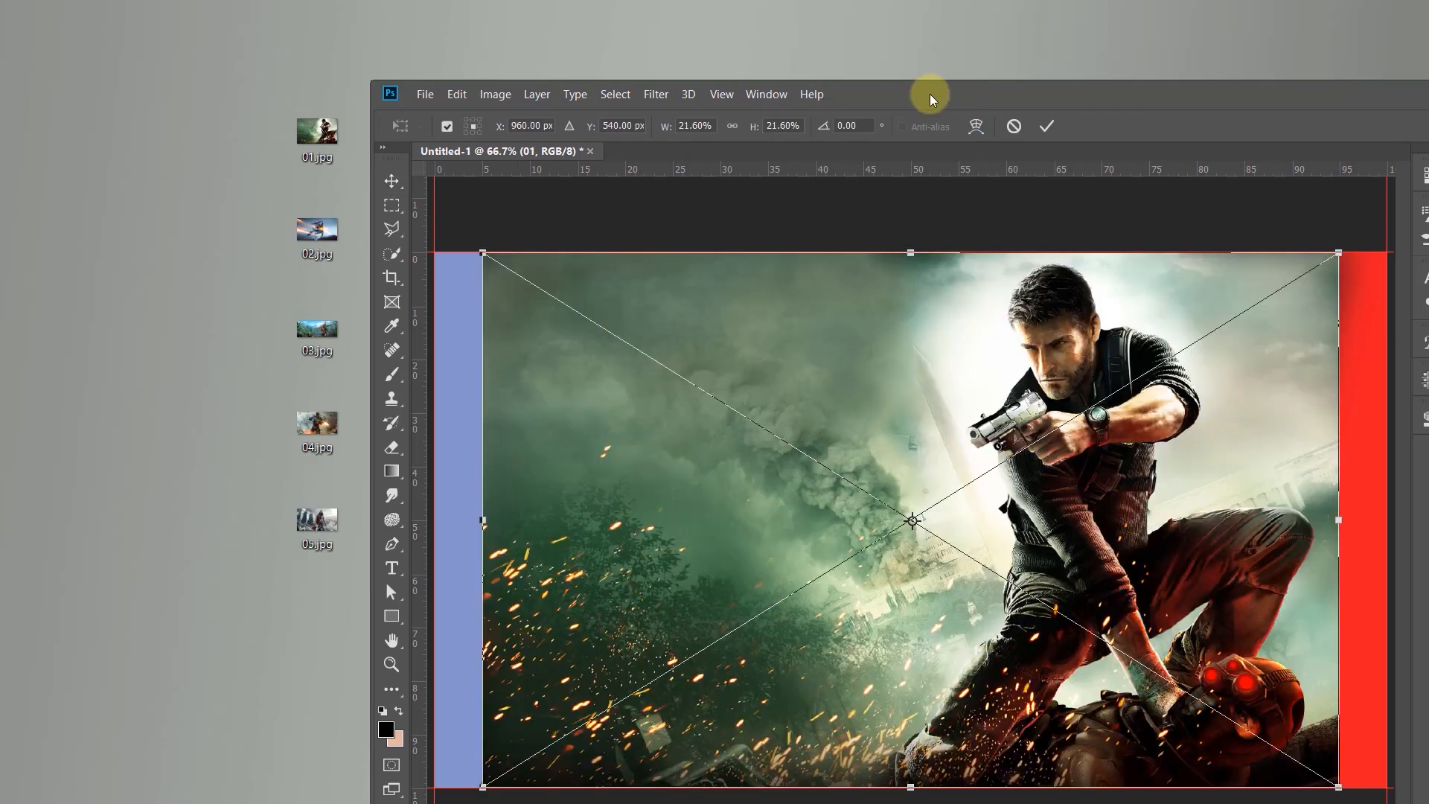
pyautogui.doubleClick(930, 99)
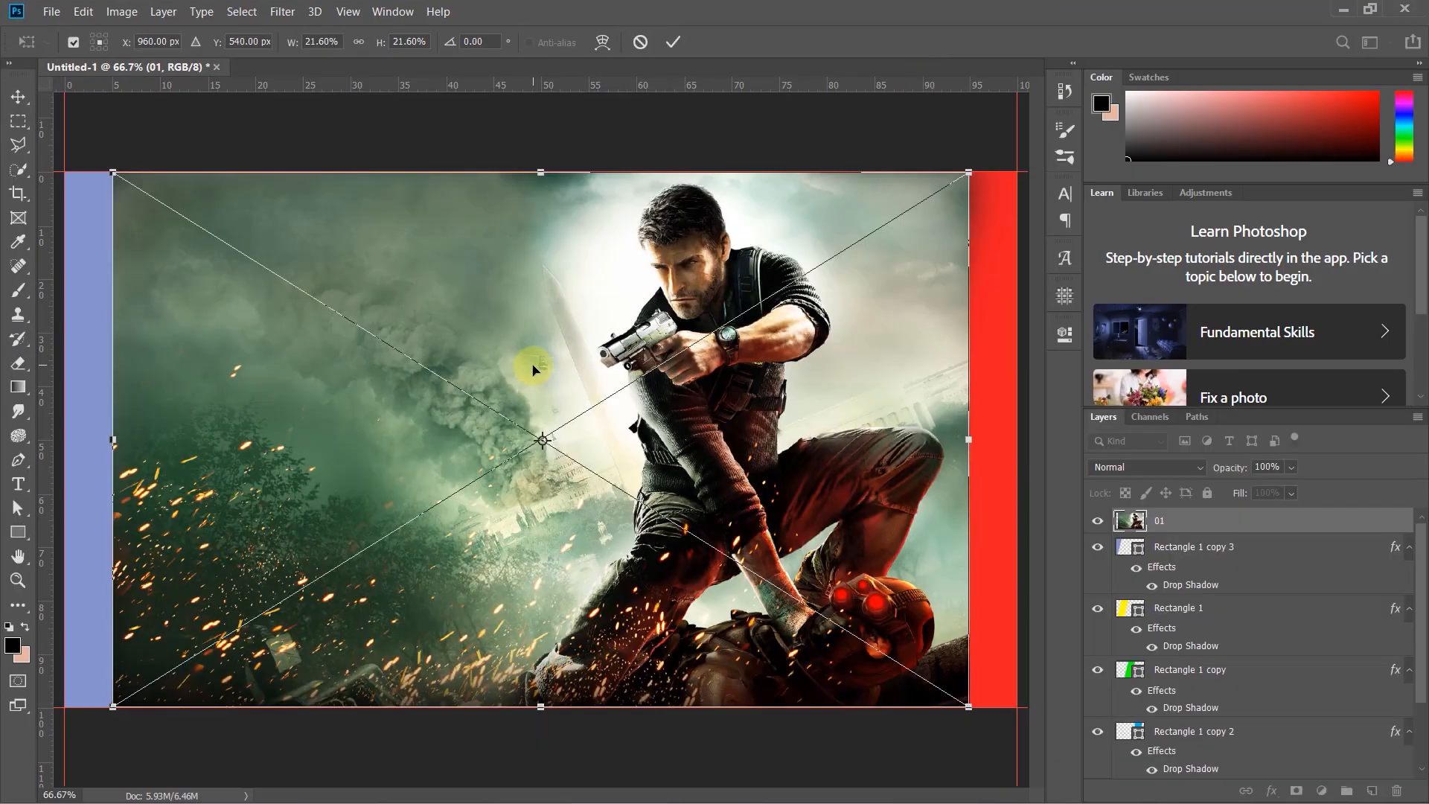
pyautogui.moveTo(532, 368); pyautogui.dragTo(127, 367)
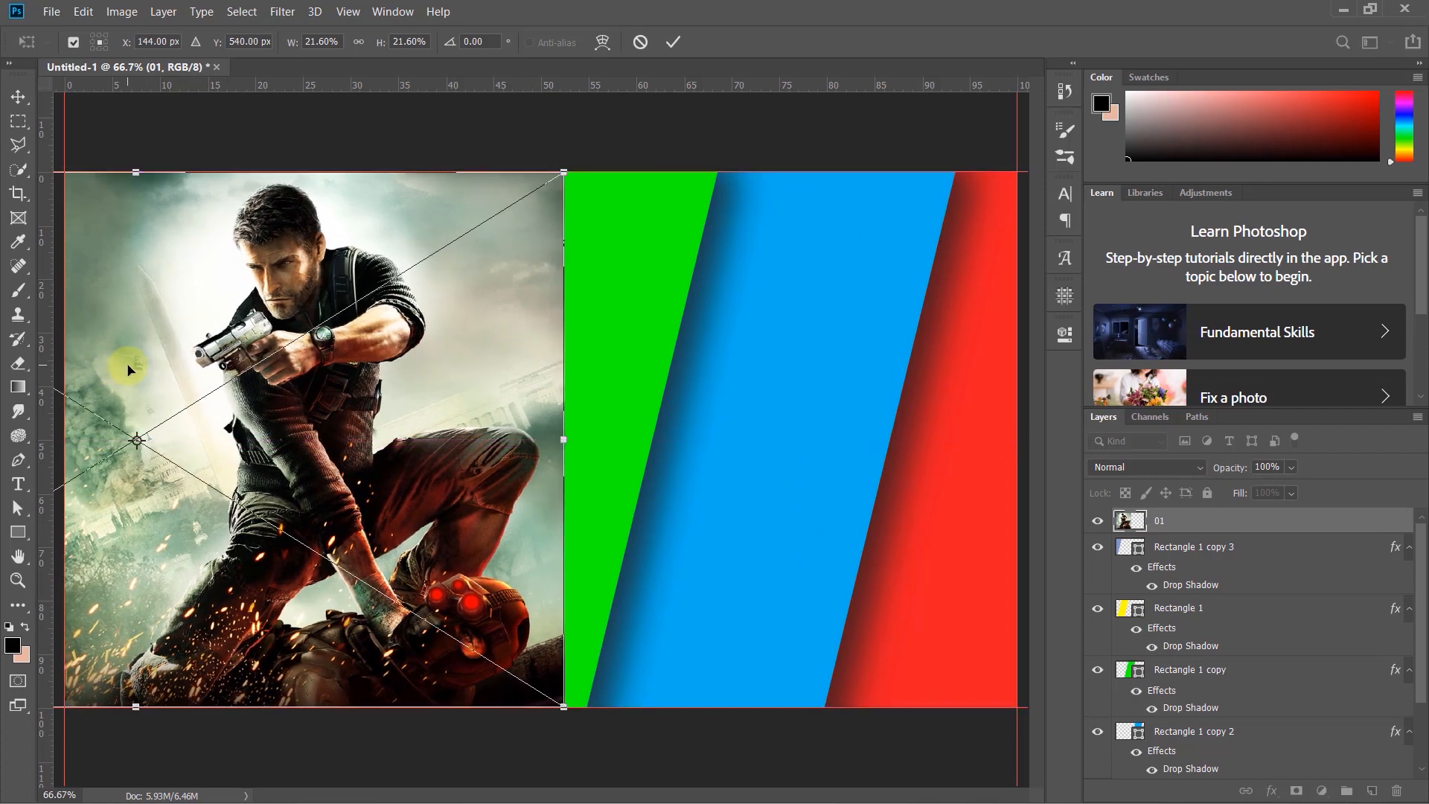
pyautogui.press('Return')
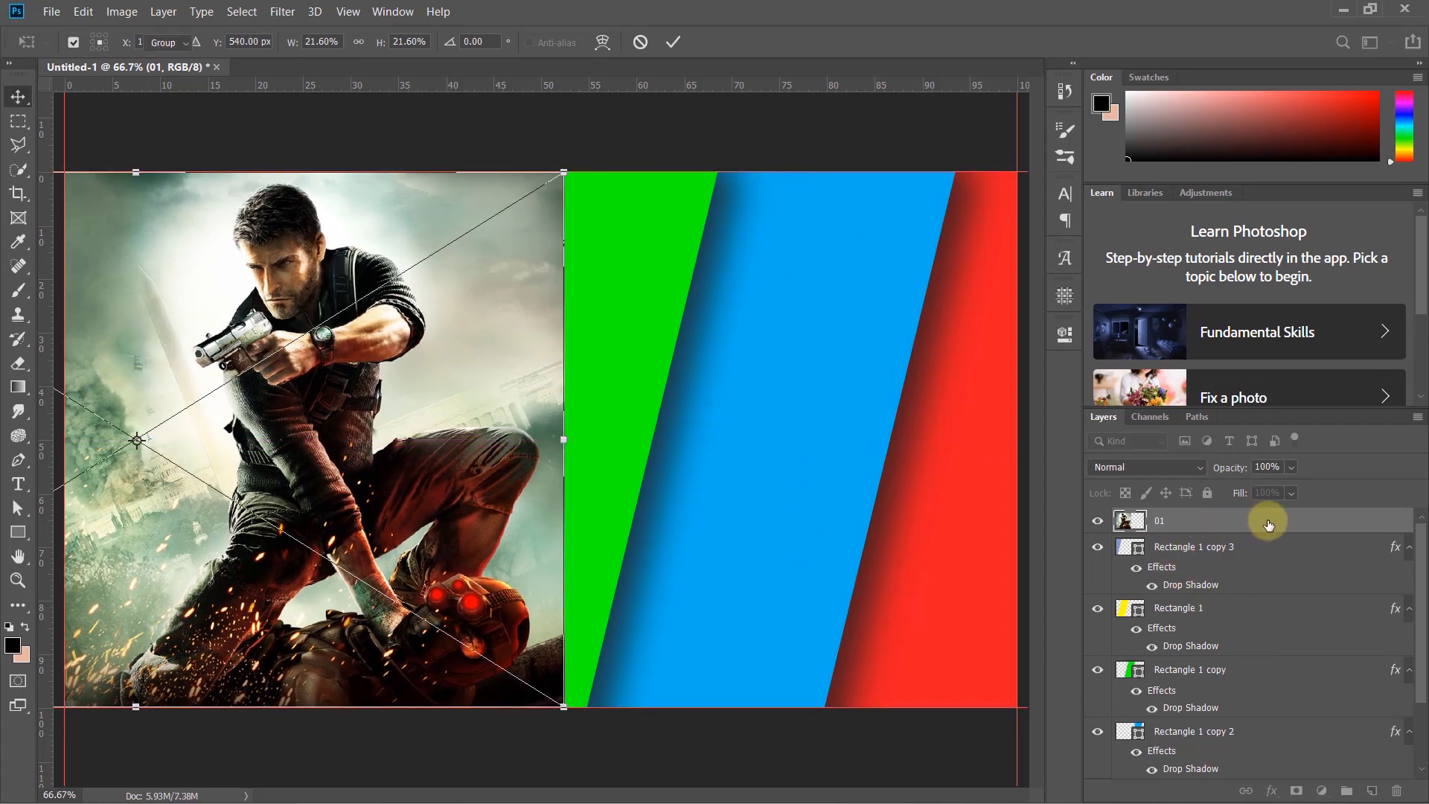
# - Clip the 01 image to the periwinkle stripe and nudge it so the figure shows inside
pyautogui.rightClick(1269, 523)
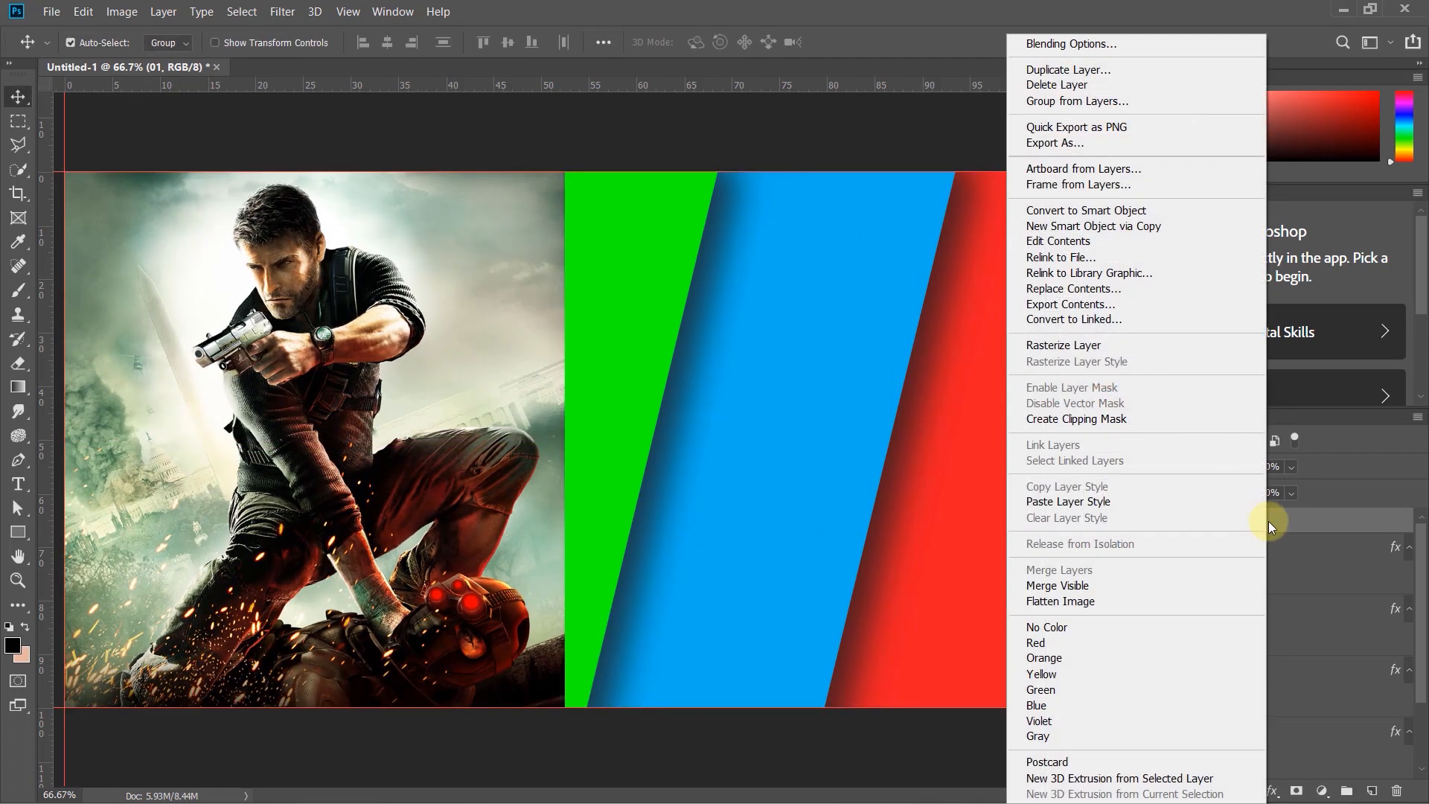
pyautogui.click(1077, 421)
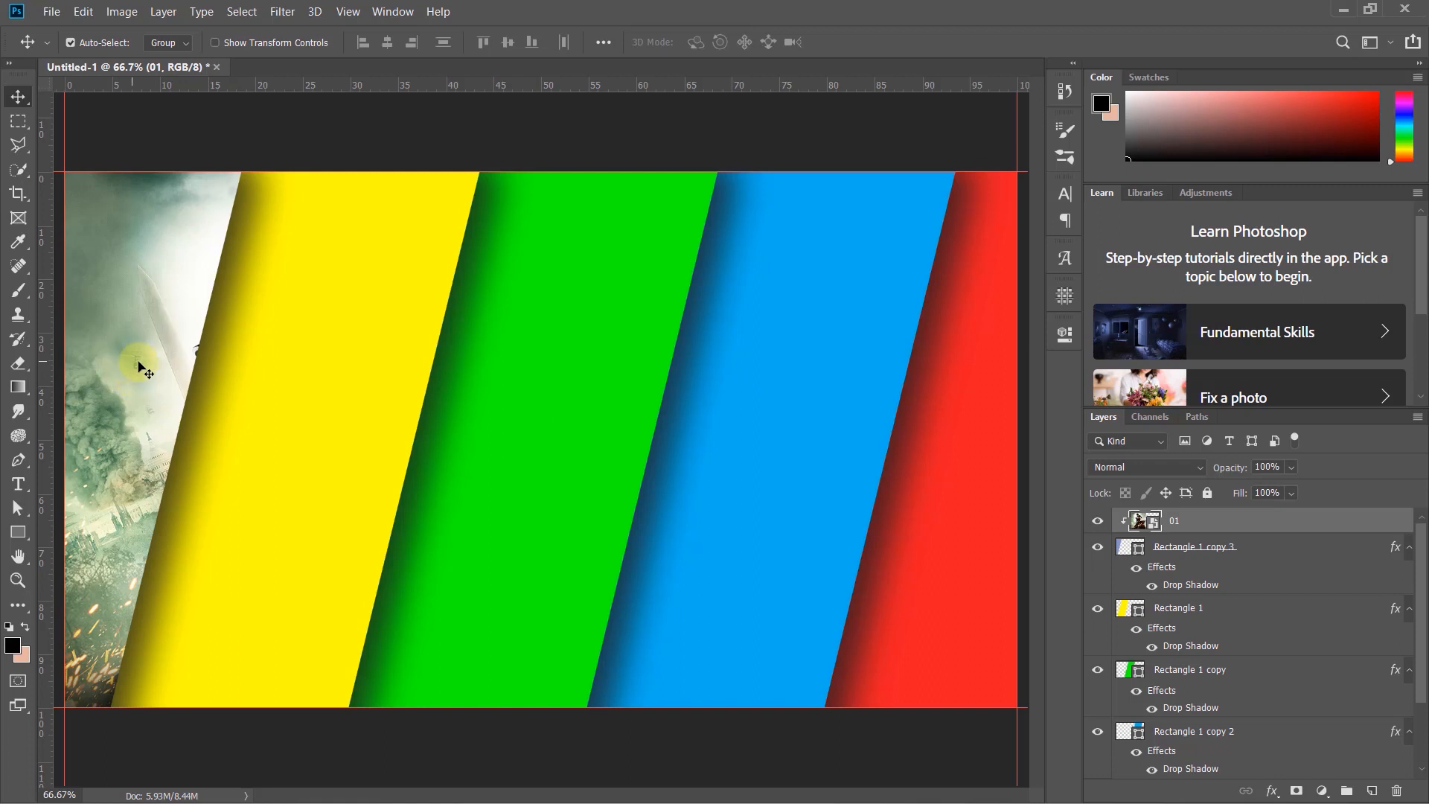
pyautogui.moveTo(138, 347); pyautogui.dragTo(171, 339)
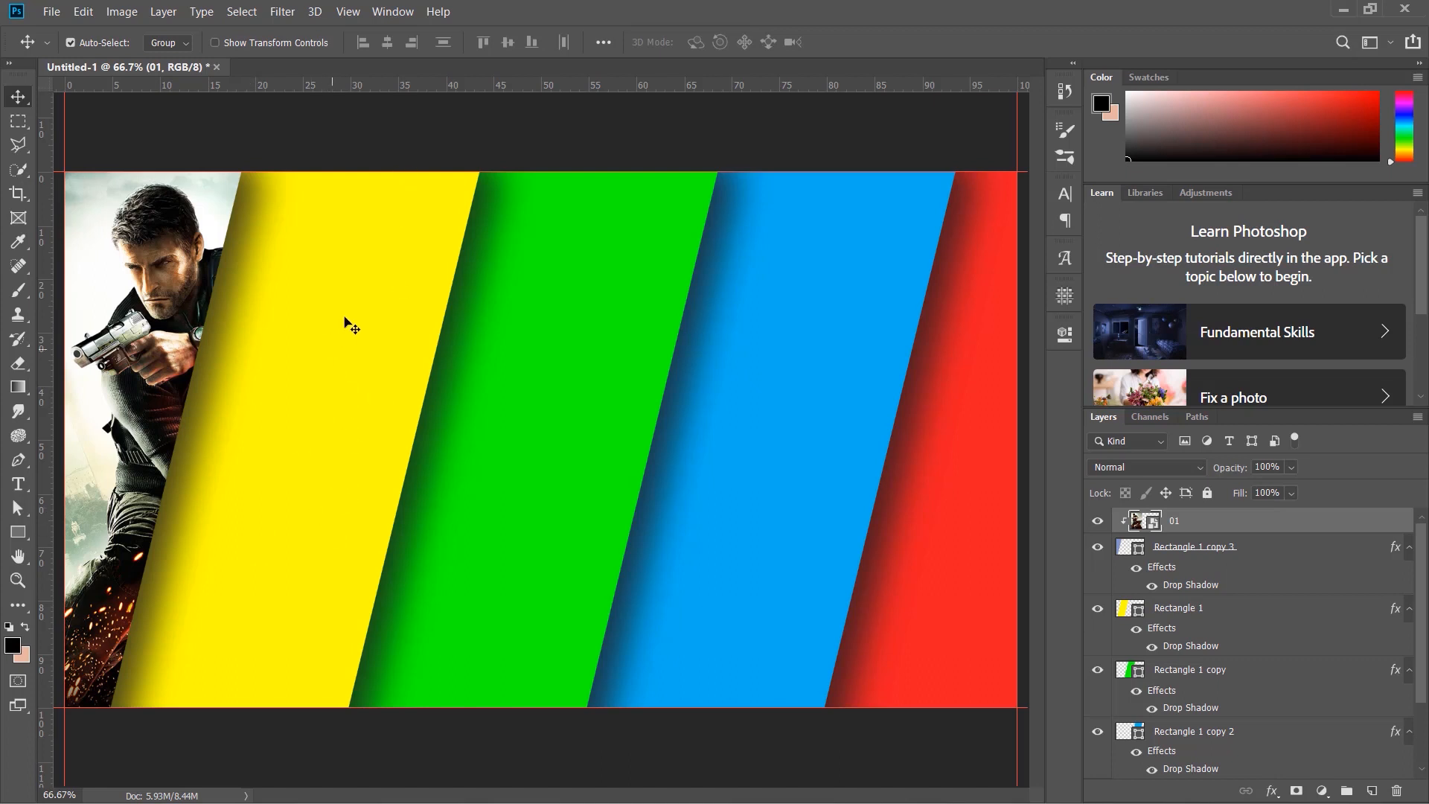
# - Place the image 02.jpg above the yellow stripe's layer, shifted left over the stripe
pyautogui.click(327, 375)
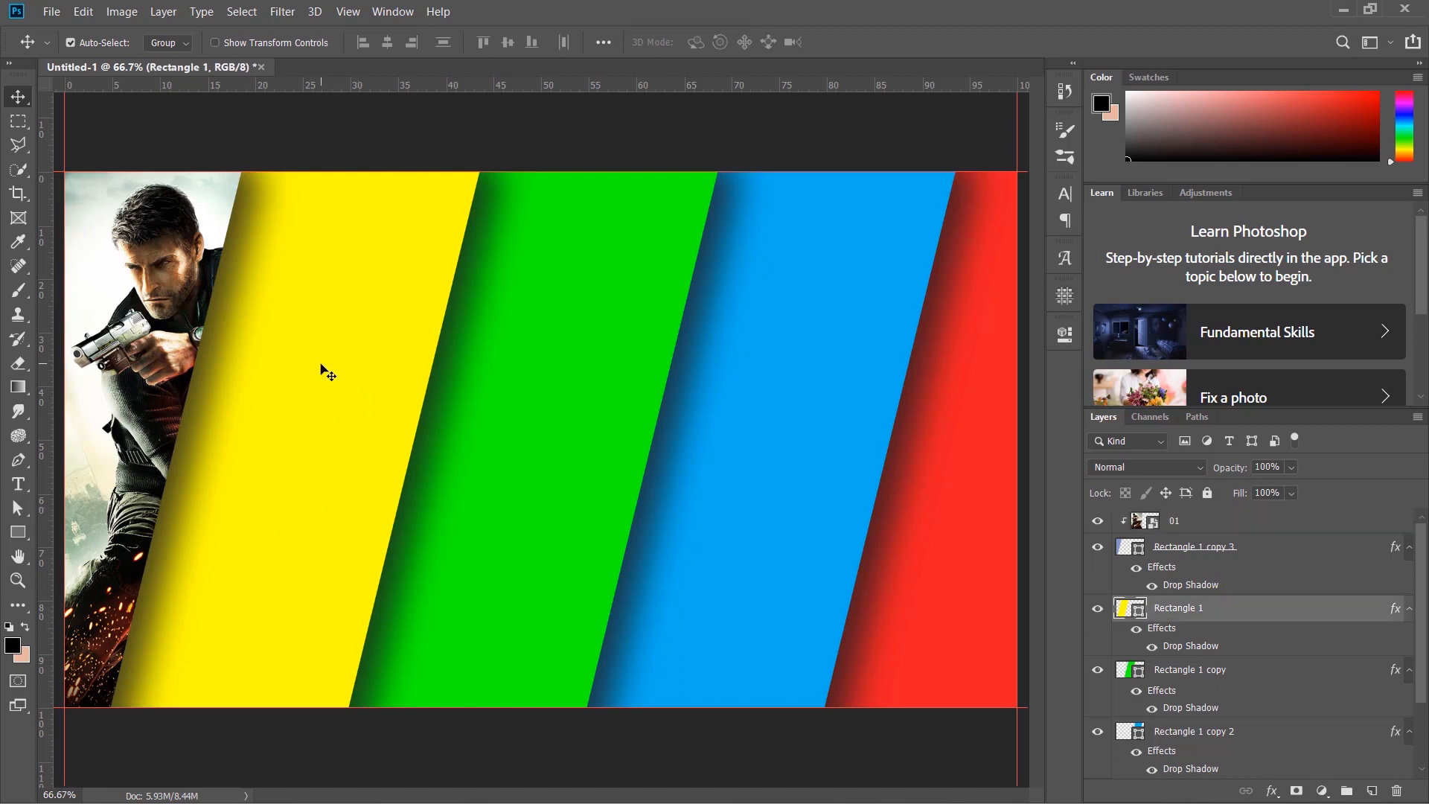
pyautogui.doubleClick(476, 9)
pyautogui.click(289, 240)
pyautogui.moveTo(289, 240); pyautogui.dragTo(796, 489)
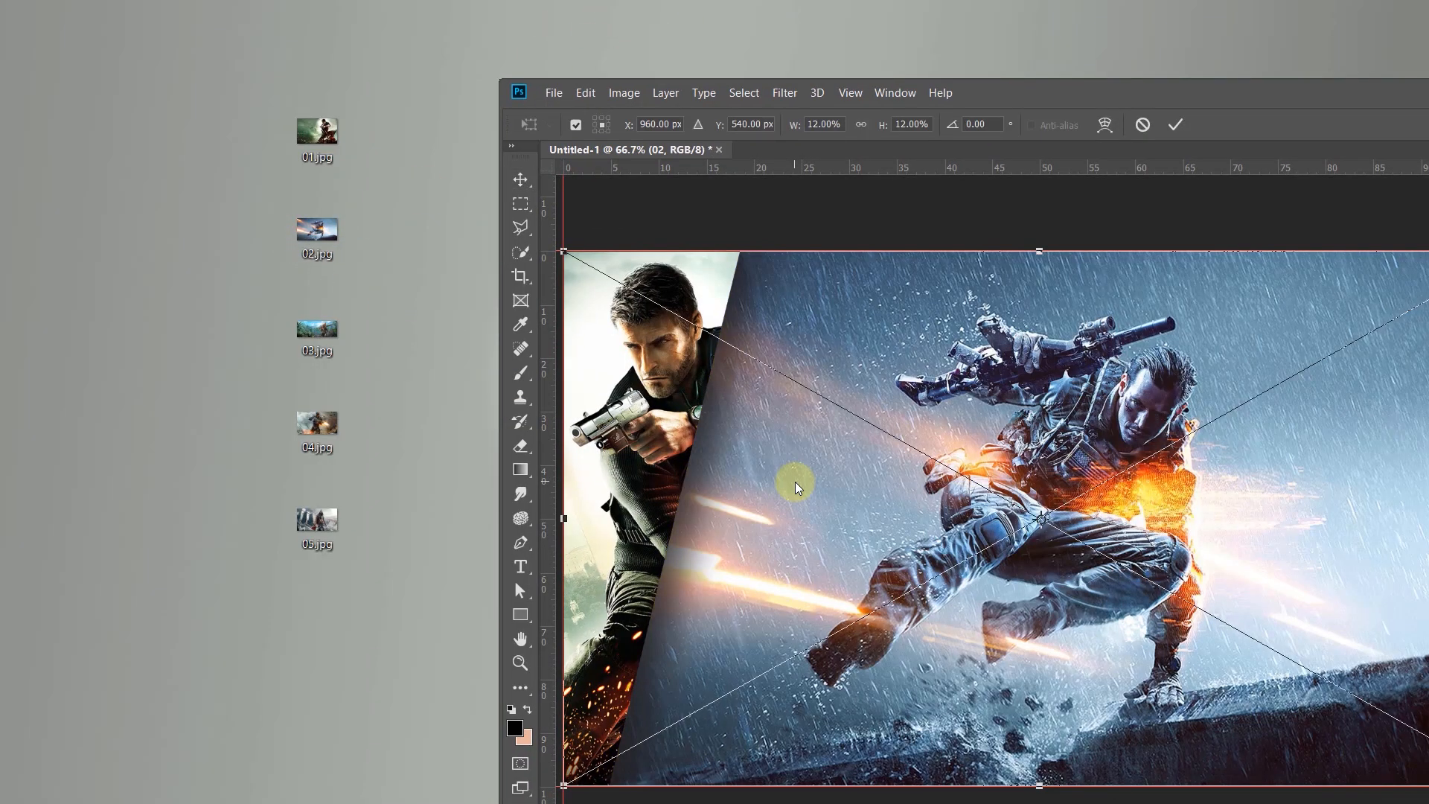
pyautogui.doubleClick(1080, 90)
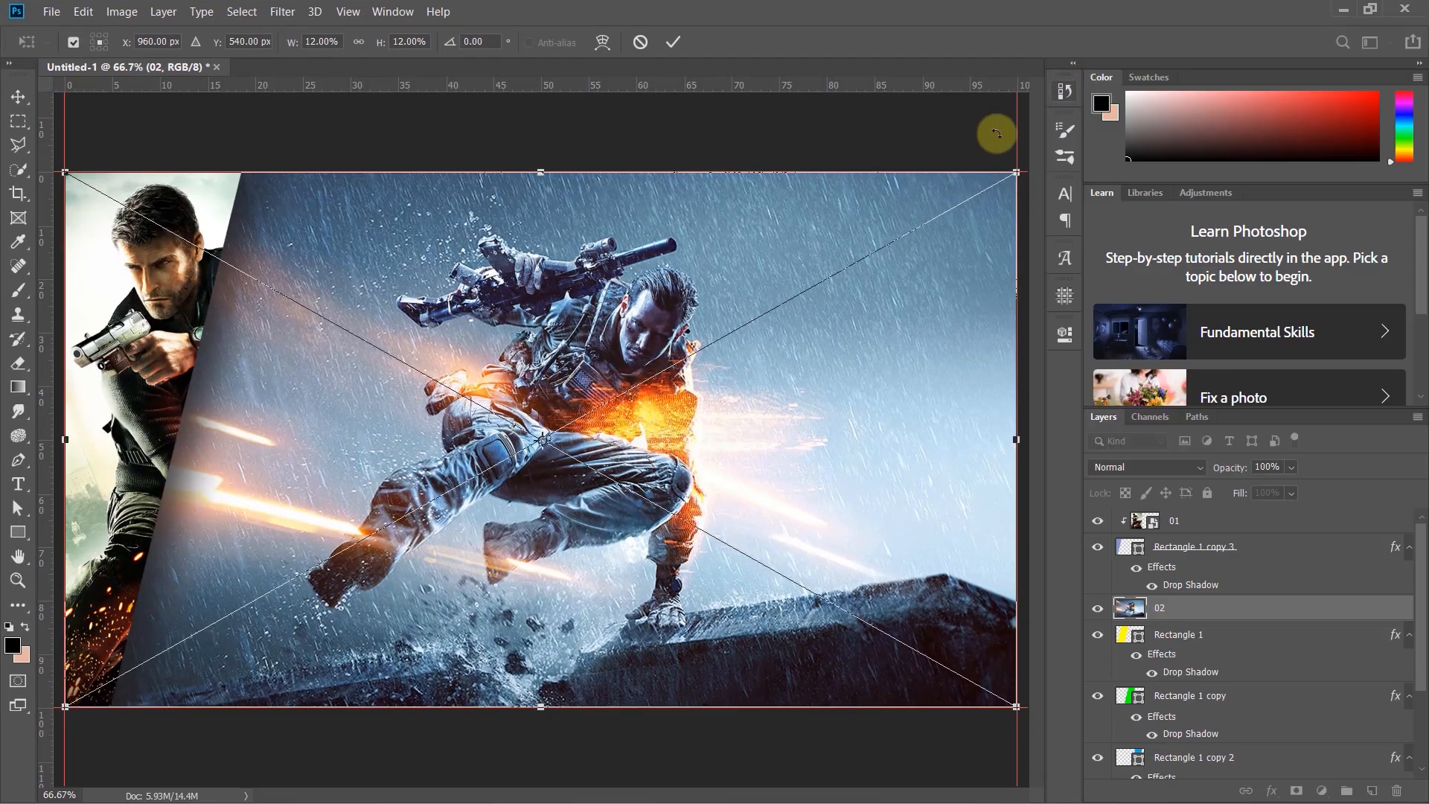
pyautogui.moveTo(635, 351); pyautogui.dragTo(456, 350)
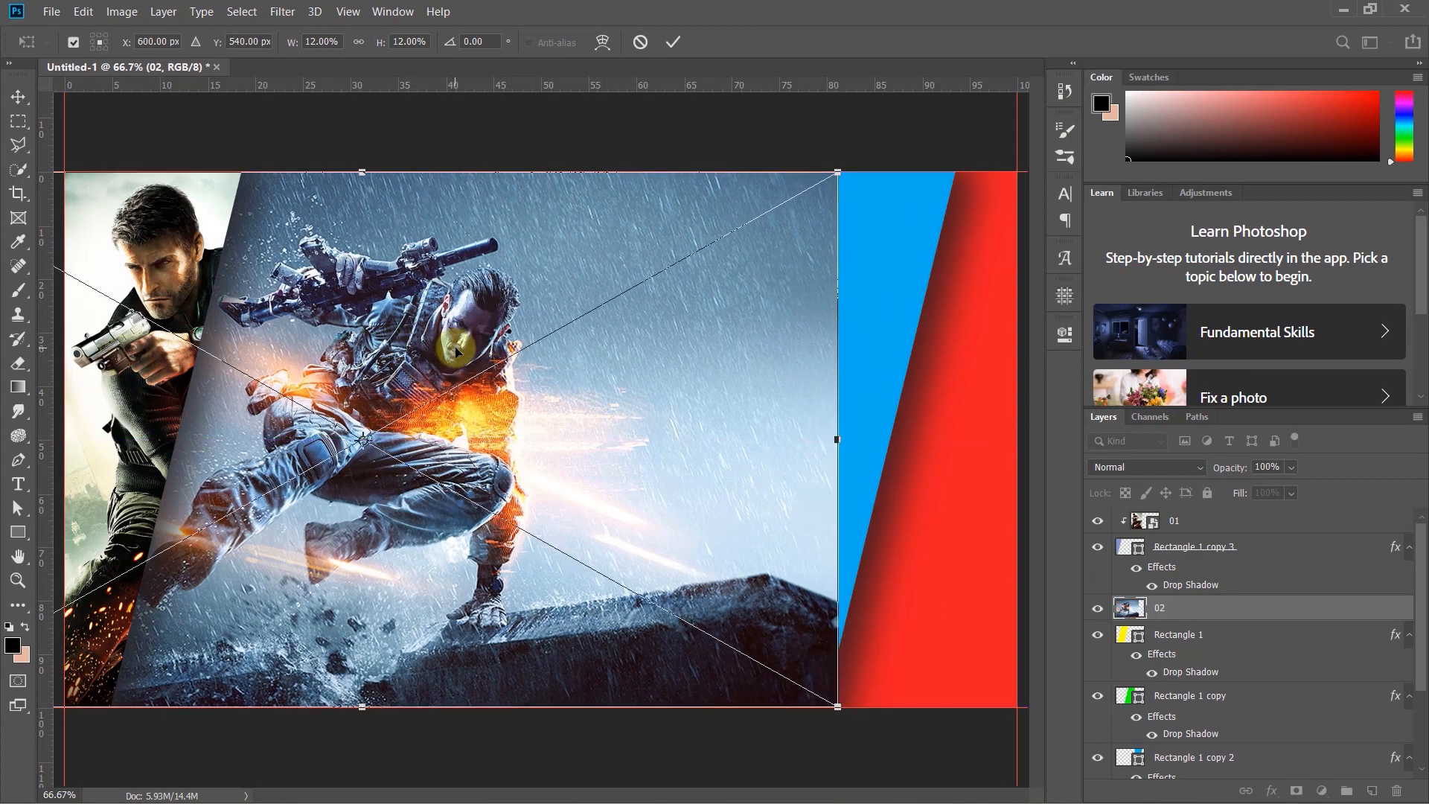
pyautogui.press('Return')
# - Clip the 02 image to the yellow stripe and reposition it within the stripe
pyautogui.rightClick(1292, 612)
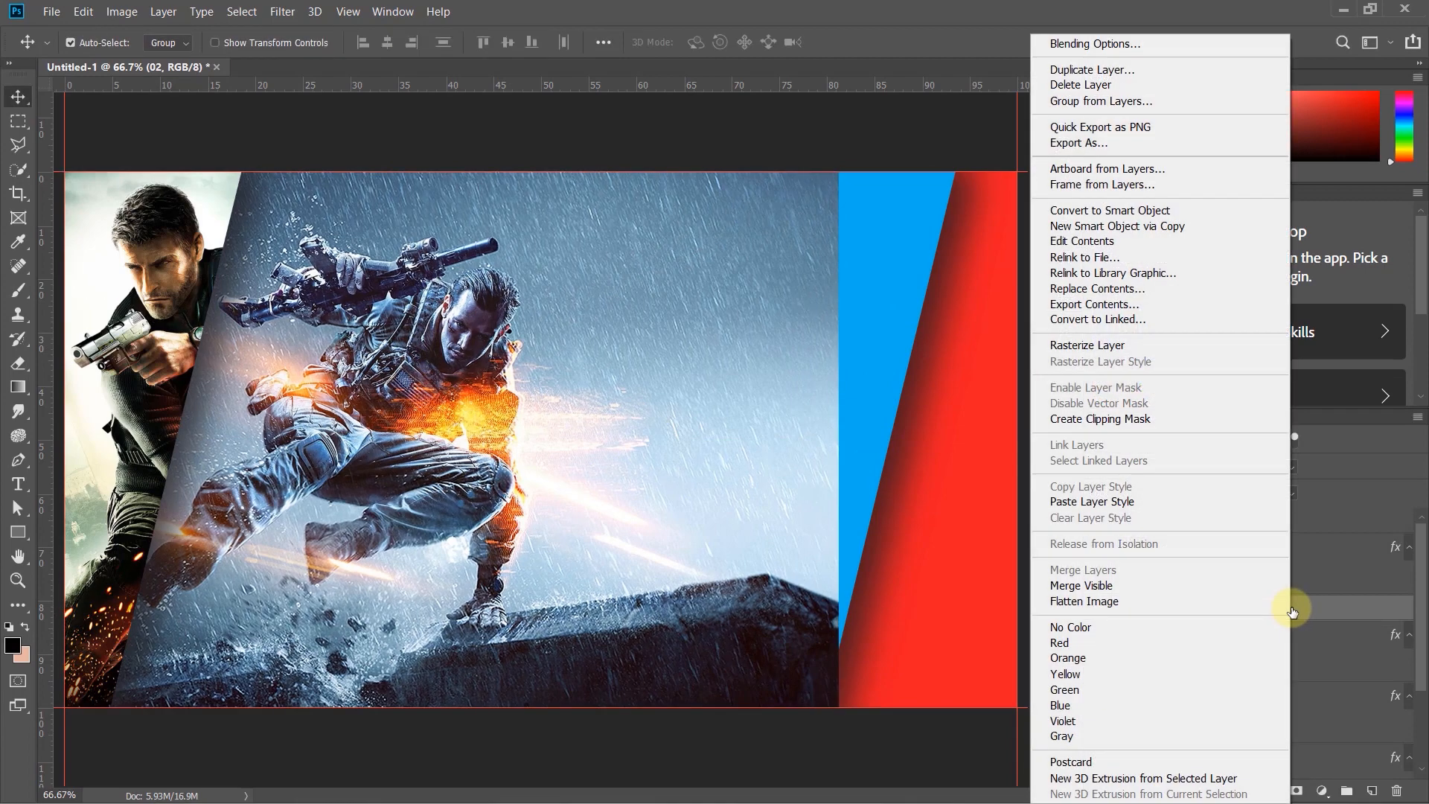
pyautogui.click(1127, 422)
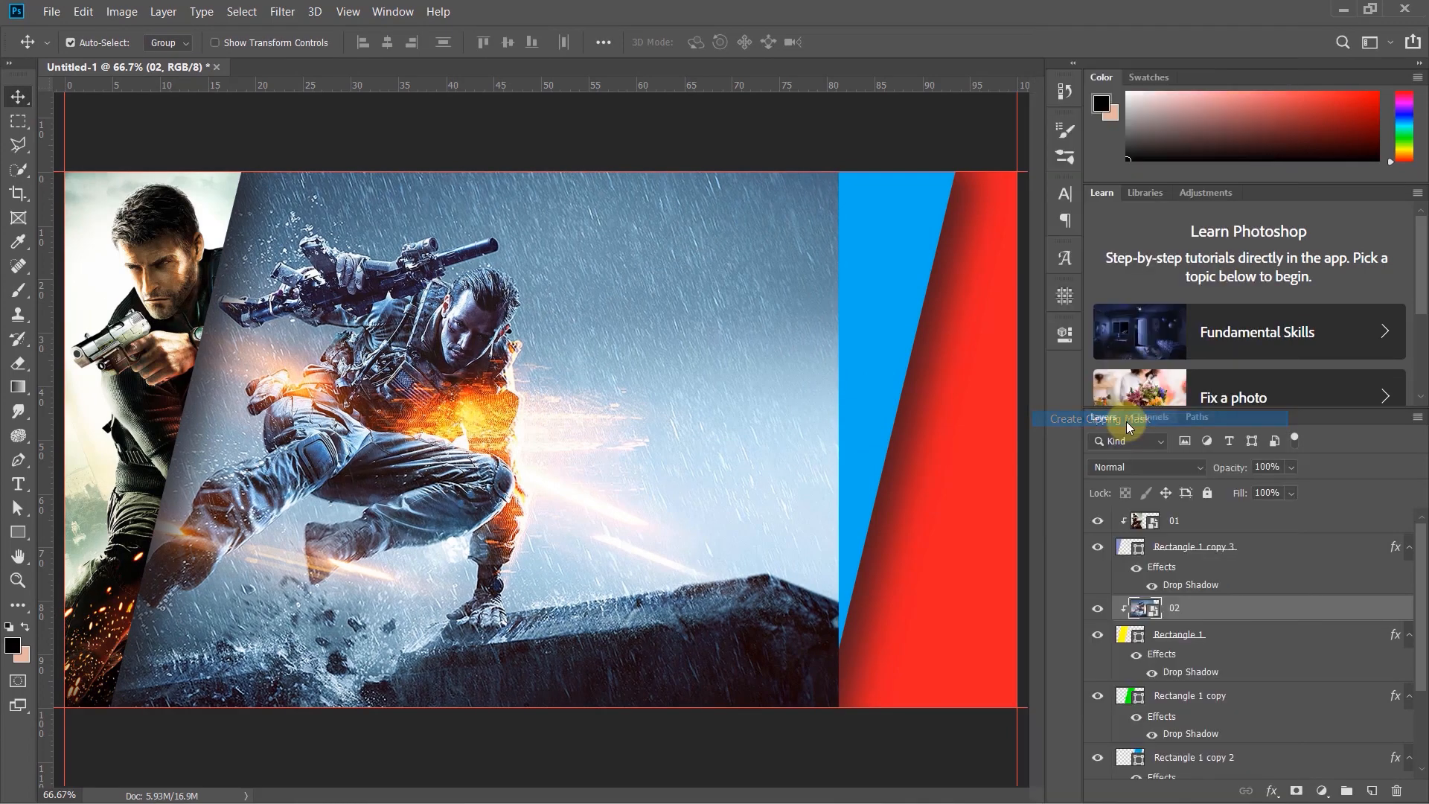
pyautogui.click(387, 398)
pyautogui.moveTo(387, 399); pyautogui.dragTo(321, 382)
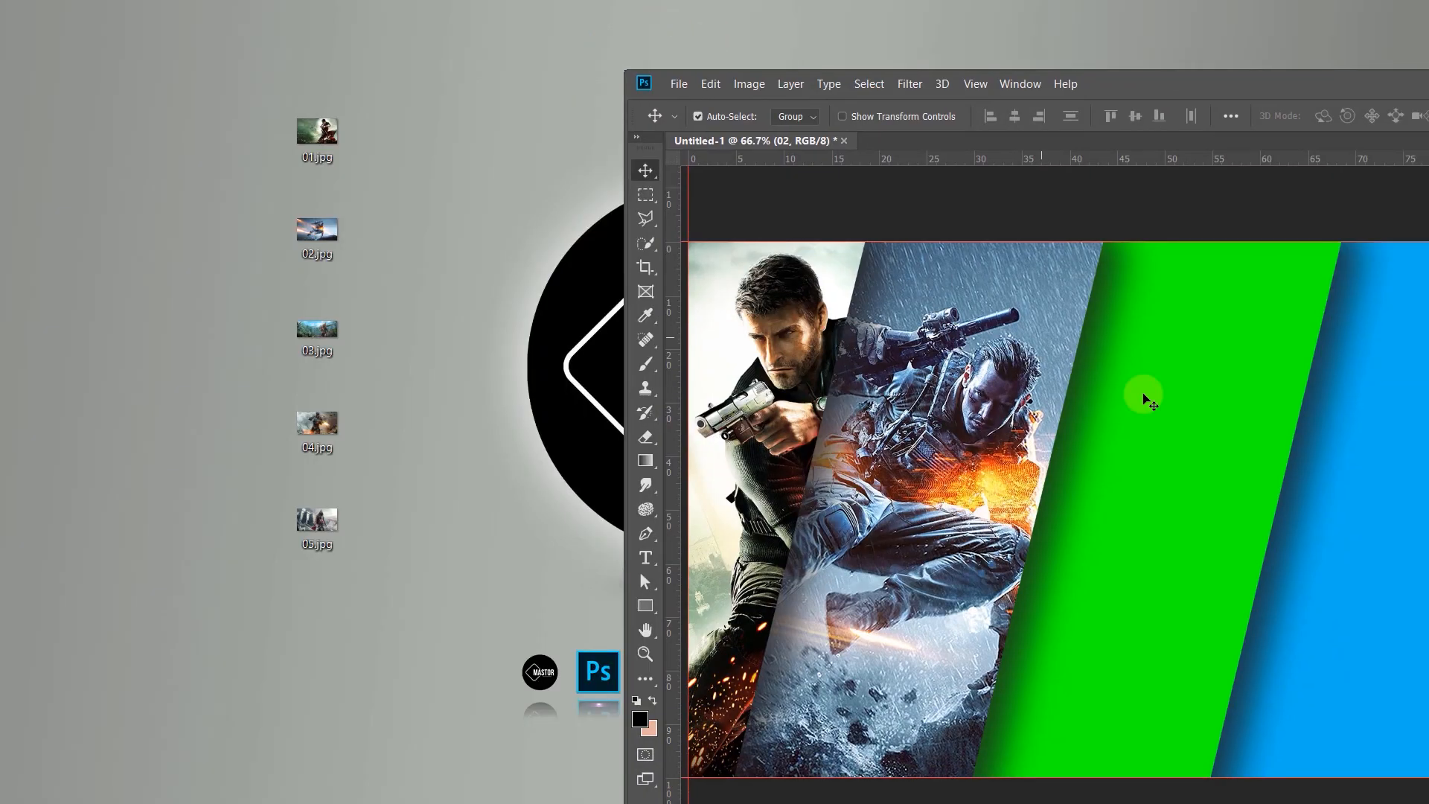
# - Place the image 03.jpg above the green stripe's layer and enlarge it to cover the canvas height
pyautogui.click(1170, 446)
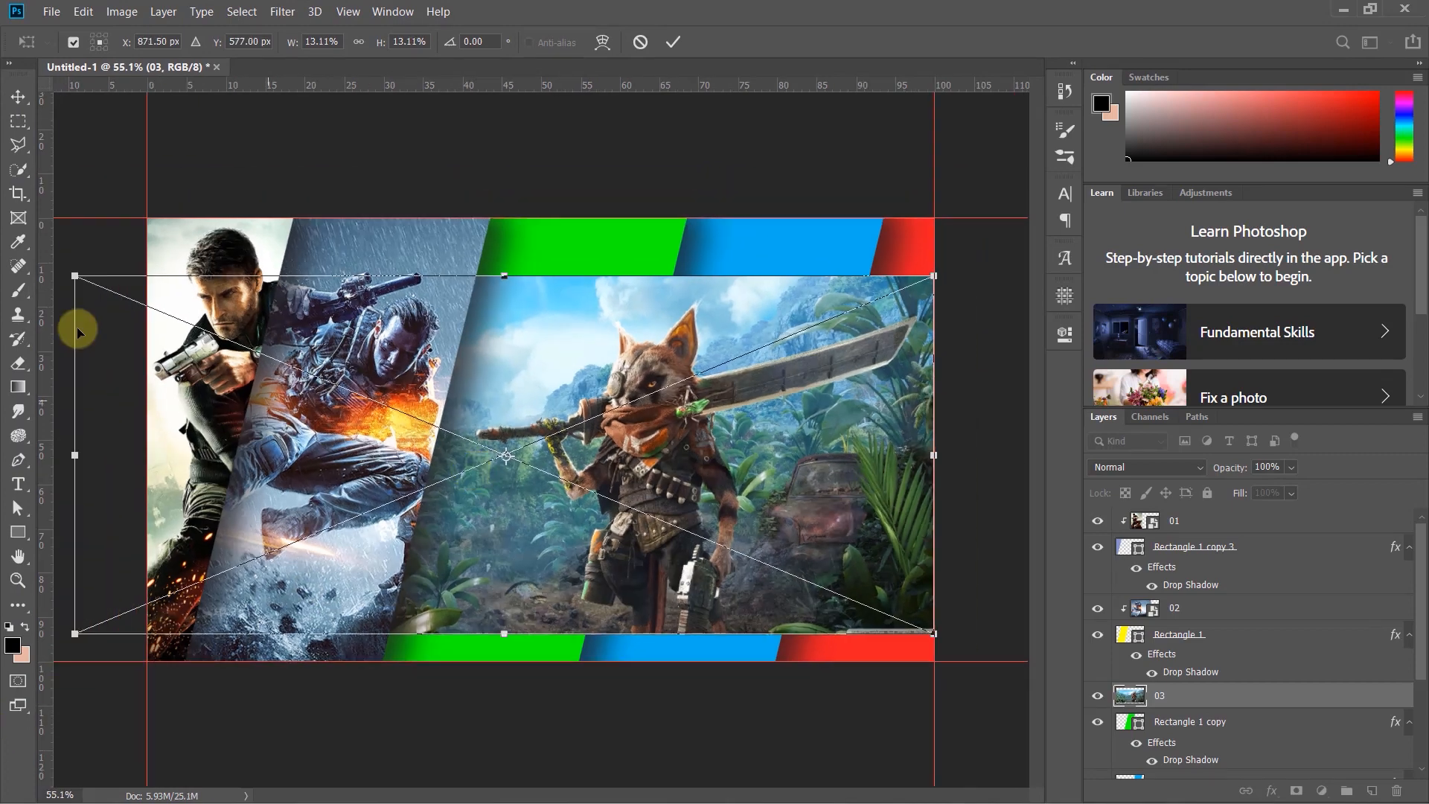
pyautogui.moveTo(74, 276); pyautogui.dragTo(15, 135)
pyautogui.moveTo(934, 634); pyautogui.dragTo(1083, 726)
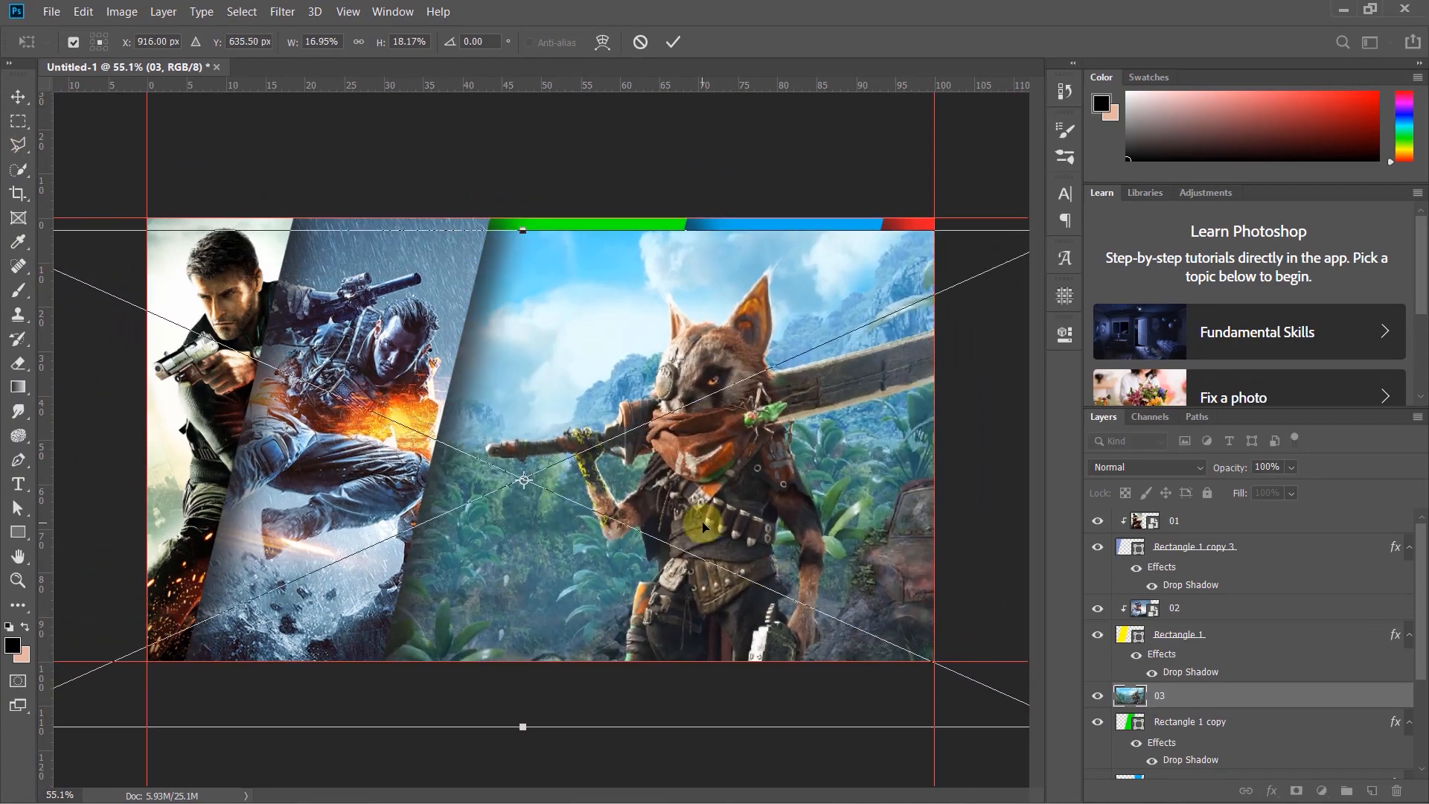
pyautogui.press('Return')
# - Clip the 03 image to the green stripe and move it left so the character fills the stripe
pyautogui.rightClick(1288, 694)
pyautogui.click(1123, 418)
pyautogui.moveTo(605, 378); pyautogui.dragTo(438, 335)
# - Place the image 04.jpg over the blue stripe, clip it to that stripe, and adjust its position
pyautogui.click(694, 337)
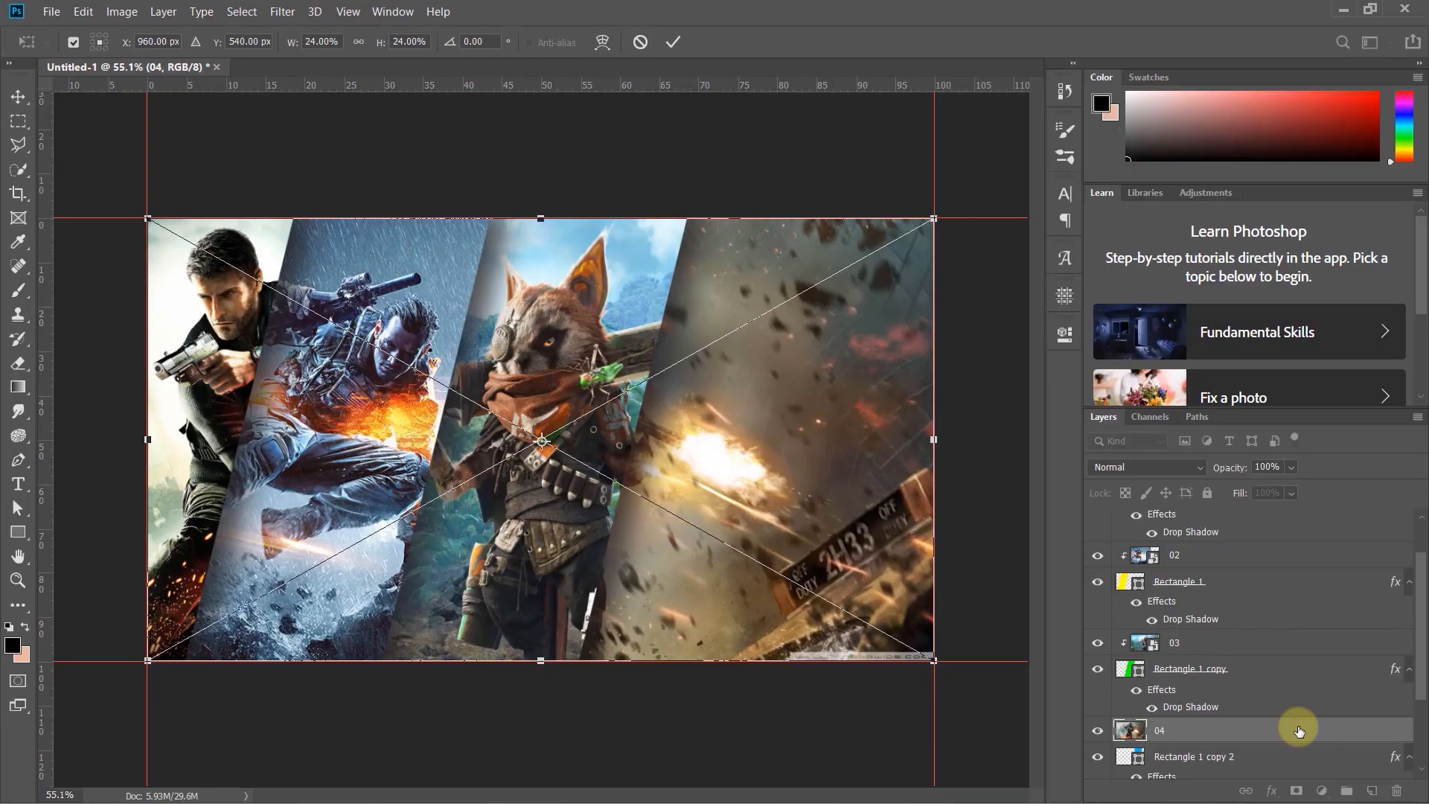
pyautogui.press('Return')
pyautogui.rightClick(1295, 728)
pyautogui.click(1130, 421)
pyautogui.moveTo(770, 440)
pyautogui.mouseDown()
pyautogui.moveTo(950, 437)
pyautogui.moveTo(750, 428)
pyautogui.moveTo(765, 430)
pyautogui.mouseUp()
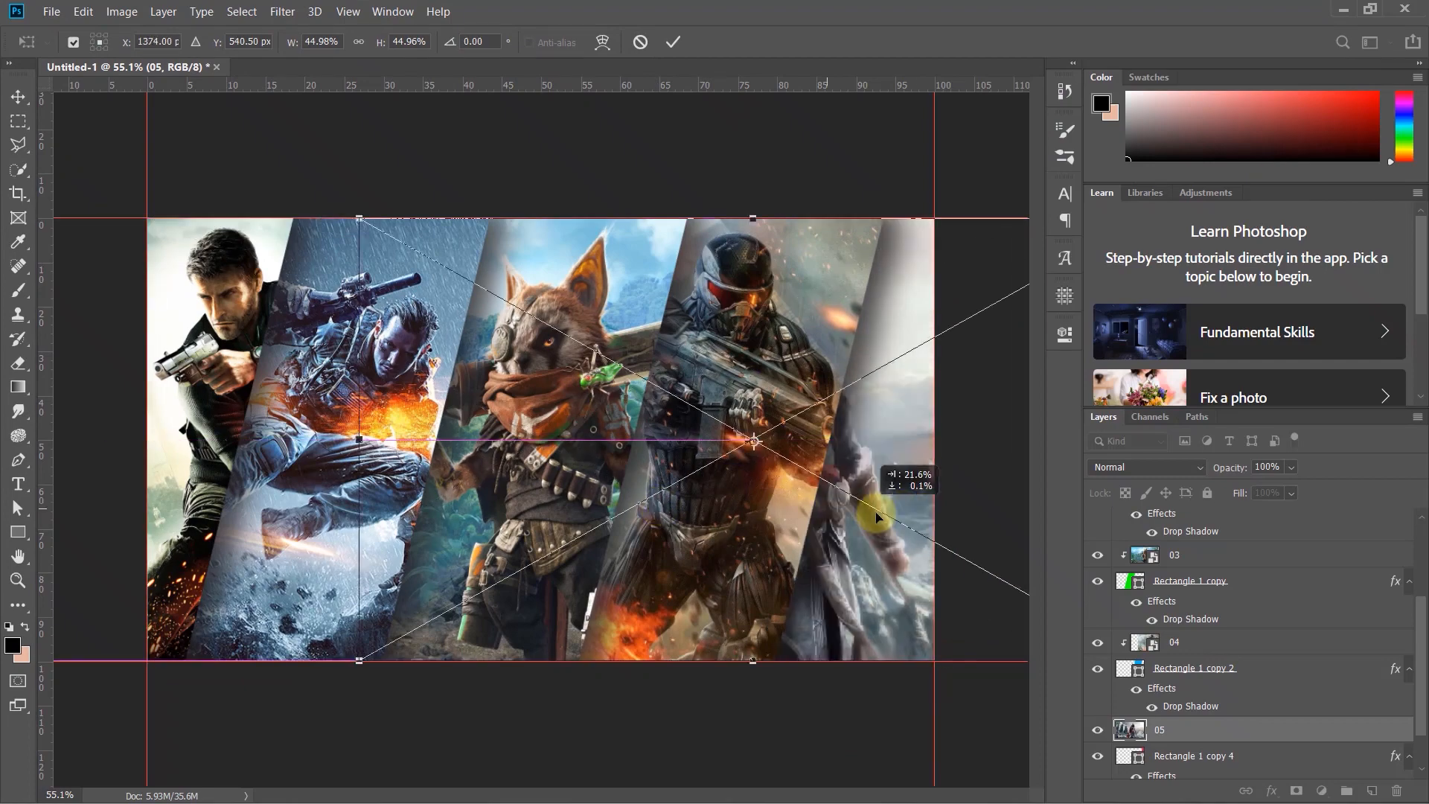
# - Finish placing the 05 image, clip it to the rightmost stripe, and shift it right within the stripe
pyautogui.press('Return')
pyautogui.rightClick(1251, 729)
pyautogui.click(1038, 420)
pyautogui.moveTo(871, 452); pyautogui.dragTo(935, 440)
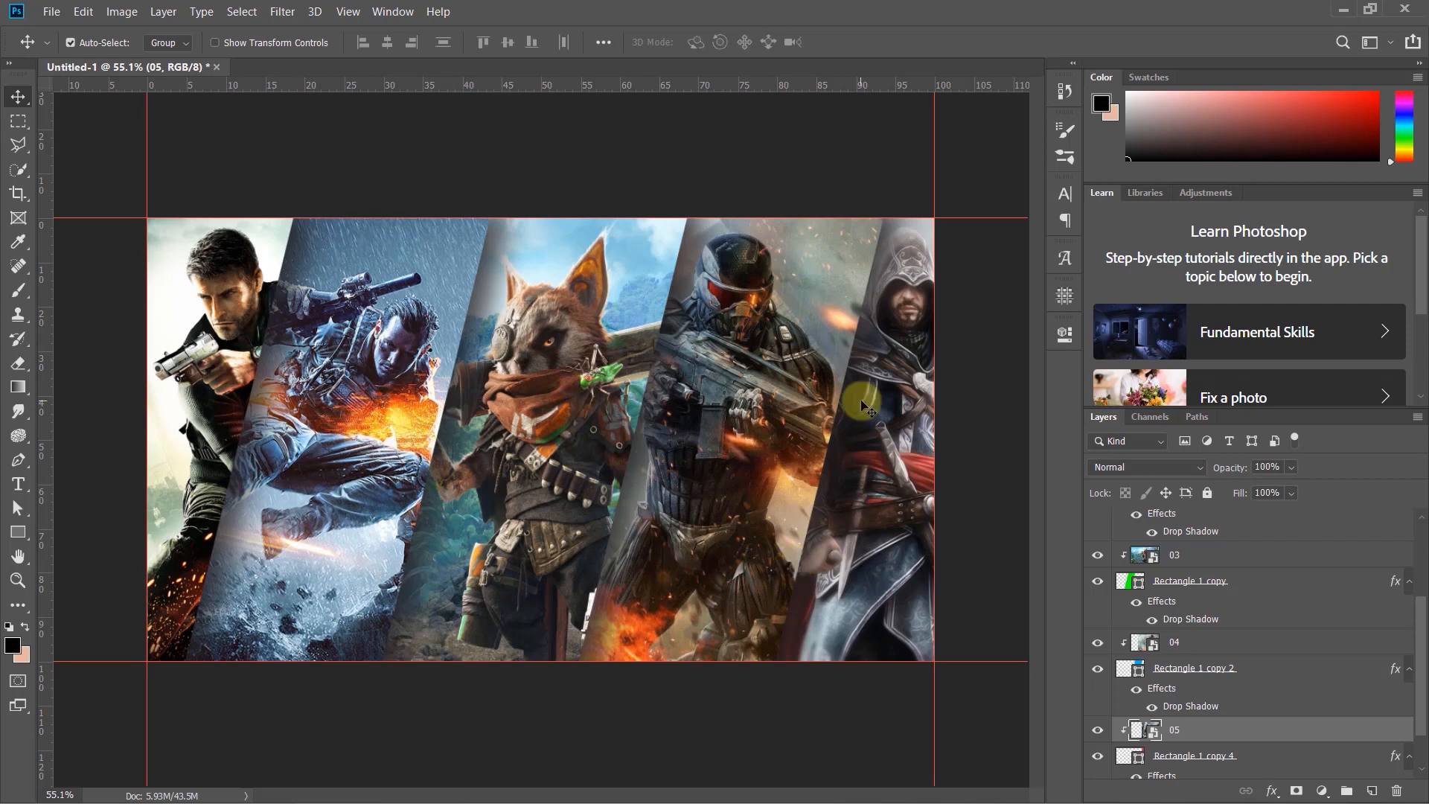
# - Save the design as a JPEG named Edited on the Desktop with quality 12 (Maximum)
pyautogui.click(51, 11)
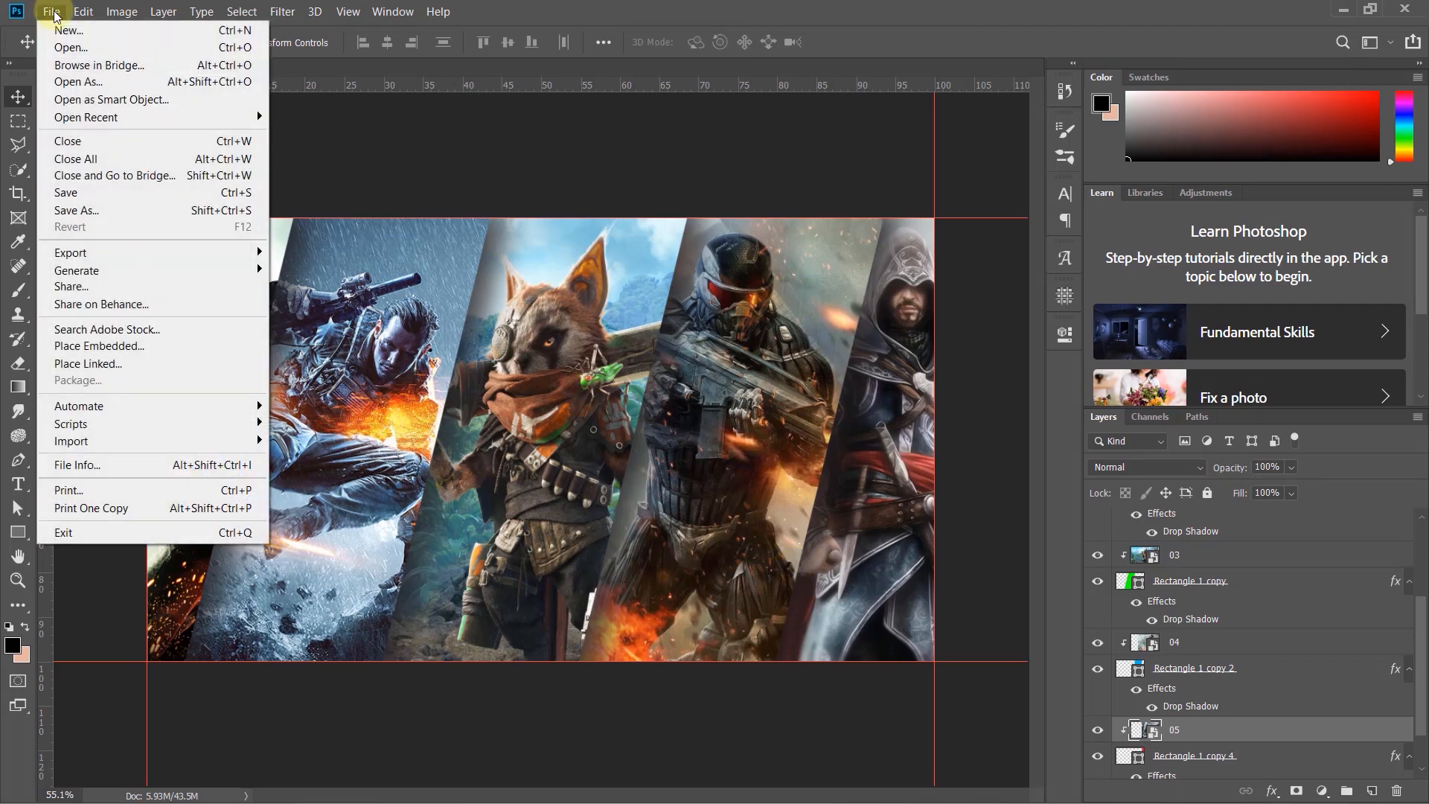
pyautogui.click(97, 192)
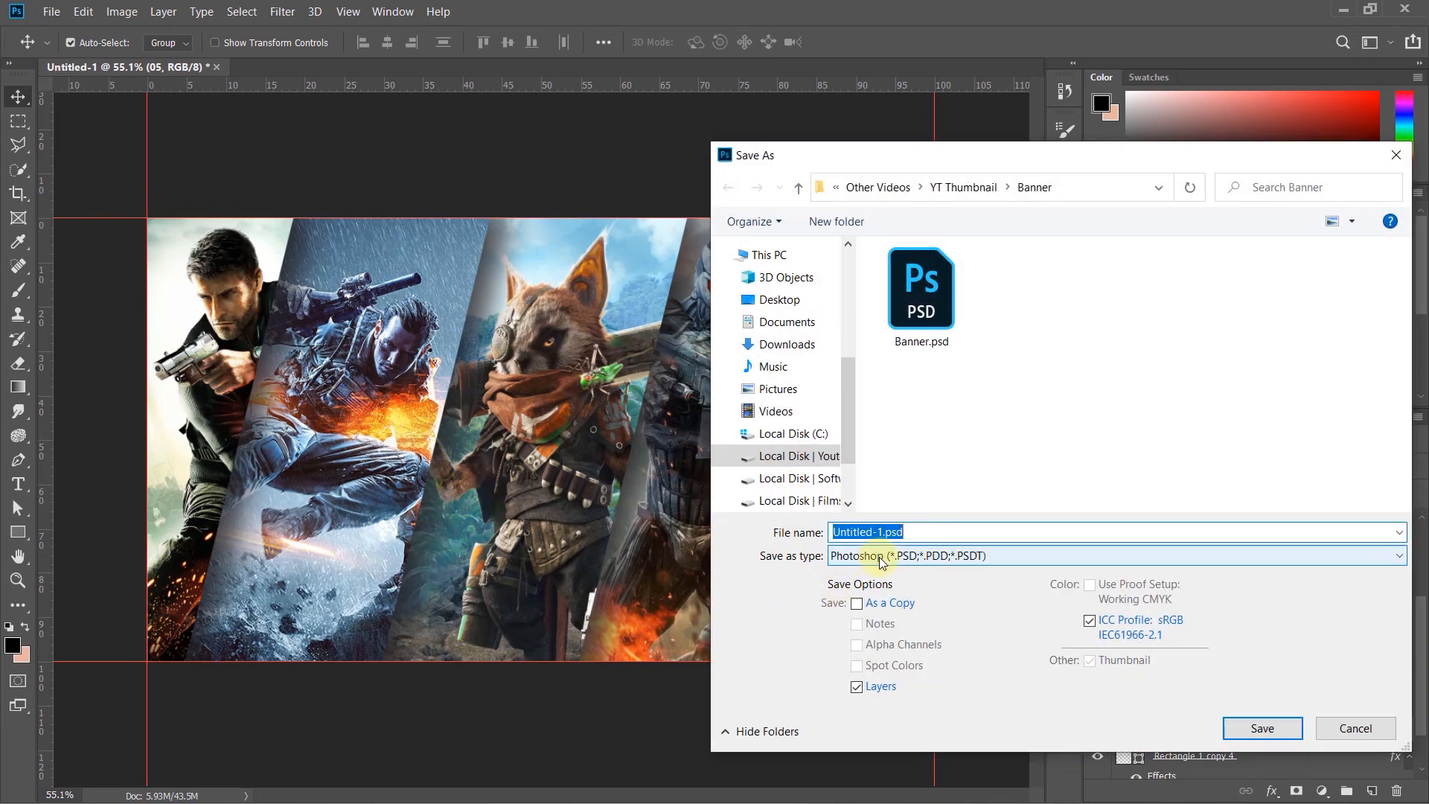
pyautogui.click(860, 556)
pyautogui.click(869, 360)
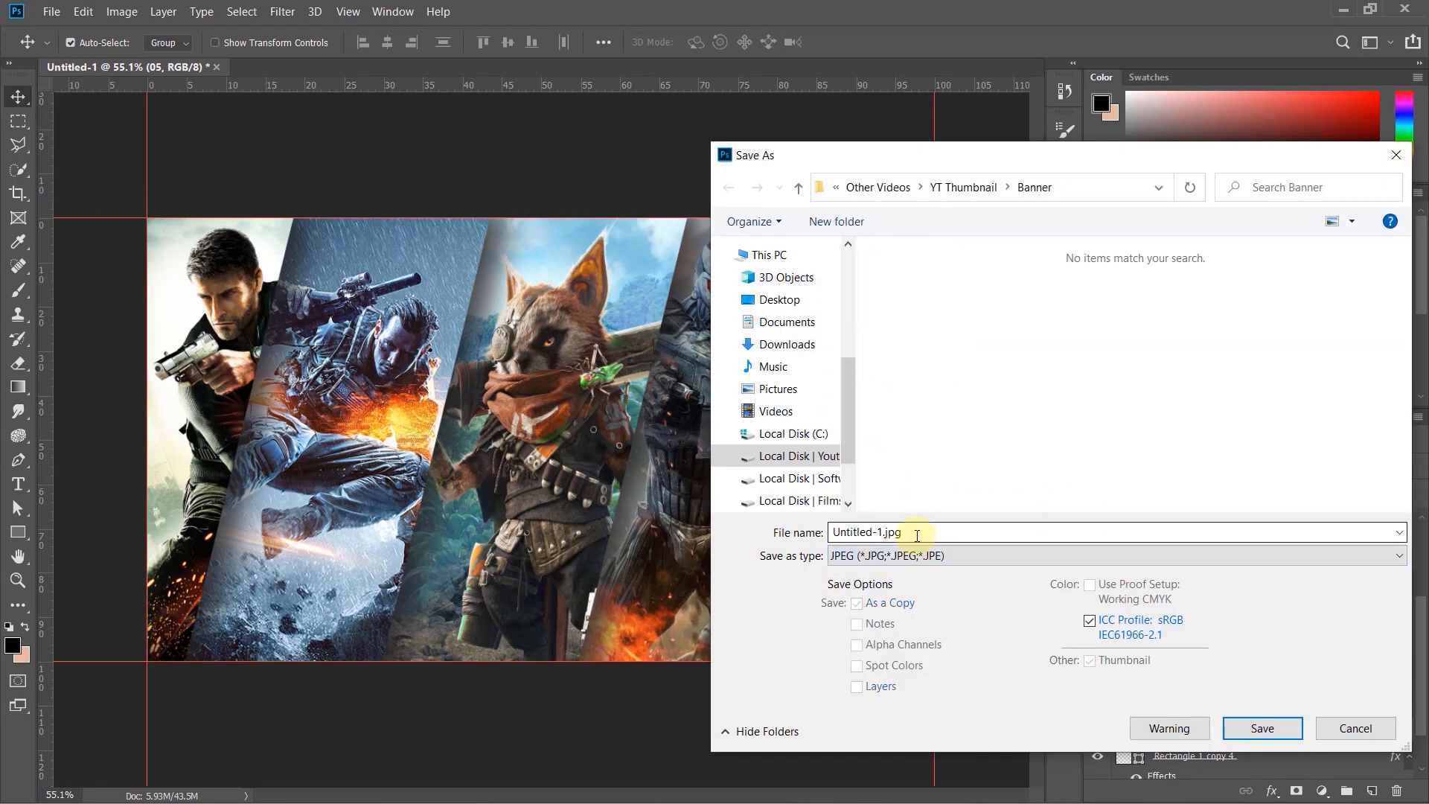
pyautogui.write('Edited')
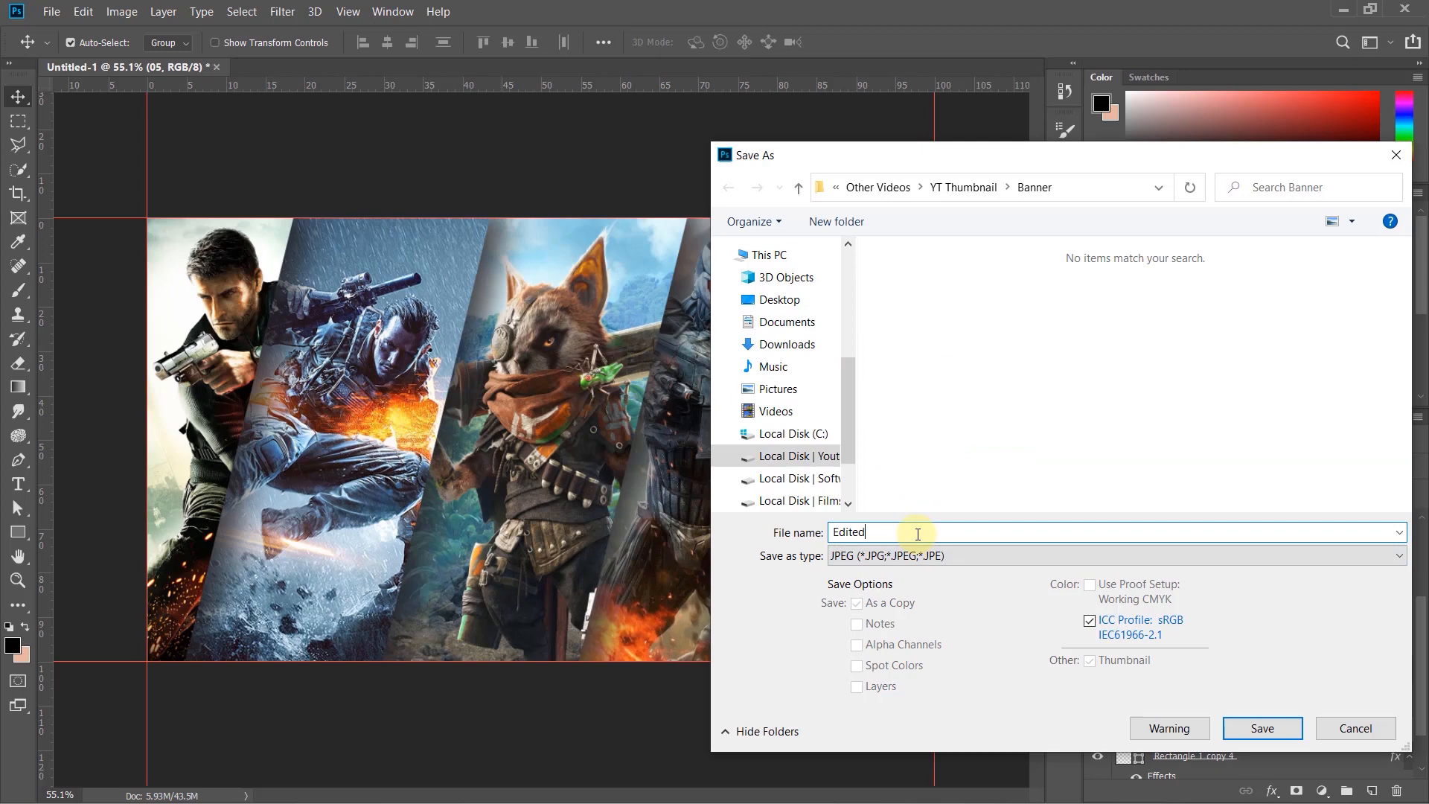
pyautogui.click(779, 299)
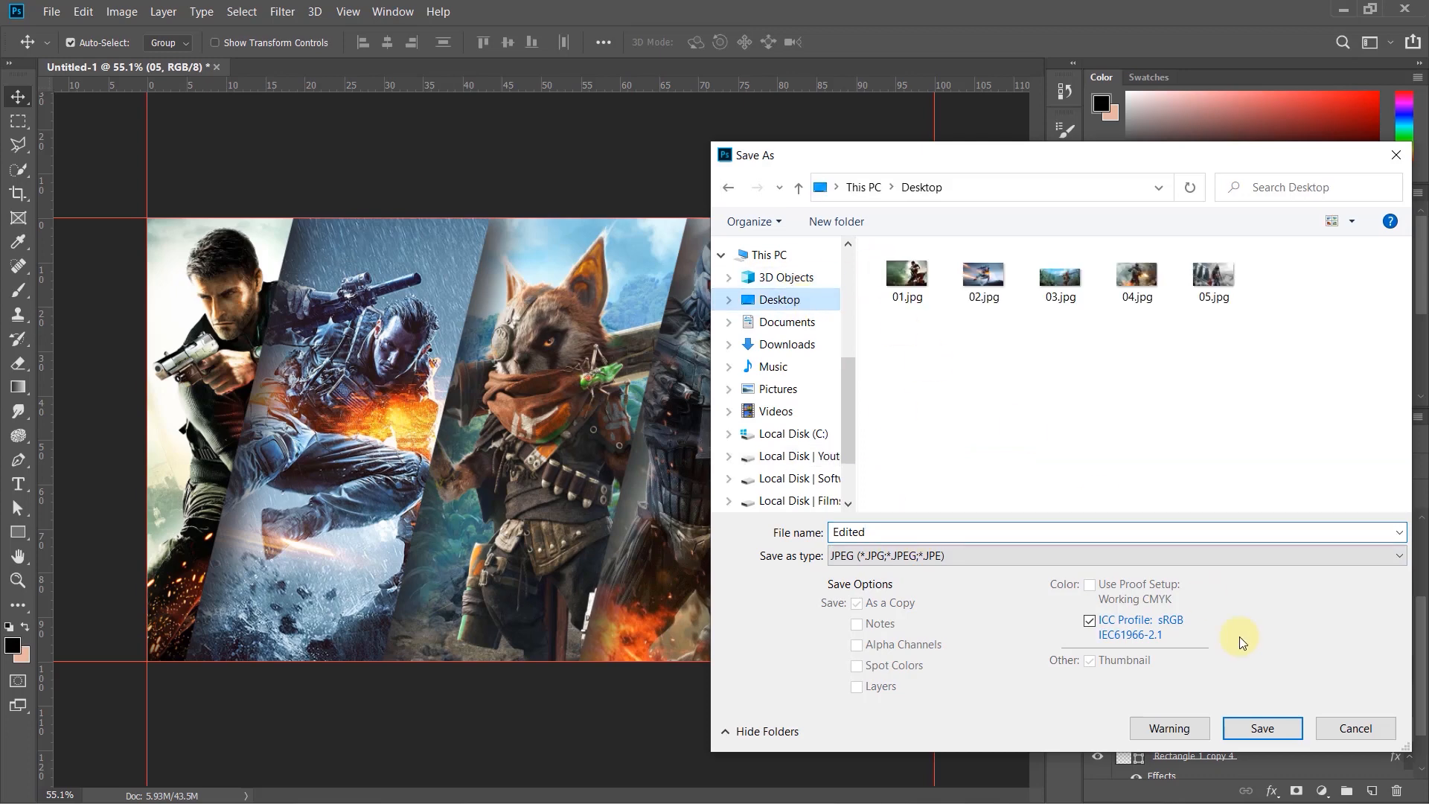
pyautogui.click(1260, 729)
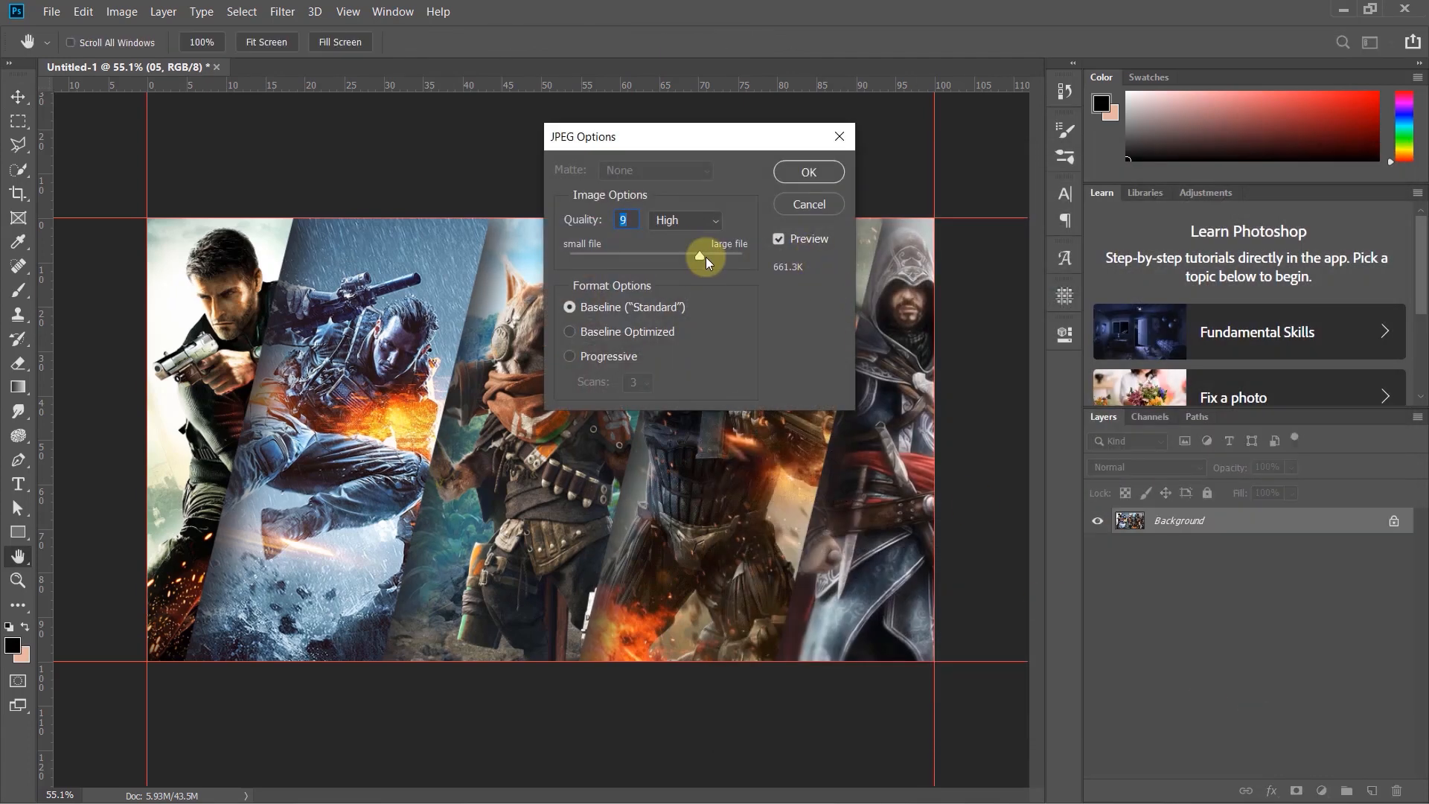
pyautogui.moveTo(696, 253); pyautogui.dragTo(725, 253)
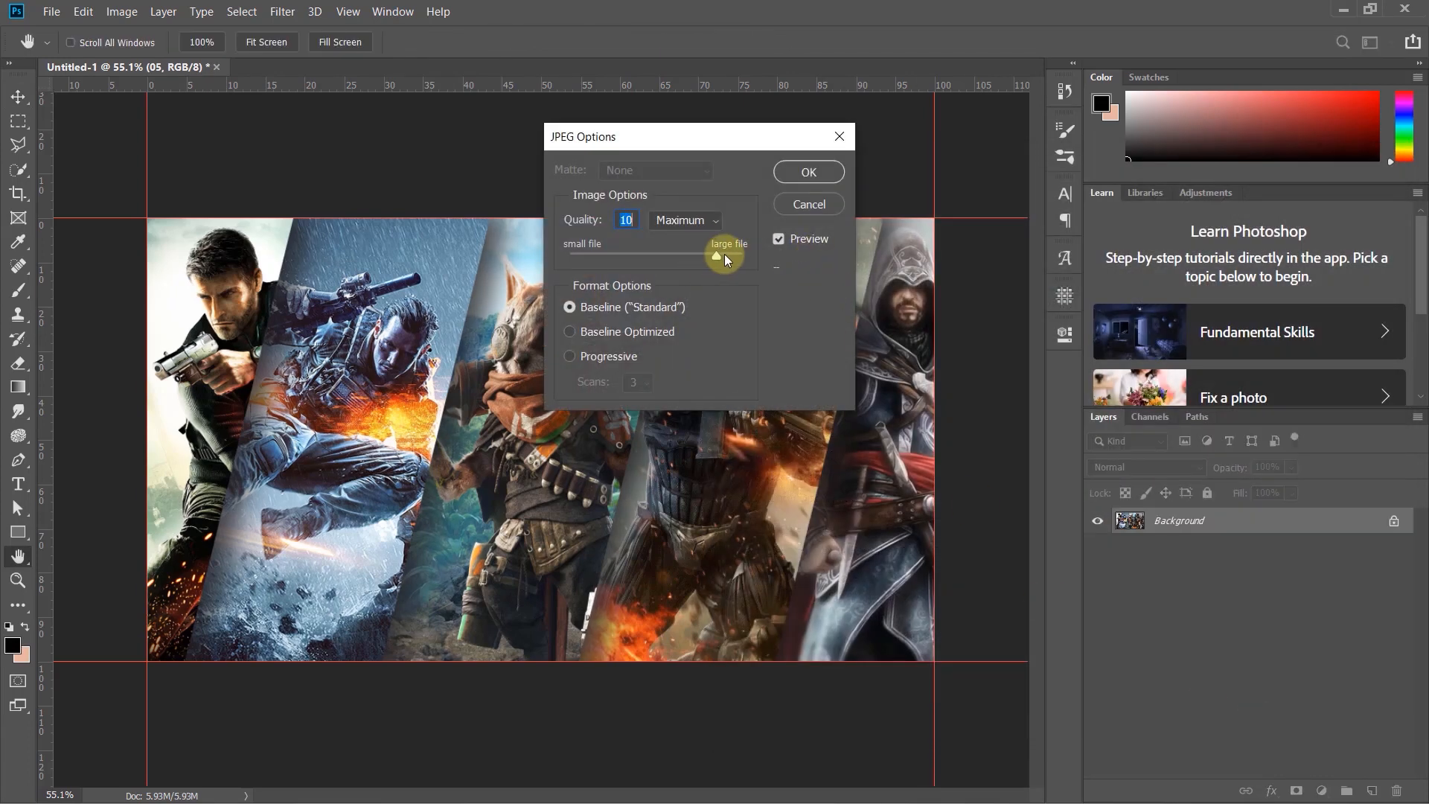
pyautogui.click(803, 172)
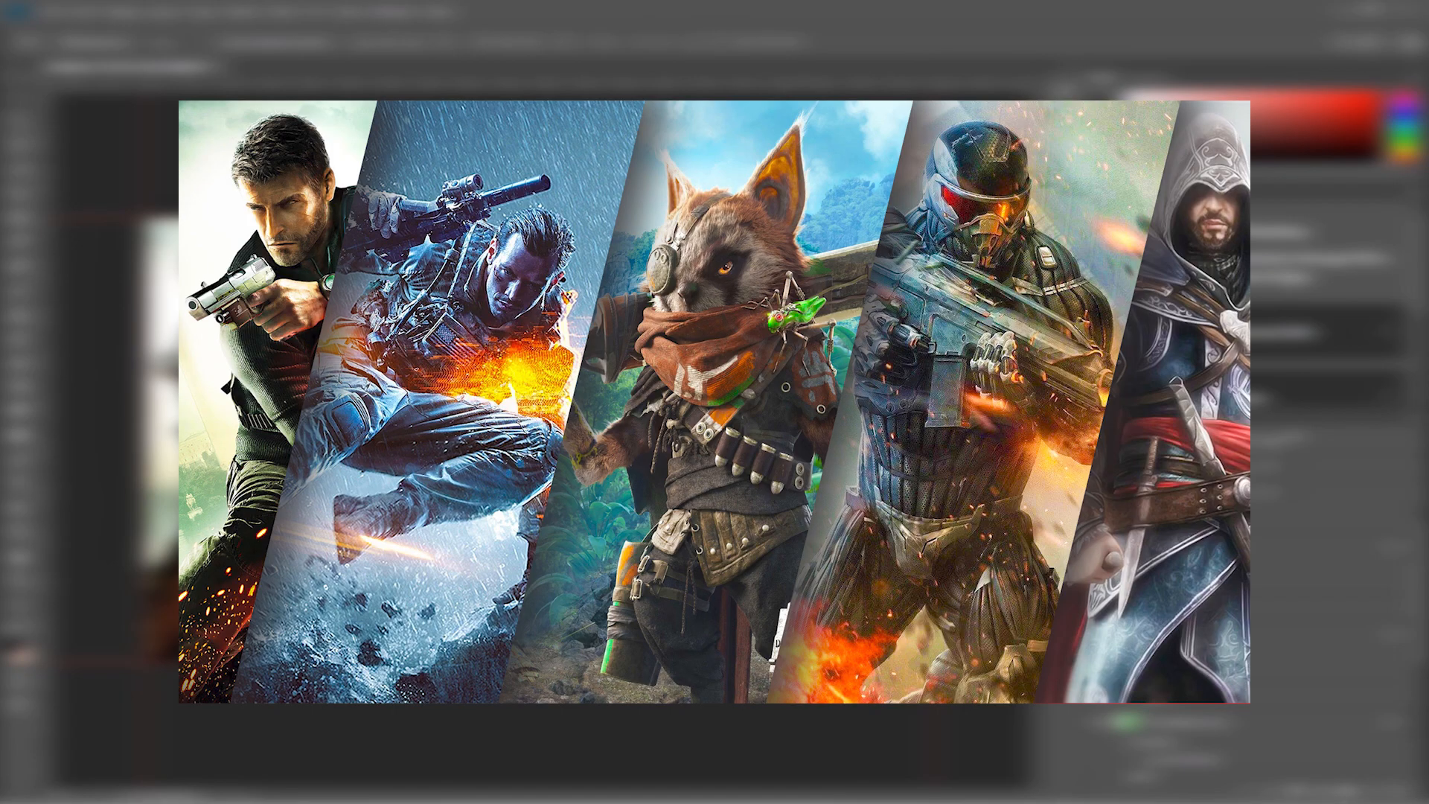